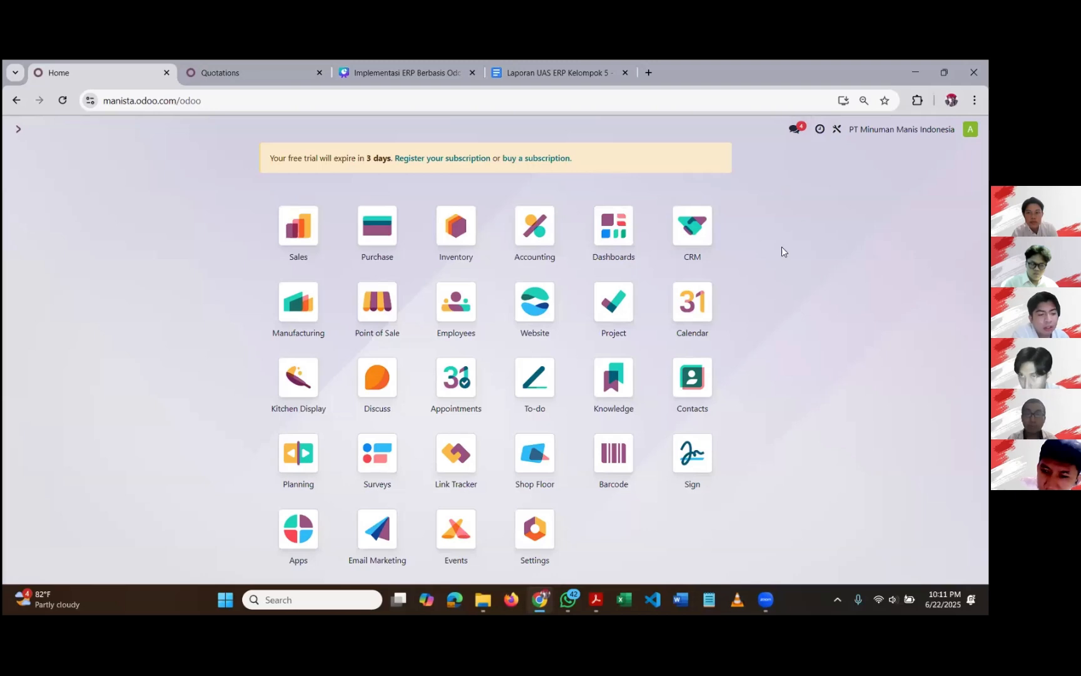
Step: Review the employee directory and the company record of PT Minuman Manis Indonesia in the Settings
left_click(454, 303)
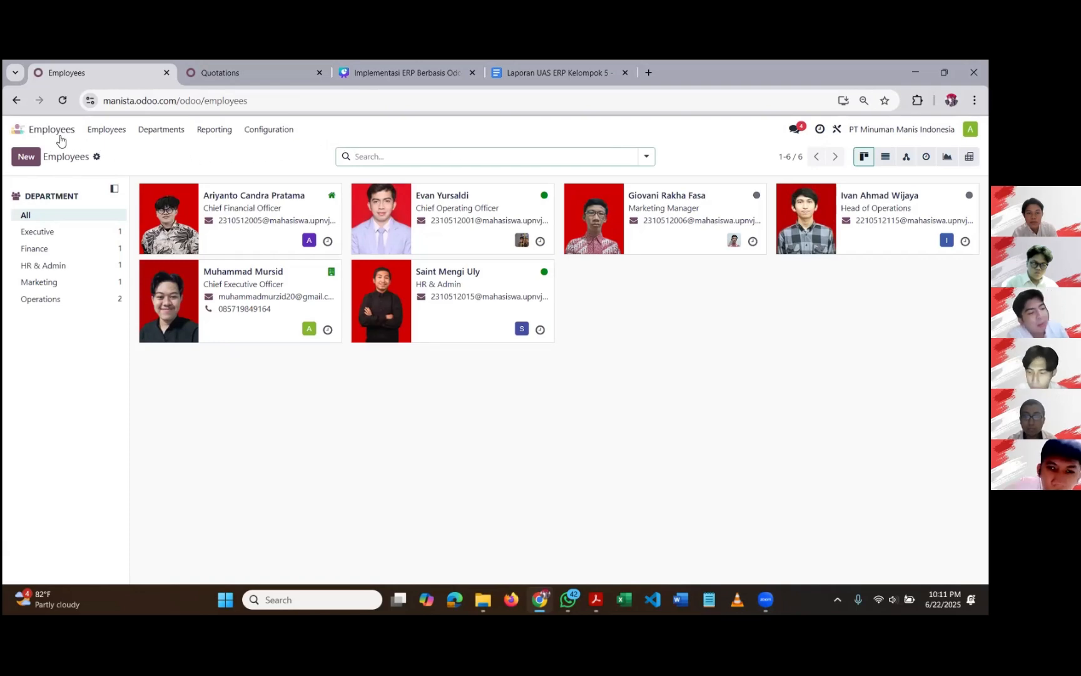
left_click(86, 153)
left_click(524, 523)
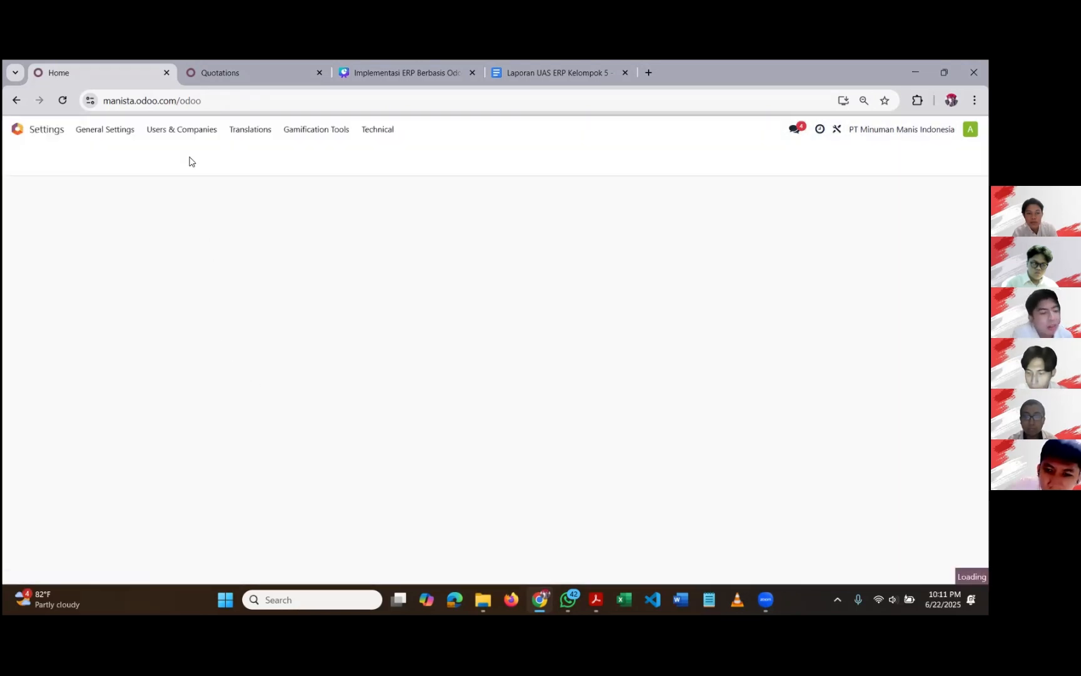
left_click(195, 198)
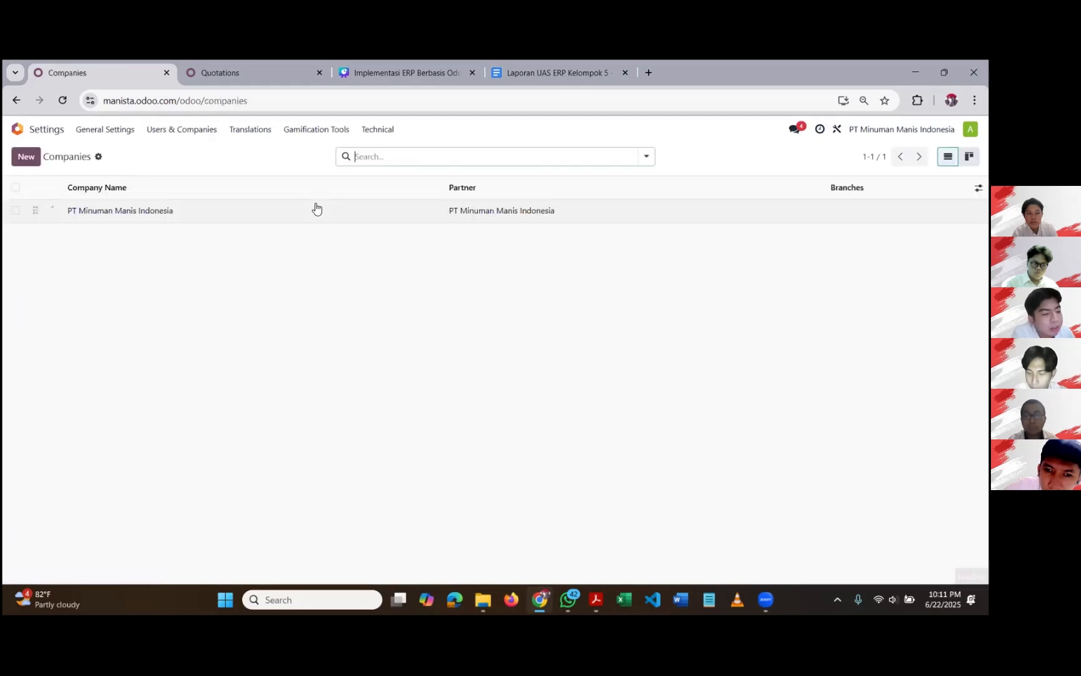
left_click(318, 214)
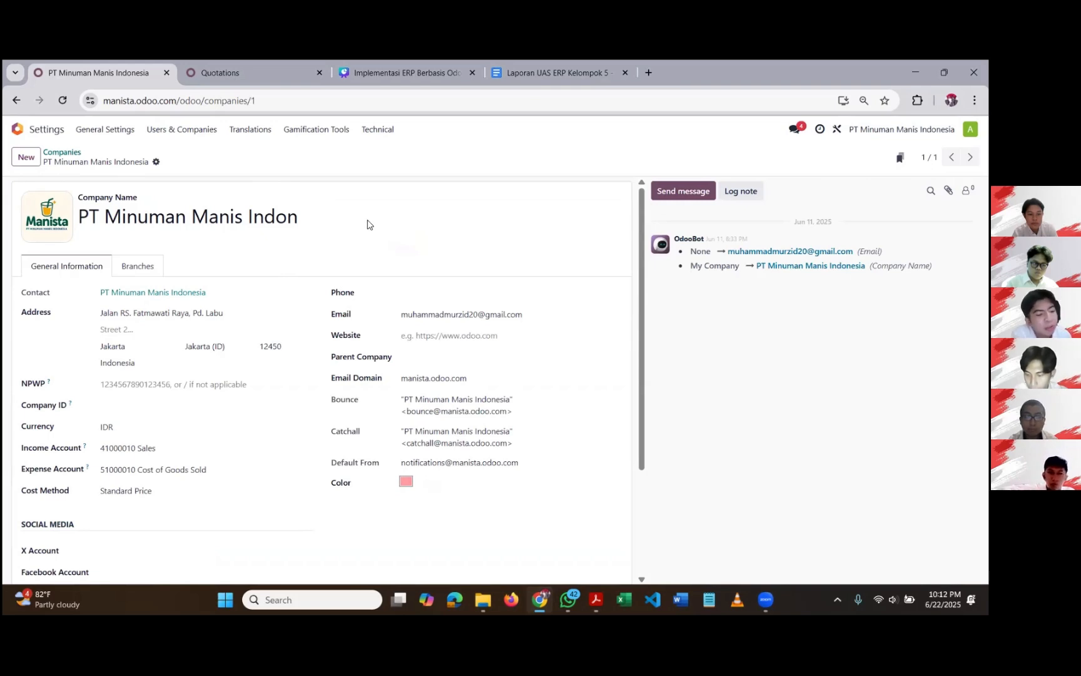
Step: Show the Inventory products filtered by Goods and Favorites
left_click(18, 129)
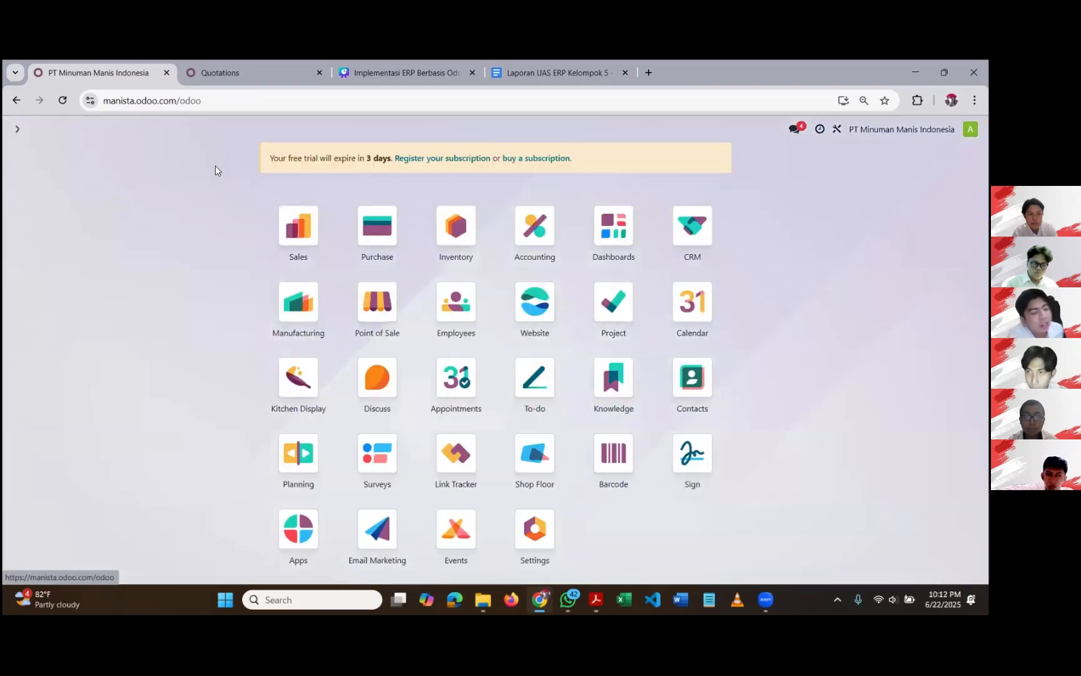
left_click(455, 235)
left_click(194, 129)
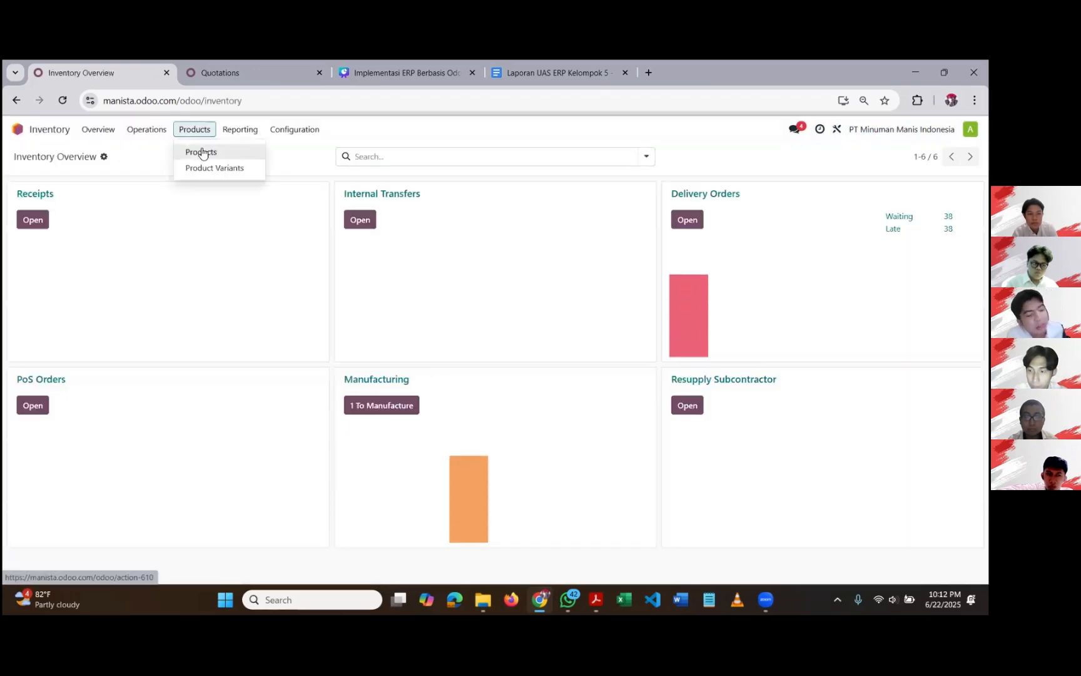
left_click(199, 152)
left_click(449, 155)
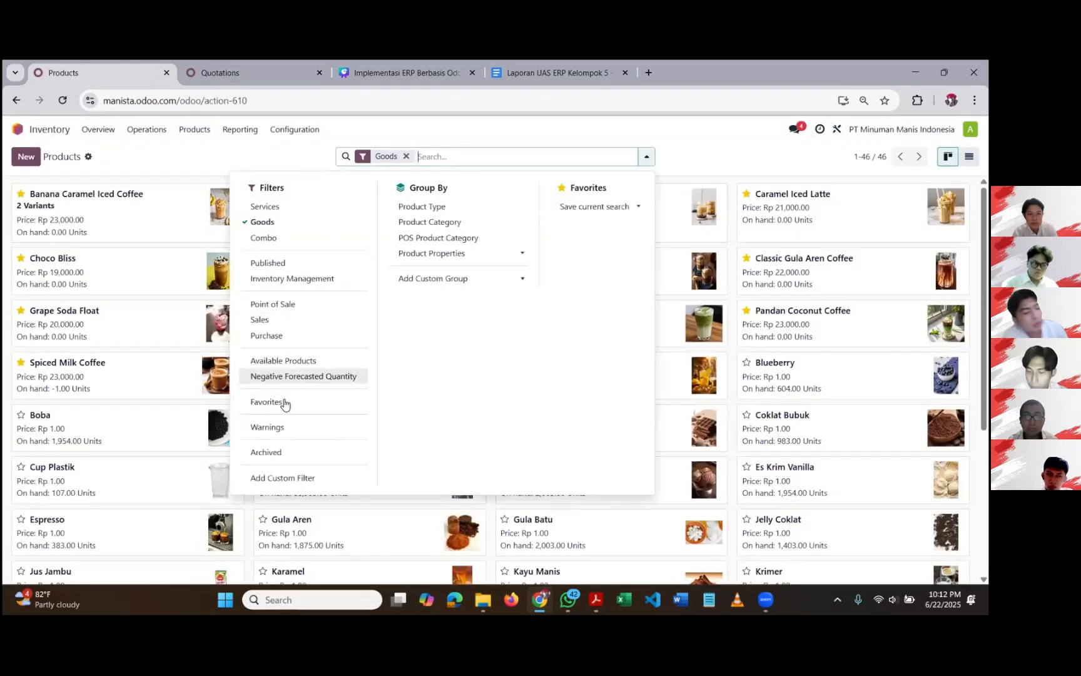
left_click(278, 402)
left_click(687, 160)
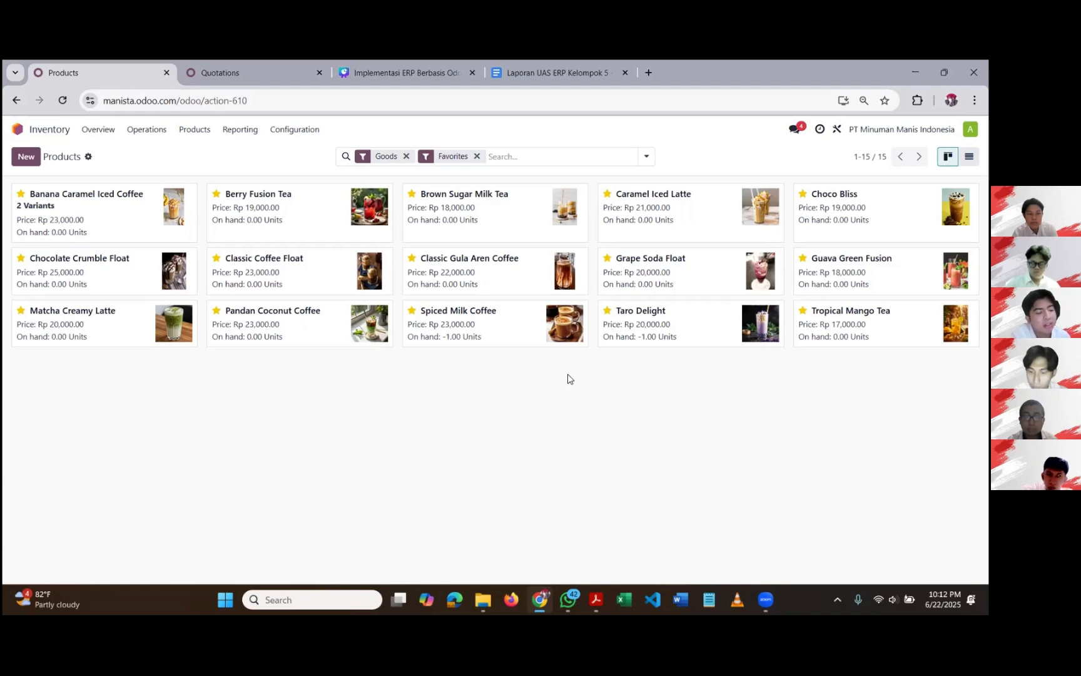
Step: Replace the Favorites filter with the Purchase filter and look through the purchasable ingredient products
left_click(478, 156)
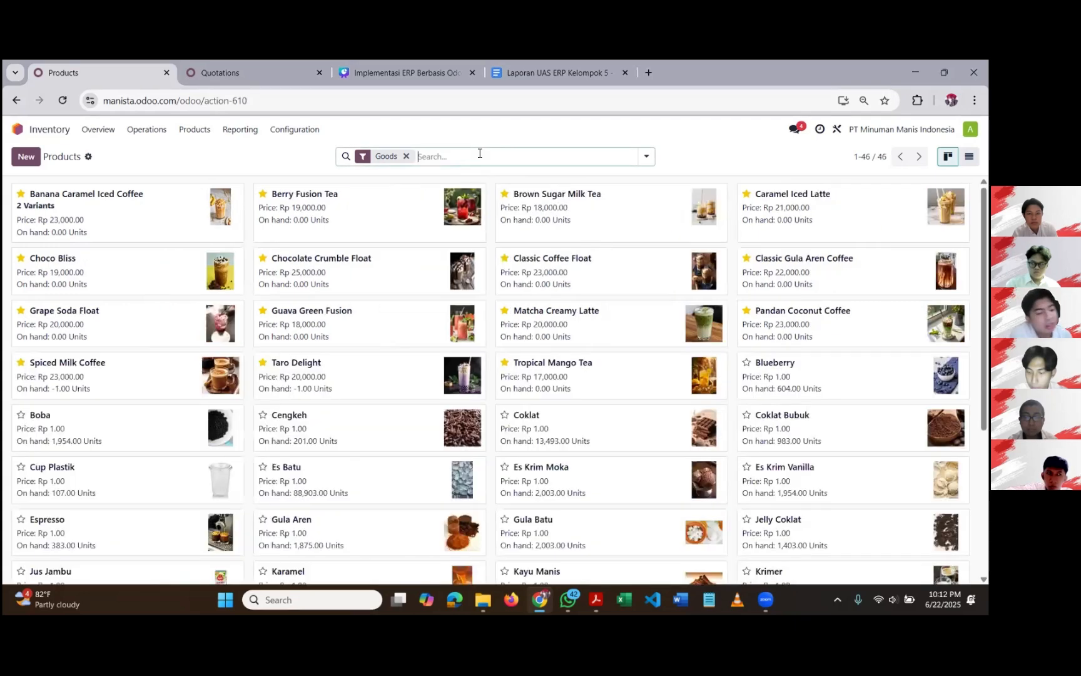
left_click(475, 155)
left_click(295, 334)
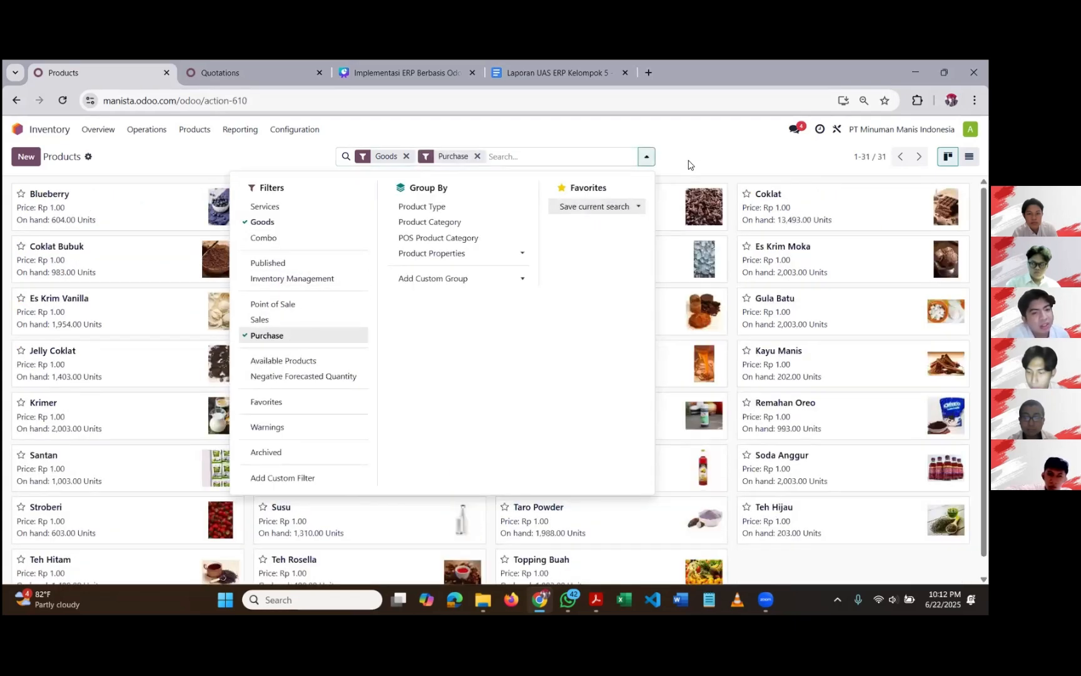
left_click(689, 164)
scroll(688, 165, "down", 1)
scroll(571, 315, "up", 1)
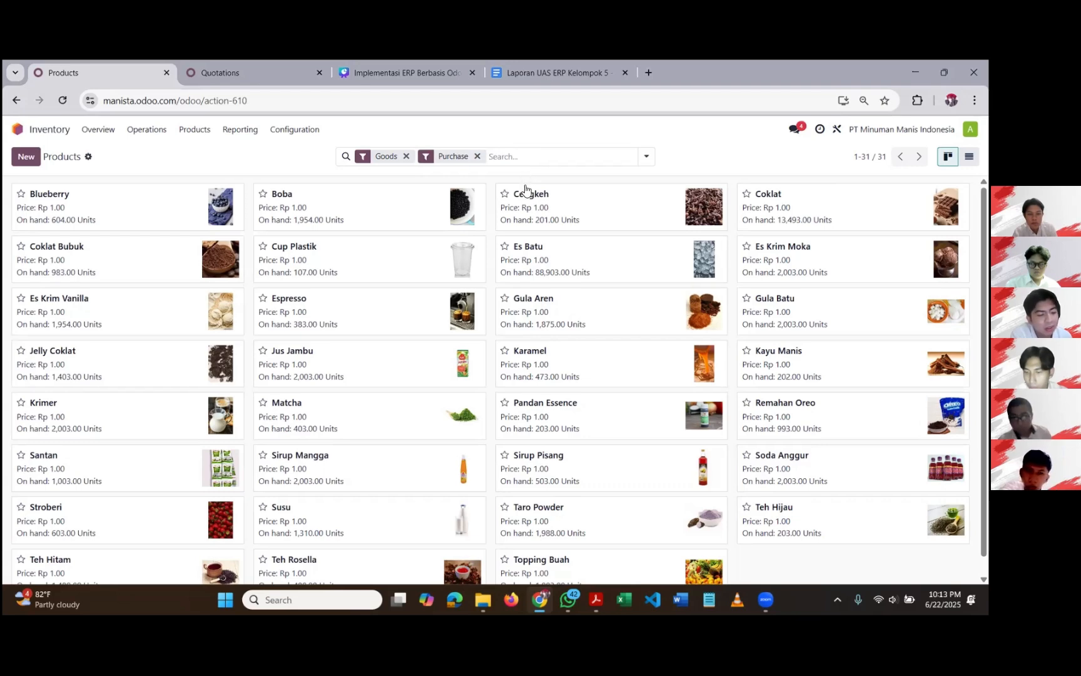
scroll(525, 189, "down", 1)
scroll(526, 185, "up", 1)
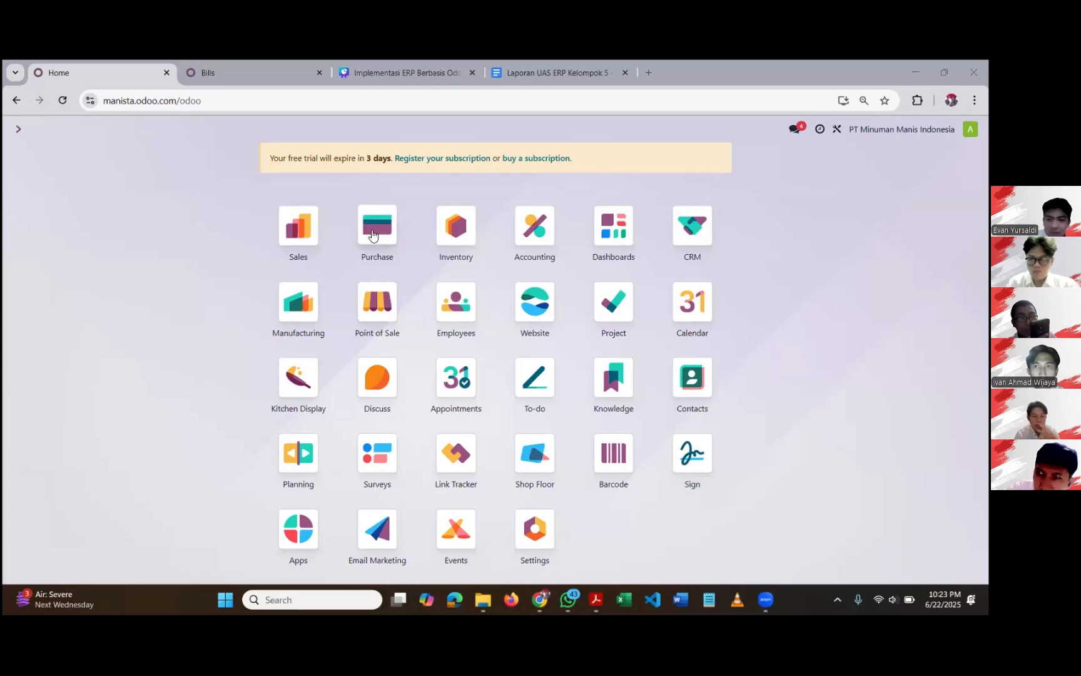
Step: Open the vendor record of PT Semua Ada from the Purchase vendors list
left_click(375, 226)
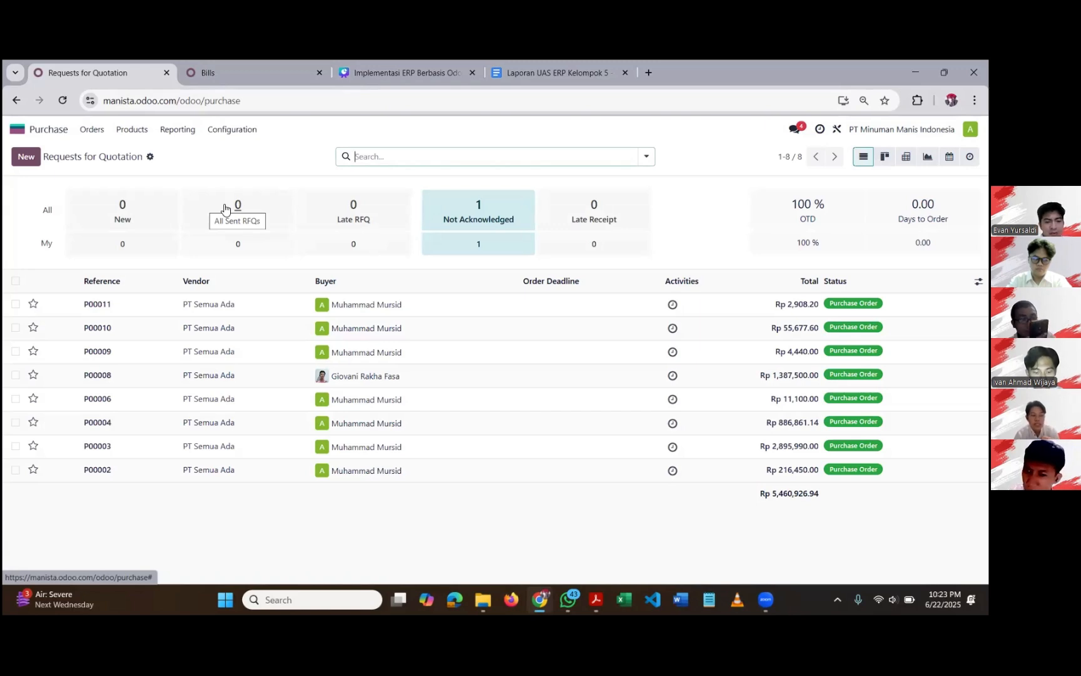
left_click(131, 129)
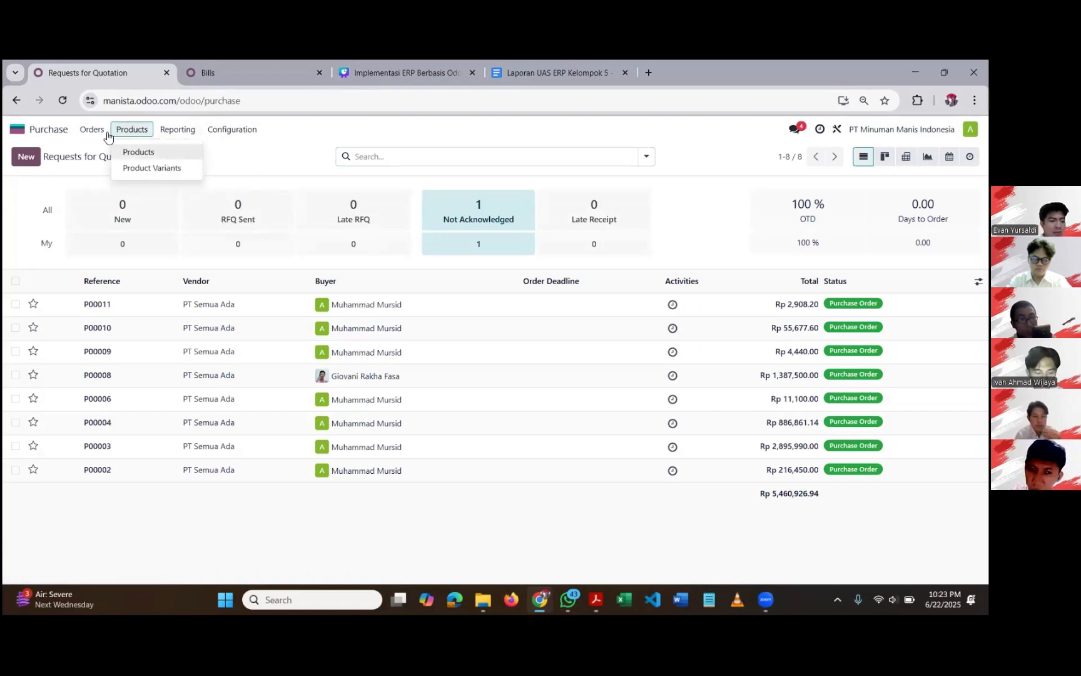
left_click(92, 130)
left_click(95, 181)
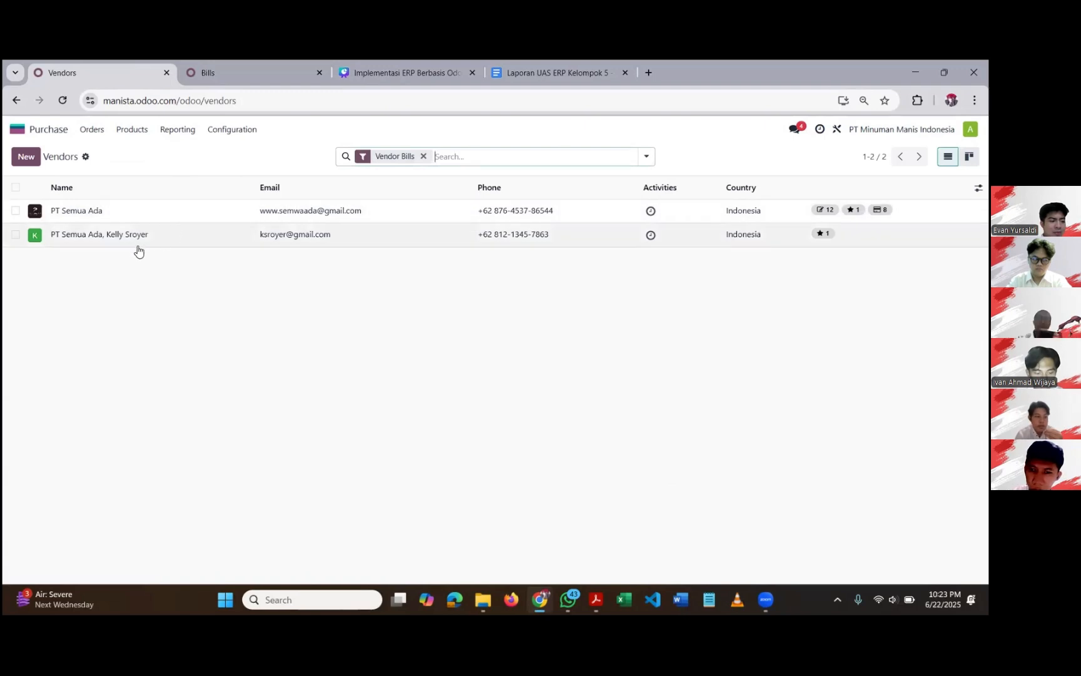
left_click(111, 212)
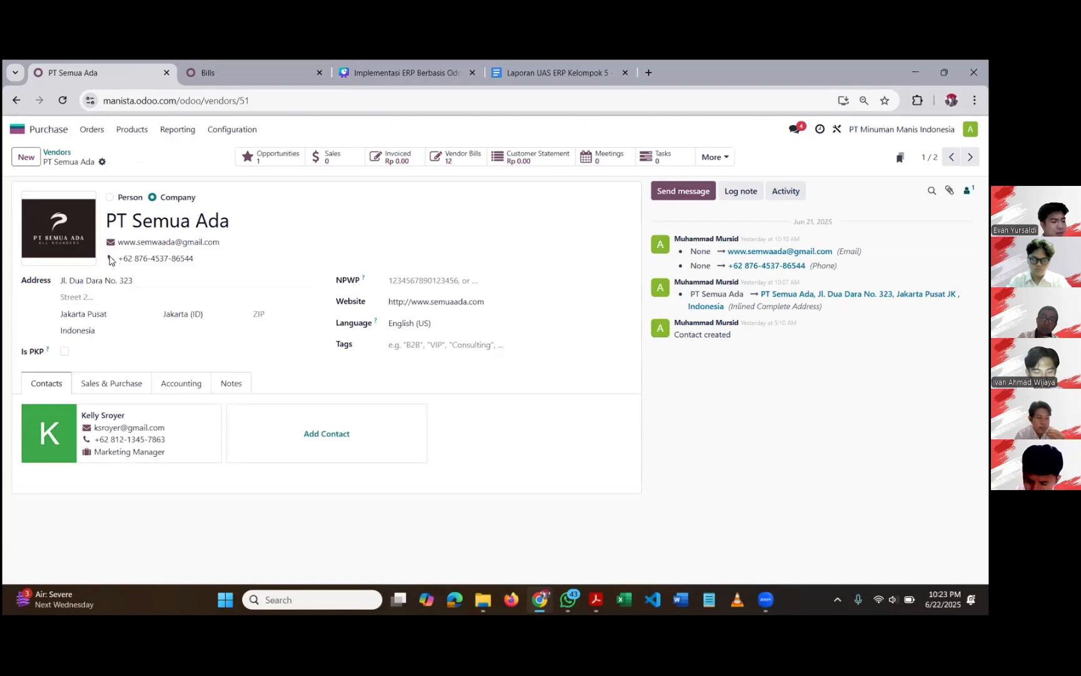
Step: Open the vendor pricelists in Purchase to examine the units and unit prices
left_click(54, 139)
left_click(377, 234)
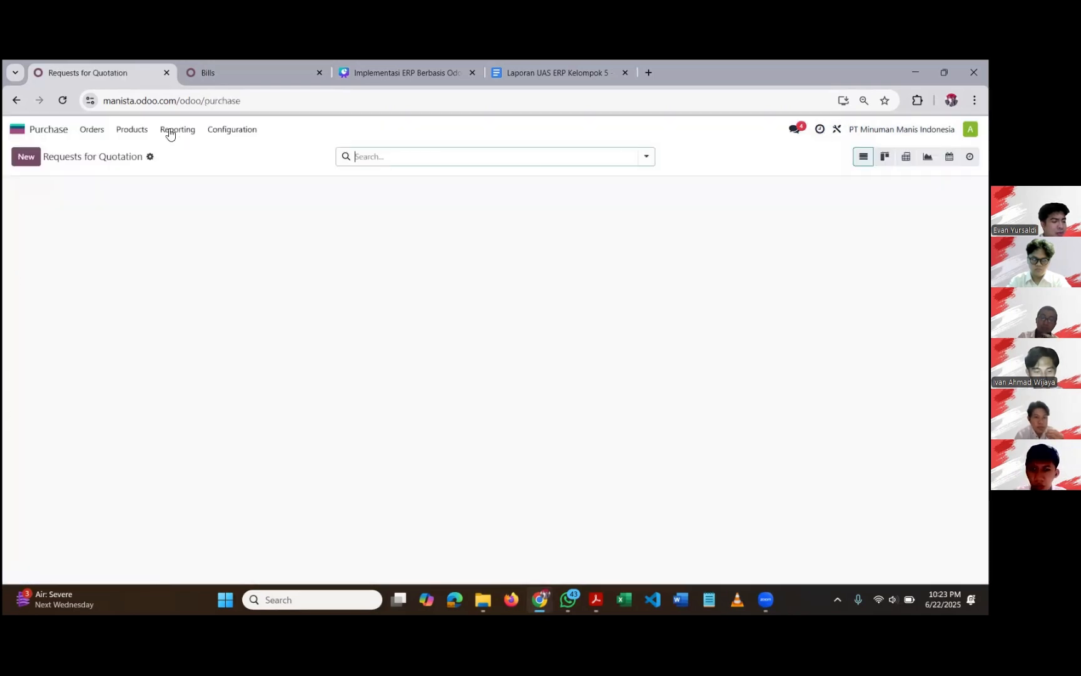
left_click(156, 132)
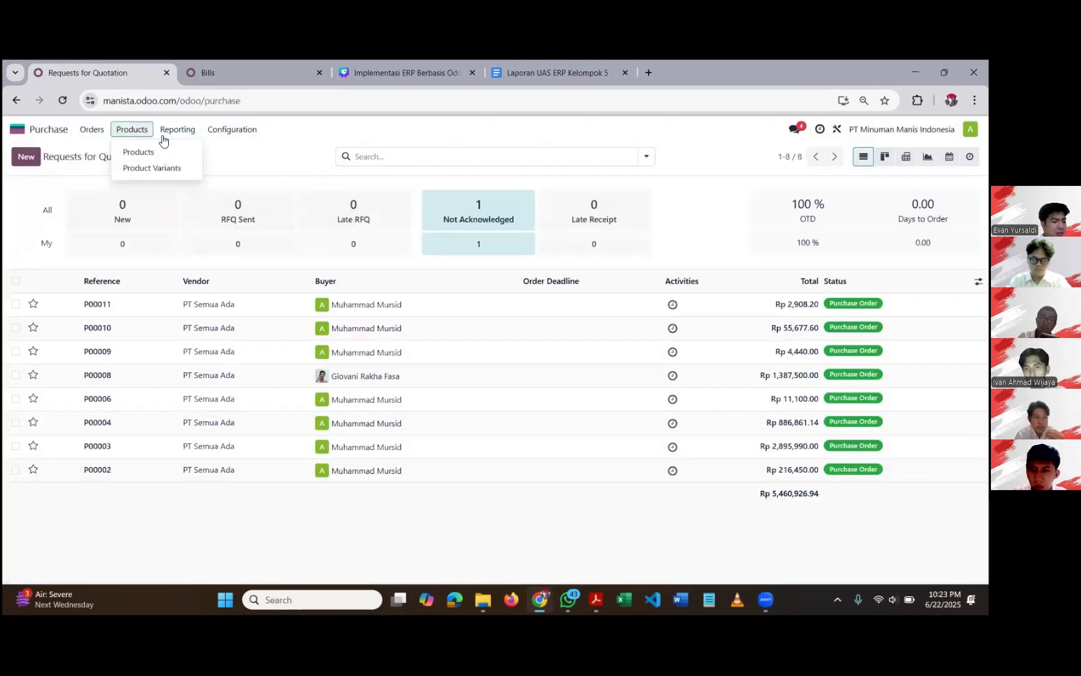
mouse_move(223, 131)
left_click(219, 167)
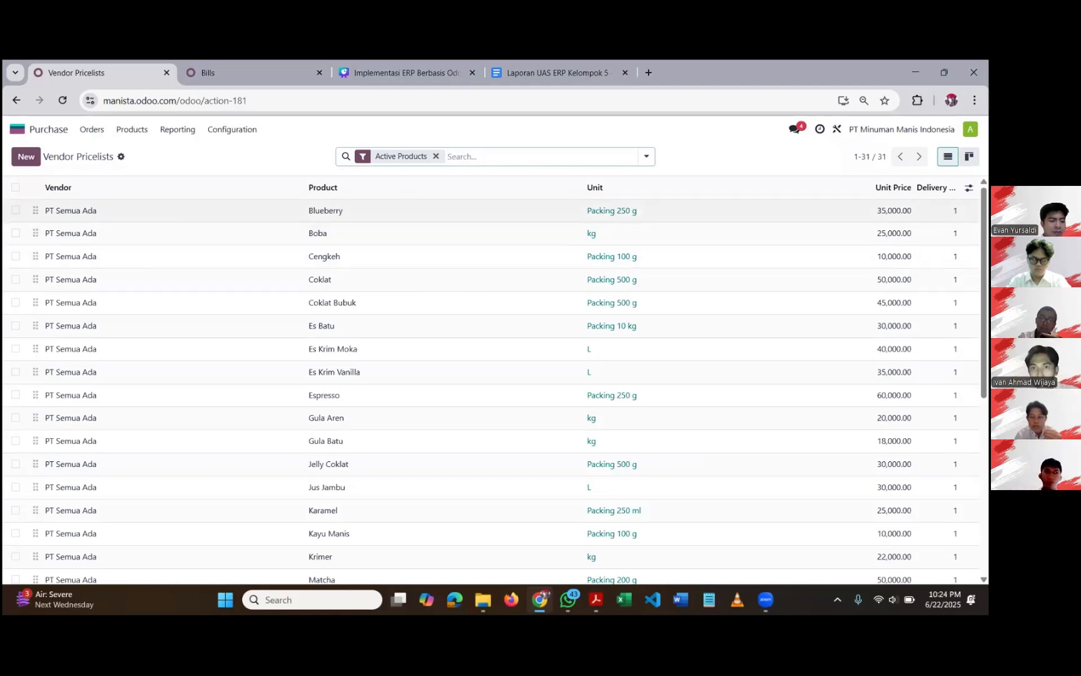
Step: Create a new request for quotation in Purchase with PT Semua Ada as the vendor
left_click(32, 131)
left_click(385, 220)
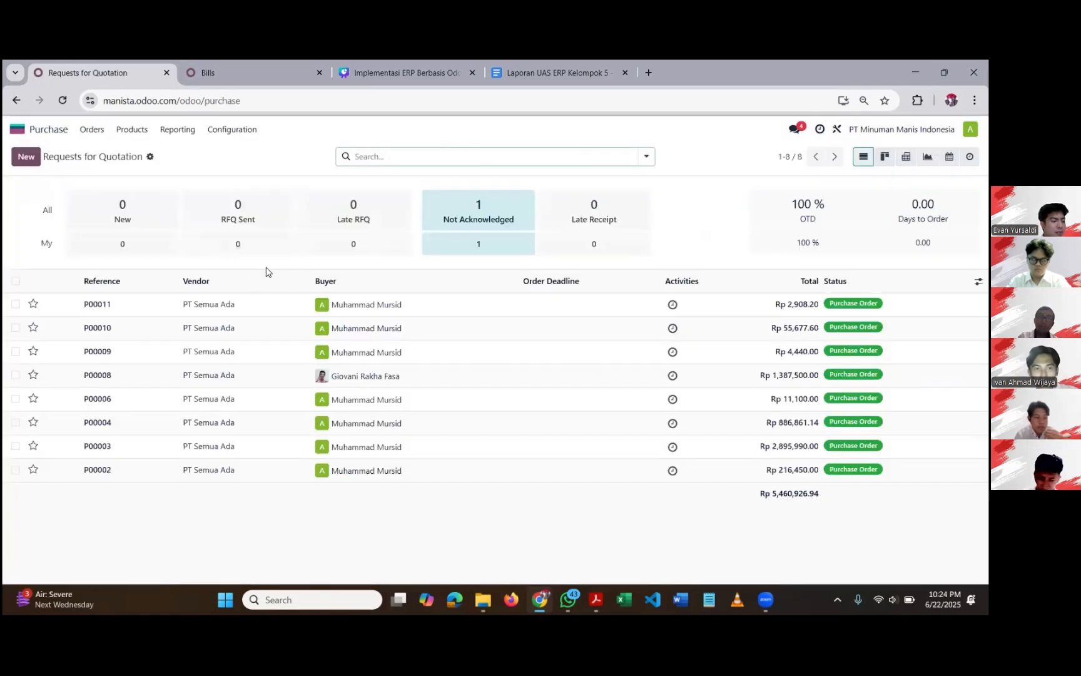
left_click(28, 158)
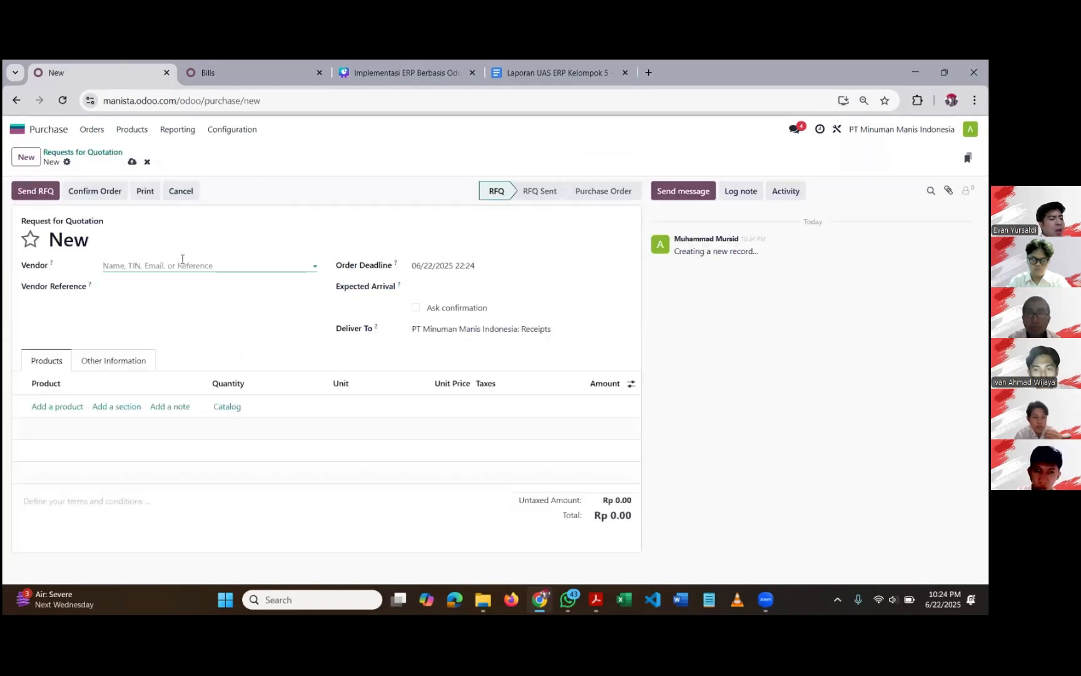
left_click(182, 258)
left_click(157, 287)
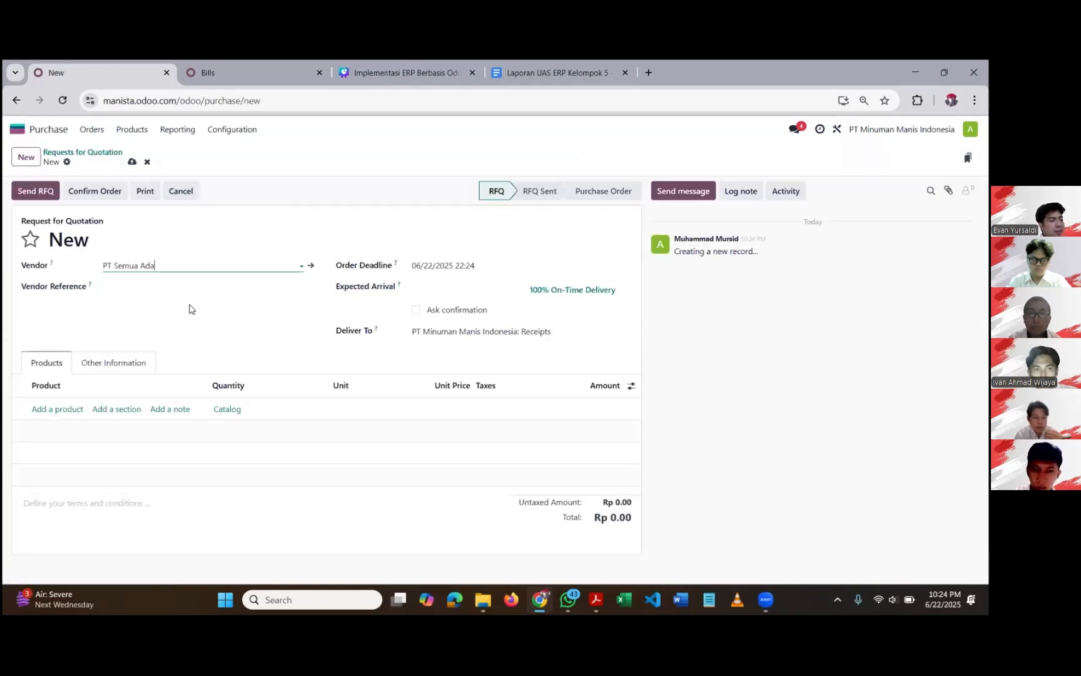
Step: Add 3 Teh Rosella and 2 each of Teh Hitam, Matcha, Pandan Essence and Kayu Manis to the quotation from the product catalog
left_click(226, 410)
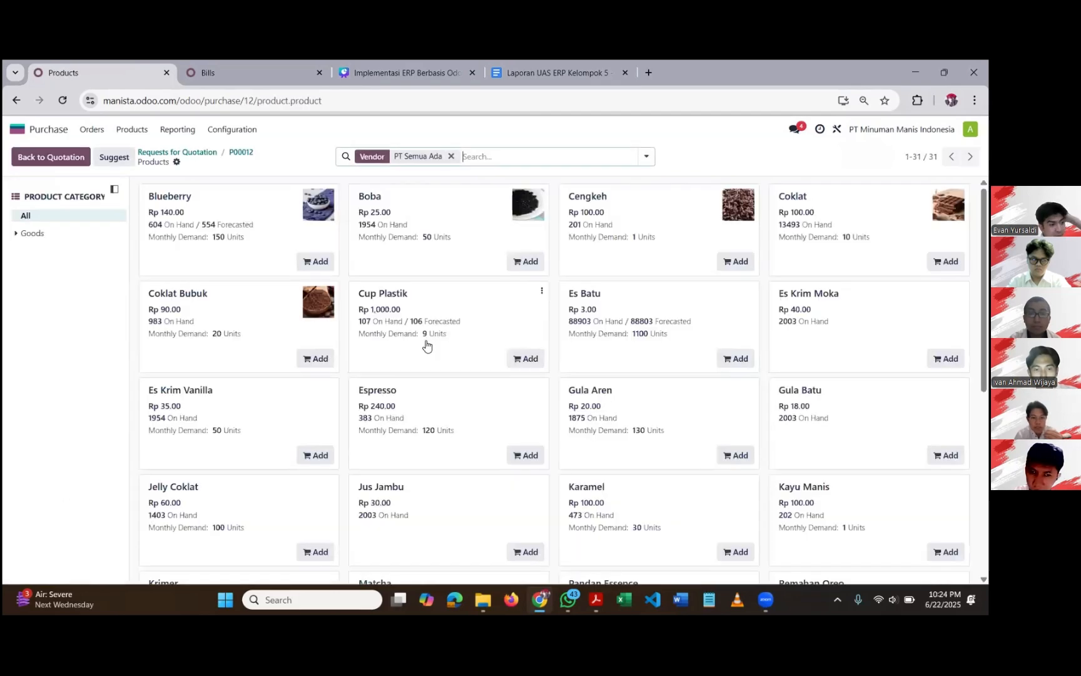
scroll(426, 345, "down", 5)
left_click(432, 523)
left_click(416, 513)
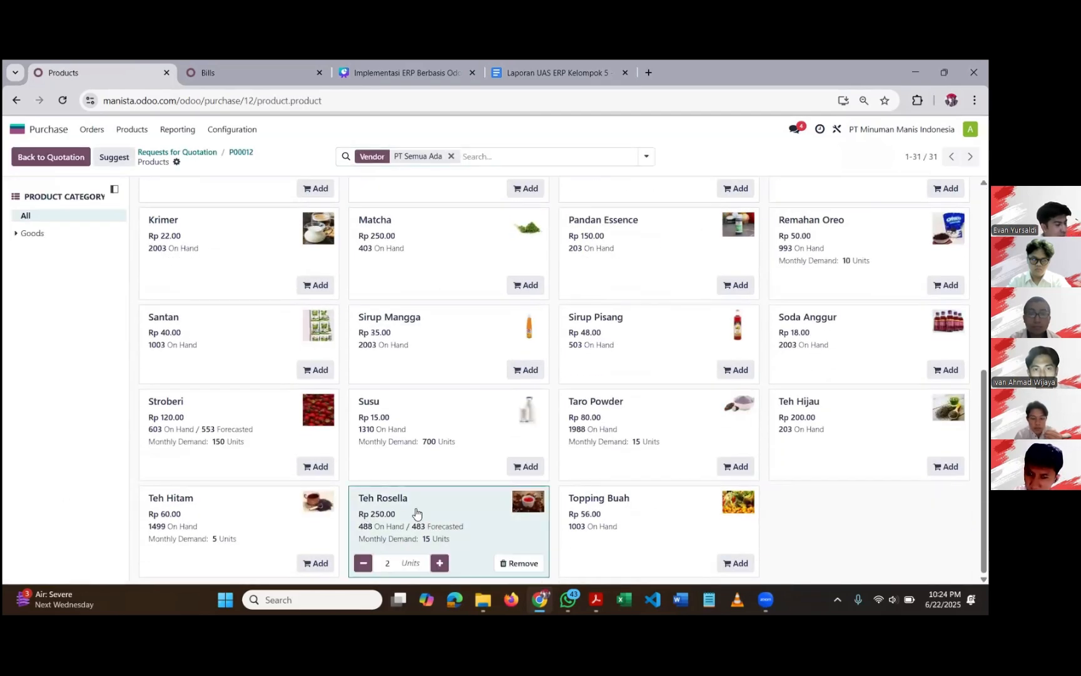
left_click(253, 514)
scroll(427, 327, "up", 1)
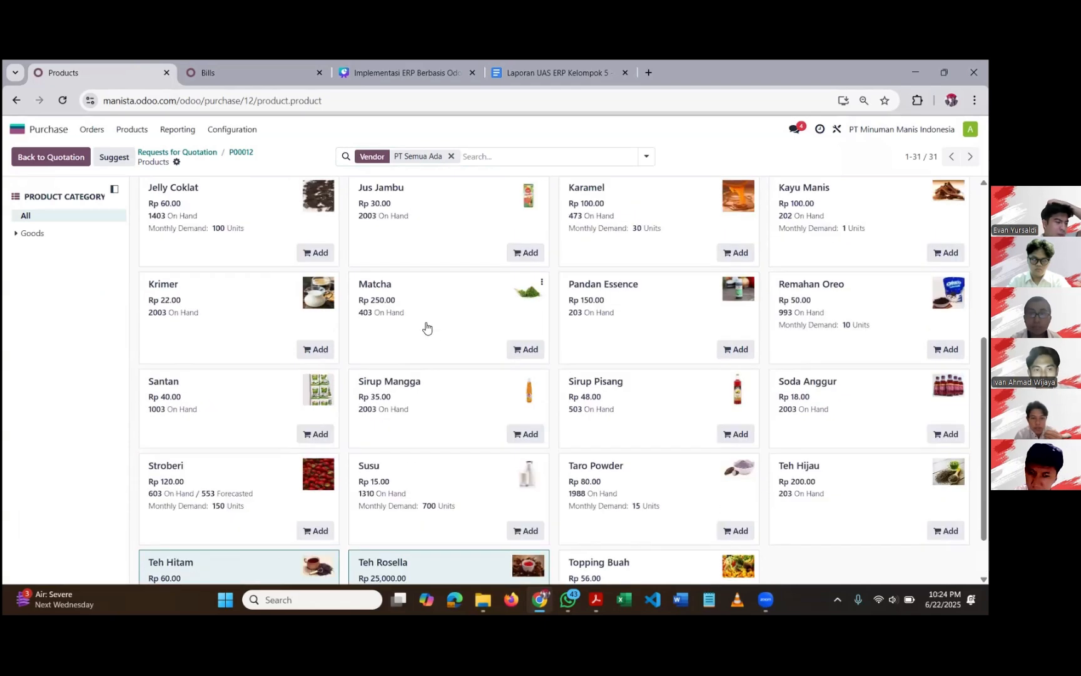
left_click(426, 327)
left_click(633, 306)
left_click(783, 227)
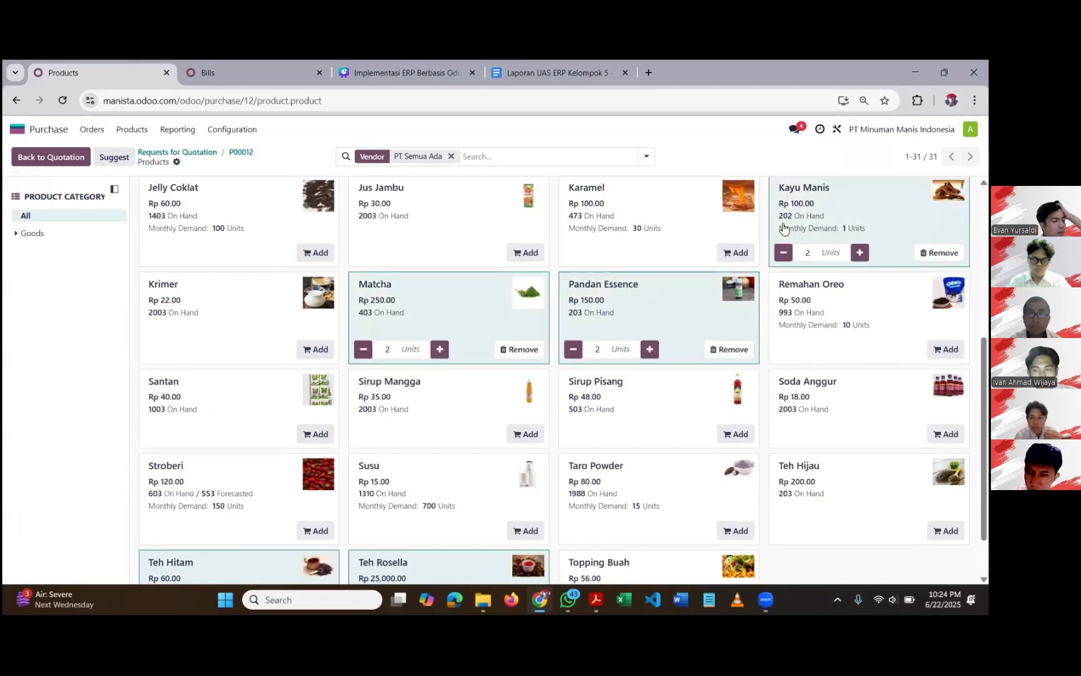
left_click(69, 158)
Step: Check the product lines, confirm the request for quotation as a purchase order and examine its total
scroll(269, 394, "down", 1)
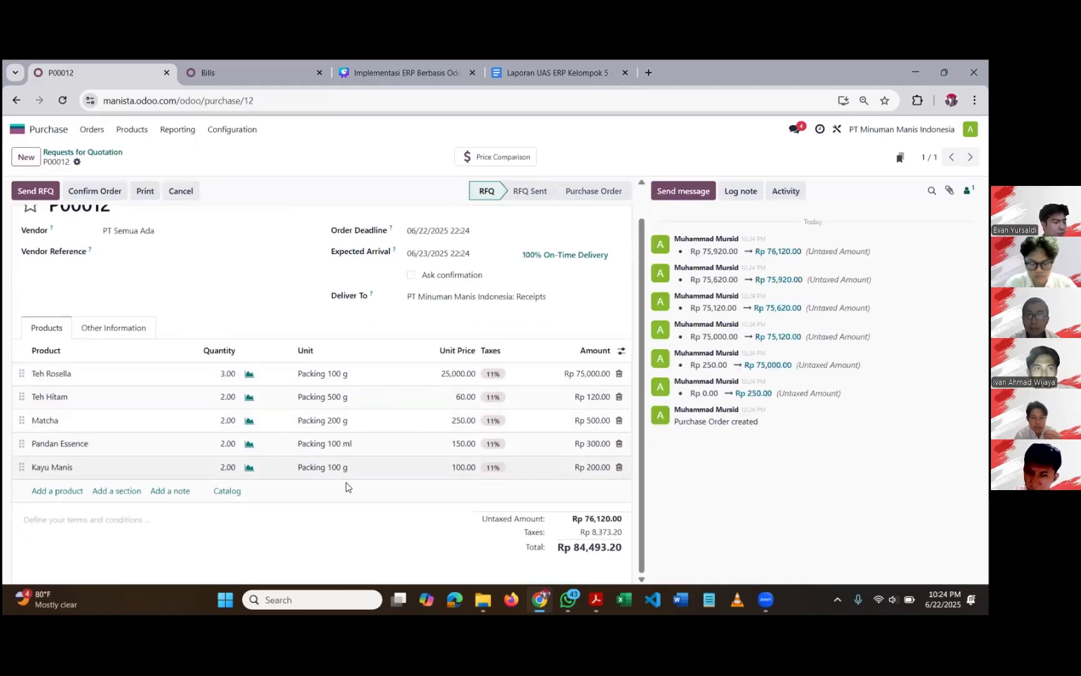
scroll(388, 495, "up", 1)
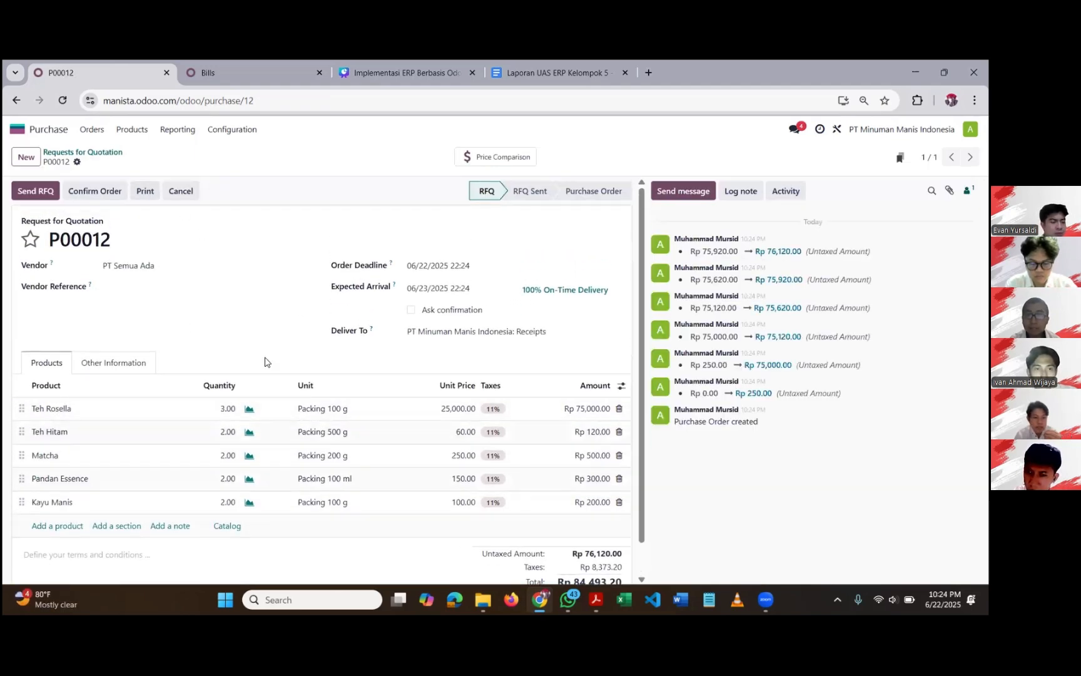
left_click(94, 191)
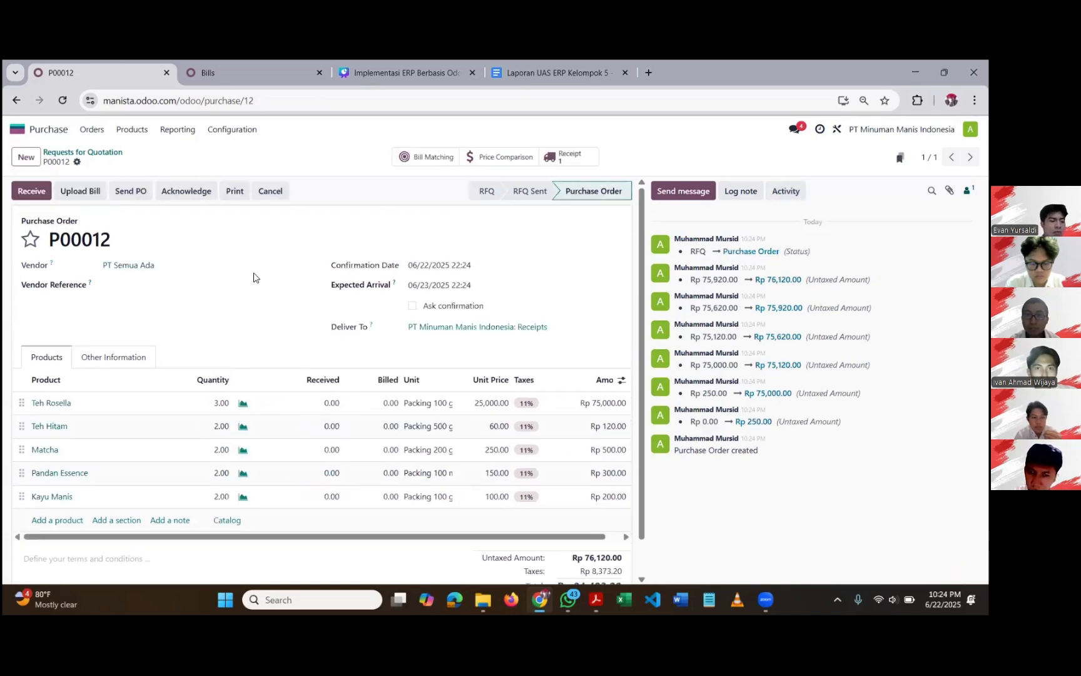
scroll(256, 277, "down", 1)
scroll(258, 261, "up", 1)
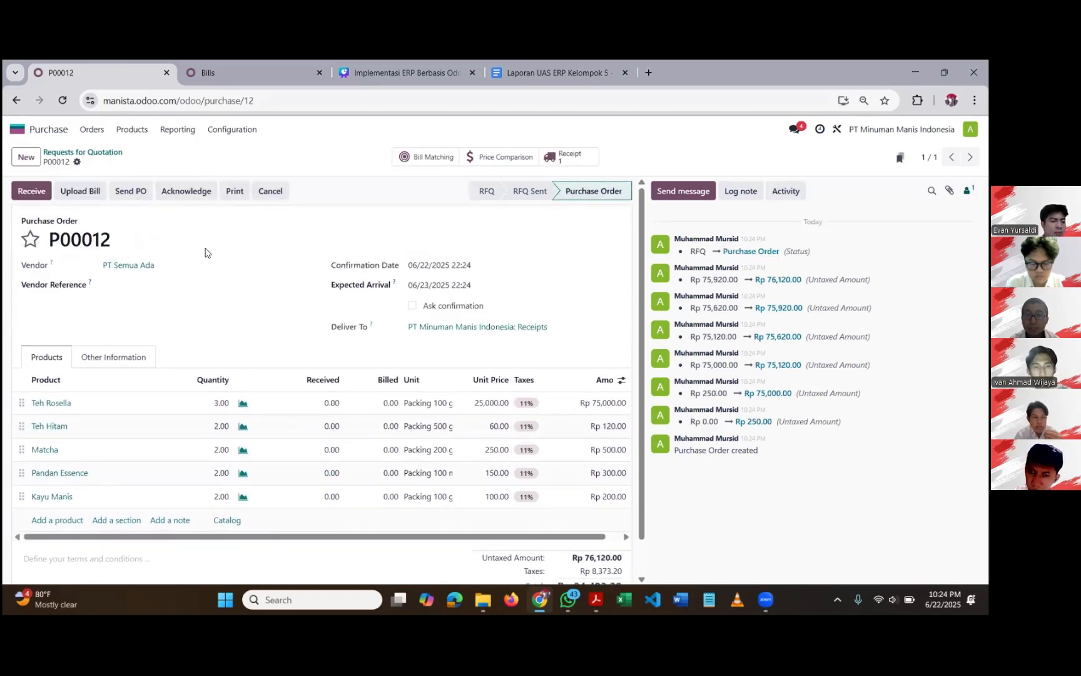
scroll(570, 538, "down", 1)
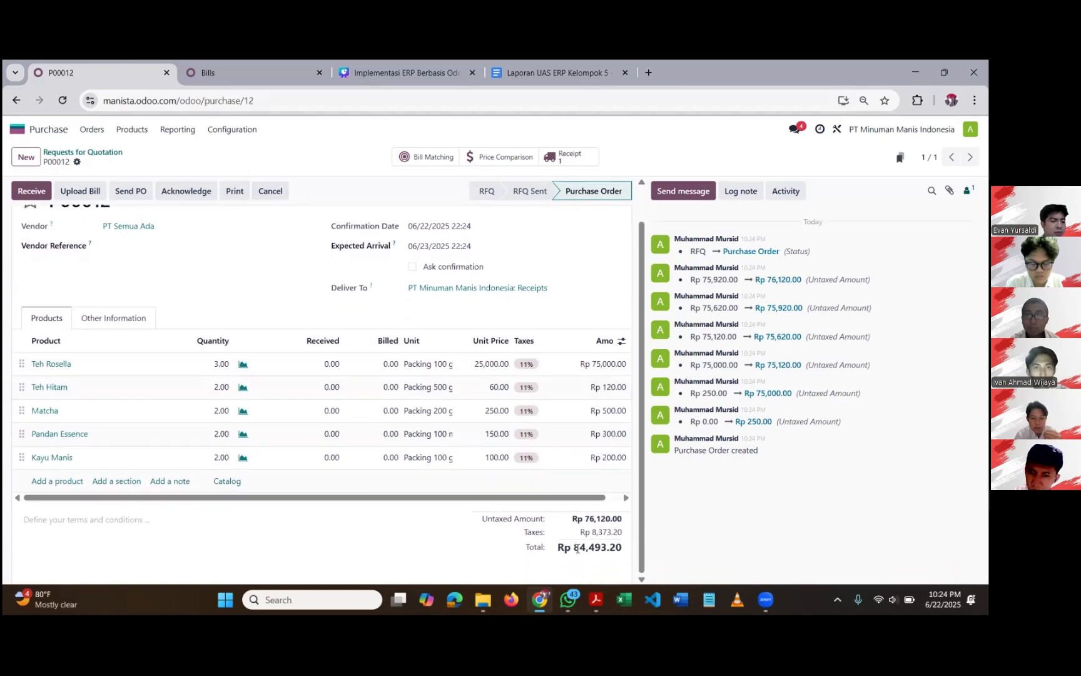
left_click_drag(572, 548, 614, 557)
left_click(615, 557)
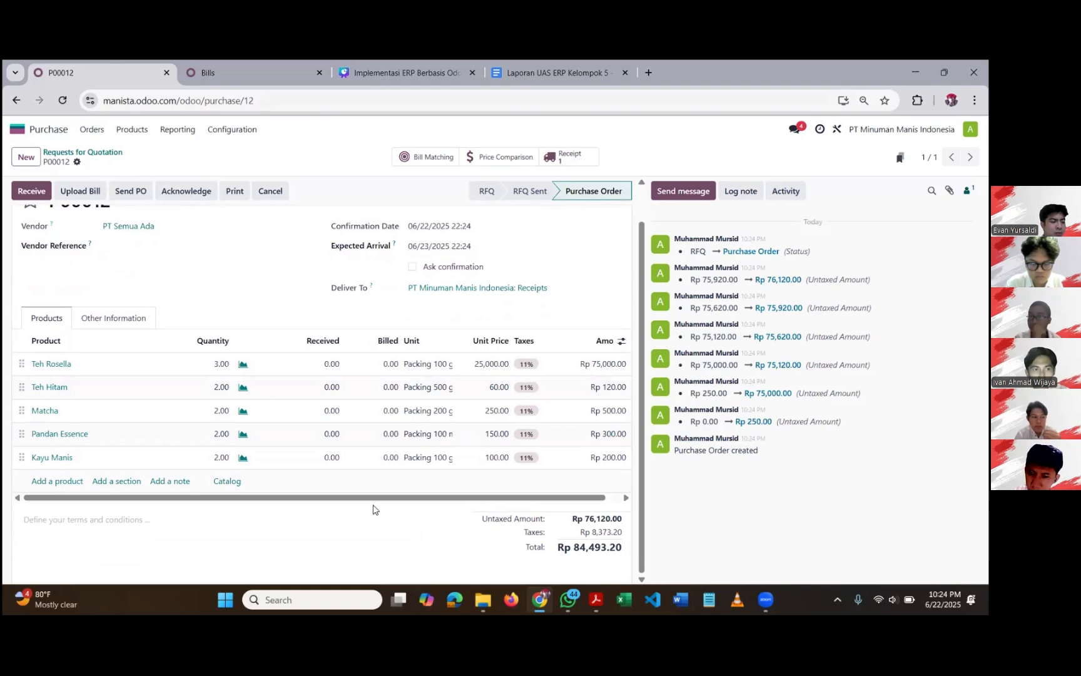
Step: Create a new vendor bill in Accounting with PT Semua Ada as the vendor
left_click(250, 70)
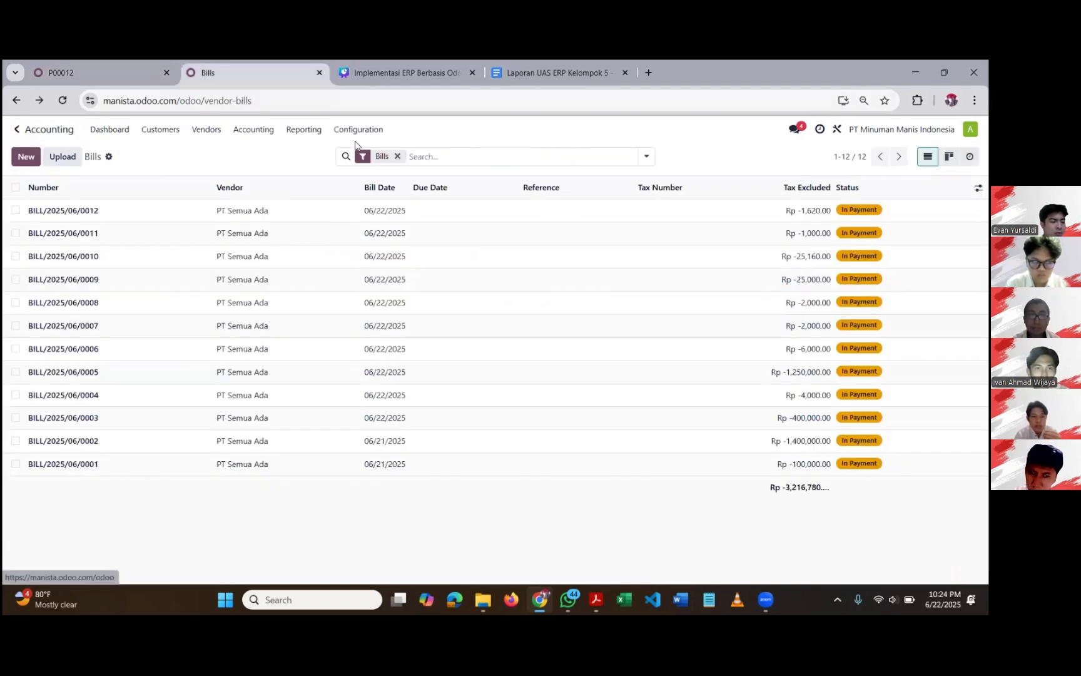
left_click(13, 129)
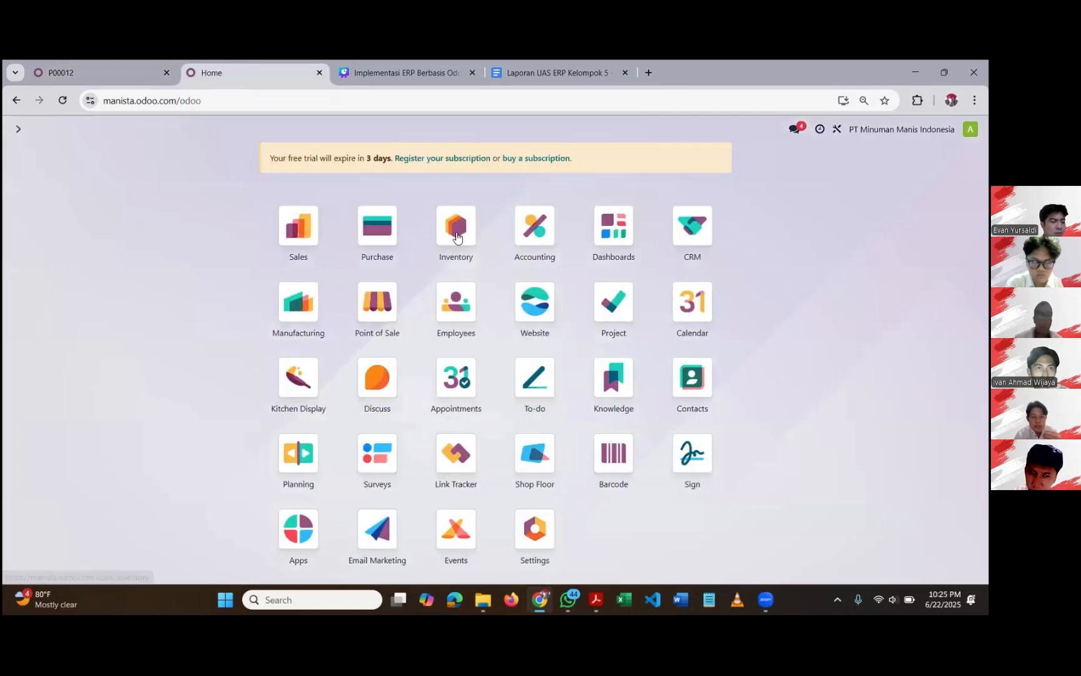
left_click(504, 229)
left_click(205, 129)
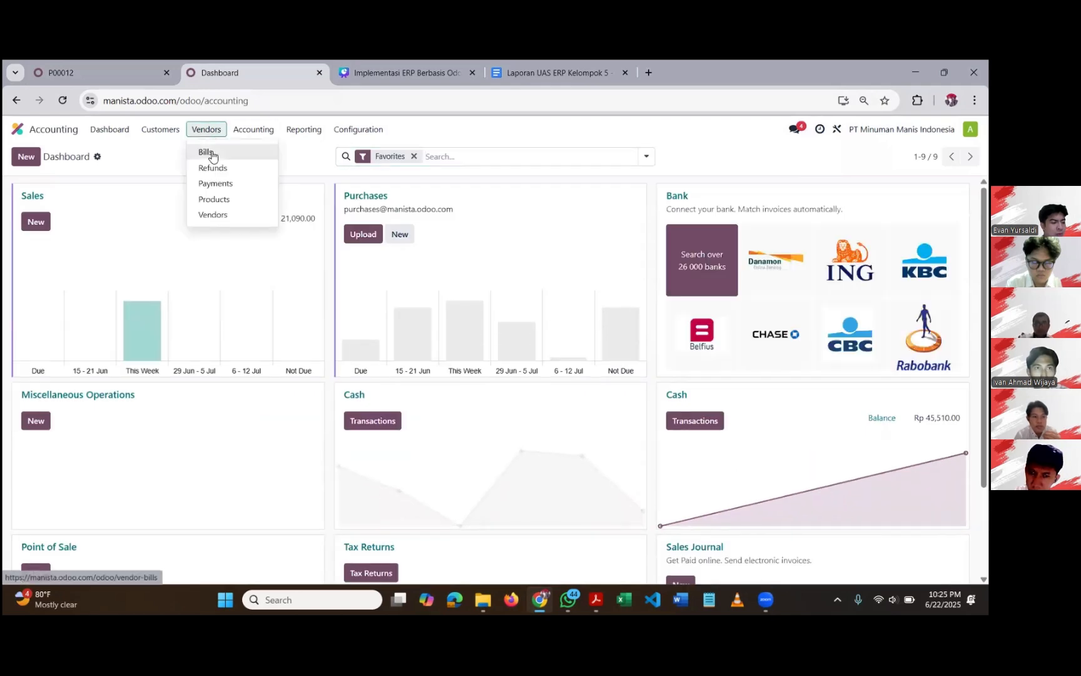
left_click(211, 154)
left_click(26, 156)
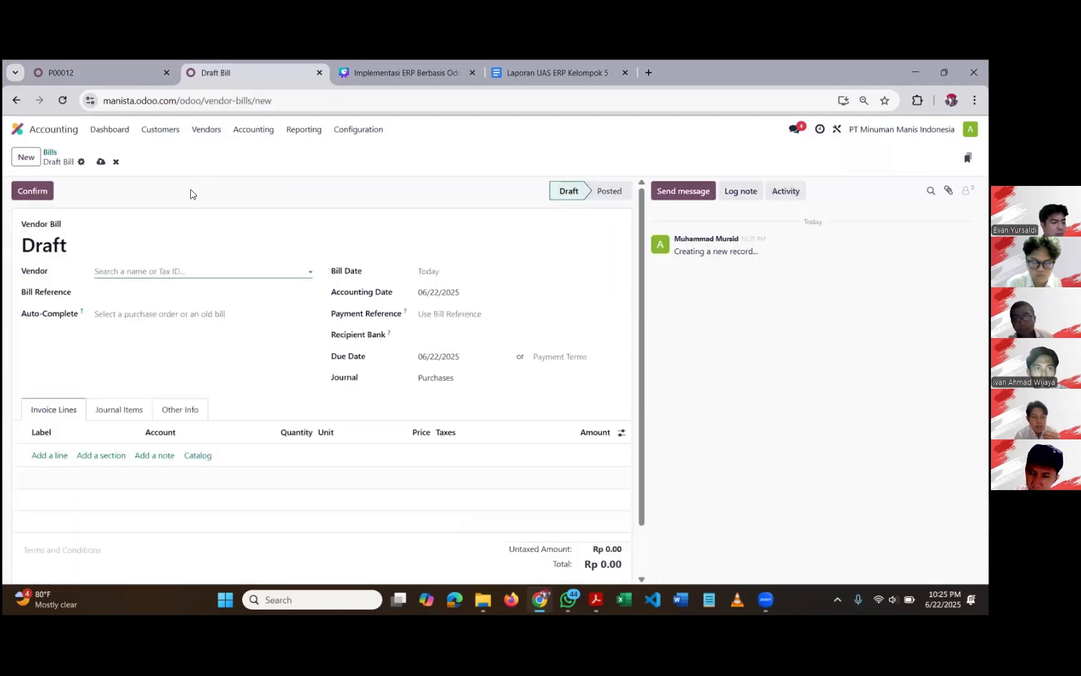
left_click(196, 272)
Step: Add a bill line labelled "Down payment for" plus the number copied from the purchase order, with a price of 40,000
left_click(100, 73)
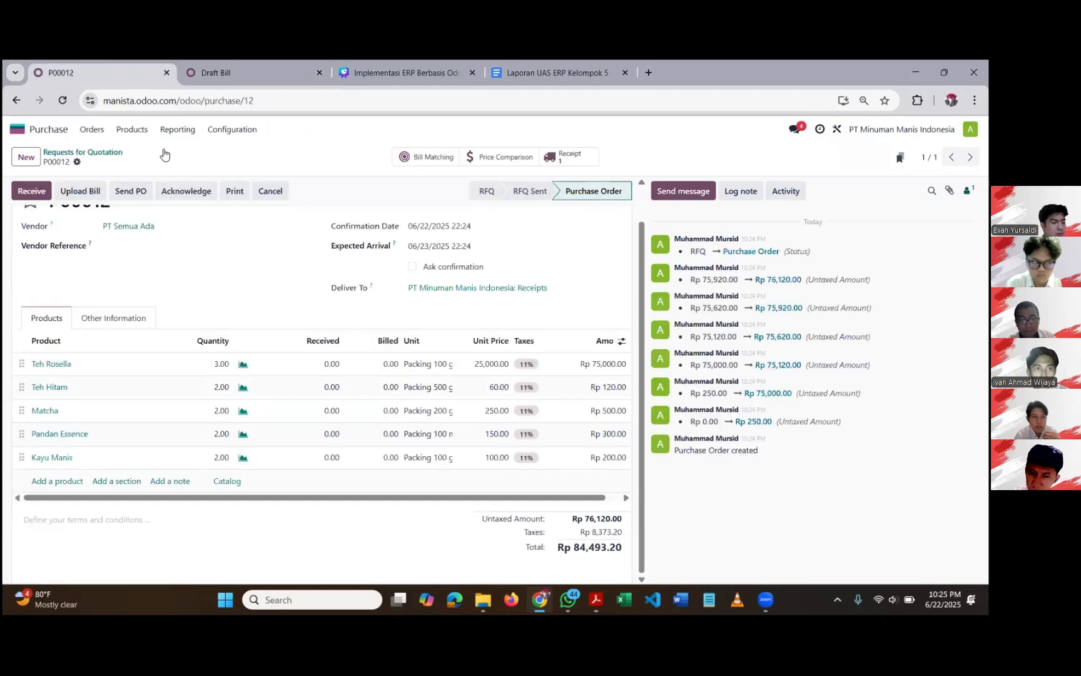
scroll(110, 240, "up", 1)
double_click(97, 244)
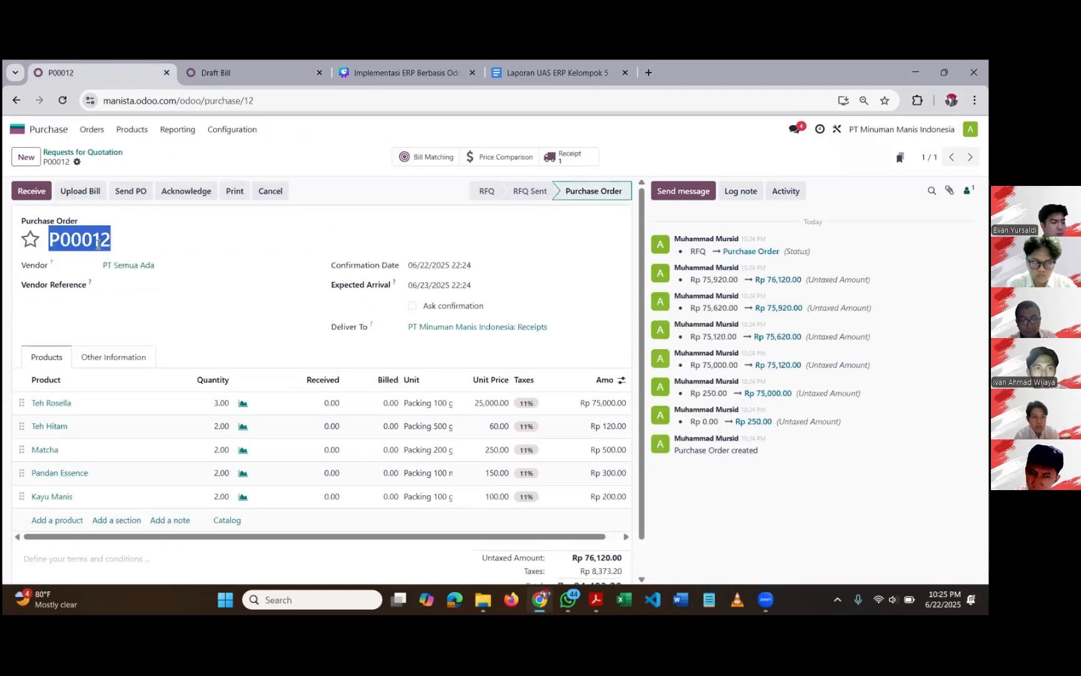
left_click(216, 72)
left_click(62, 458)
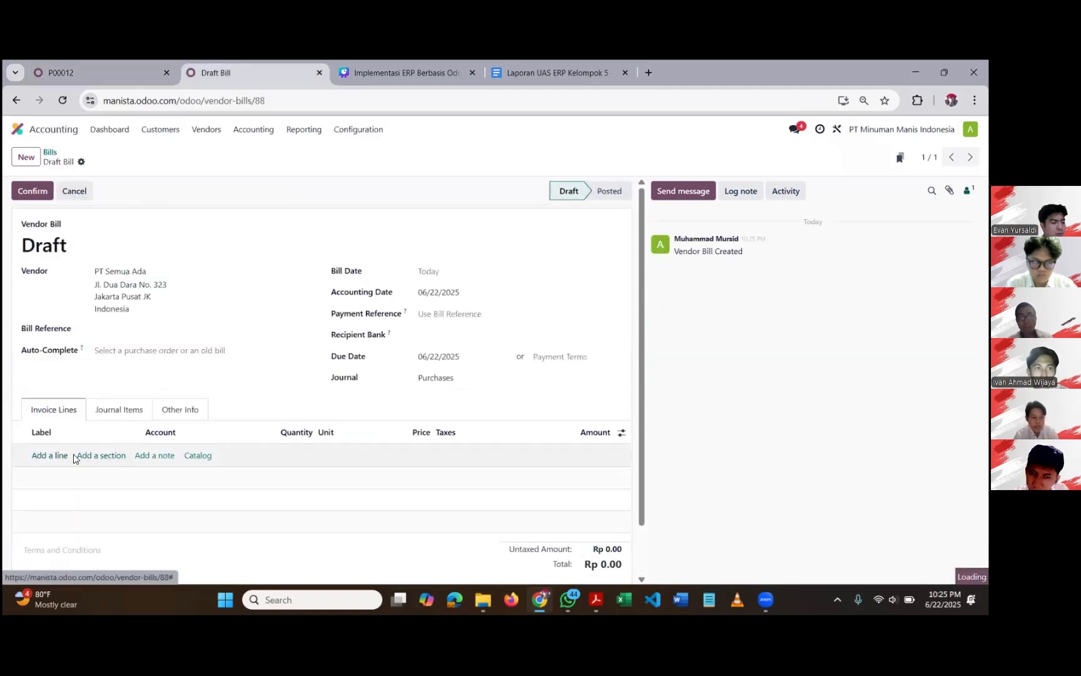
type("Dow")
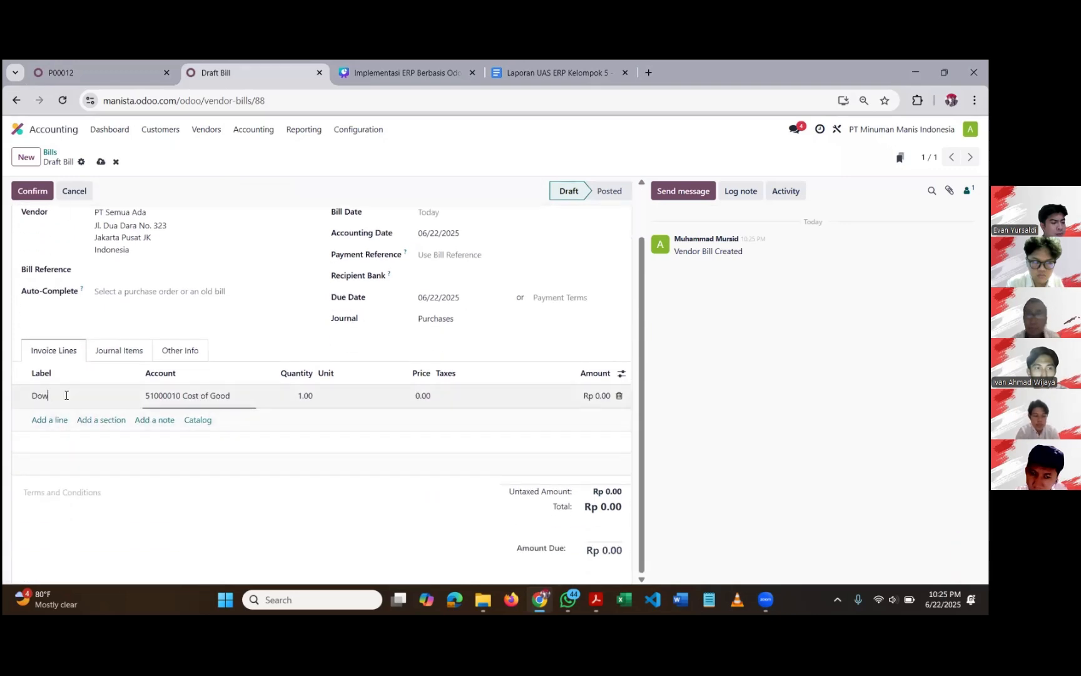
type("n payment for P00012")
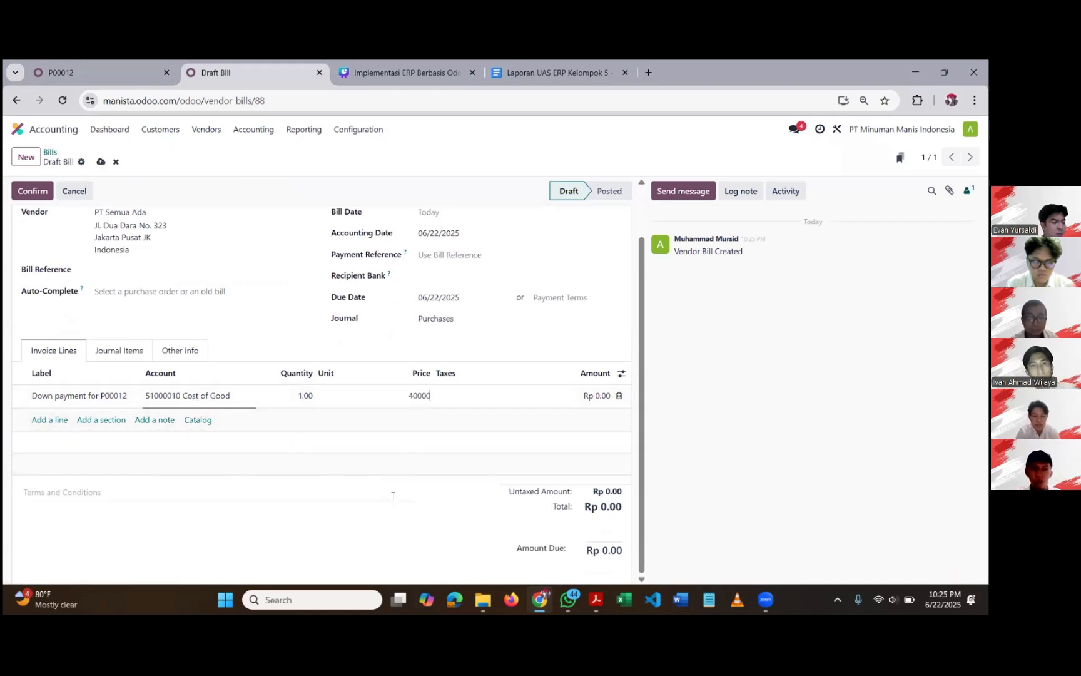
left_click(393, 496)
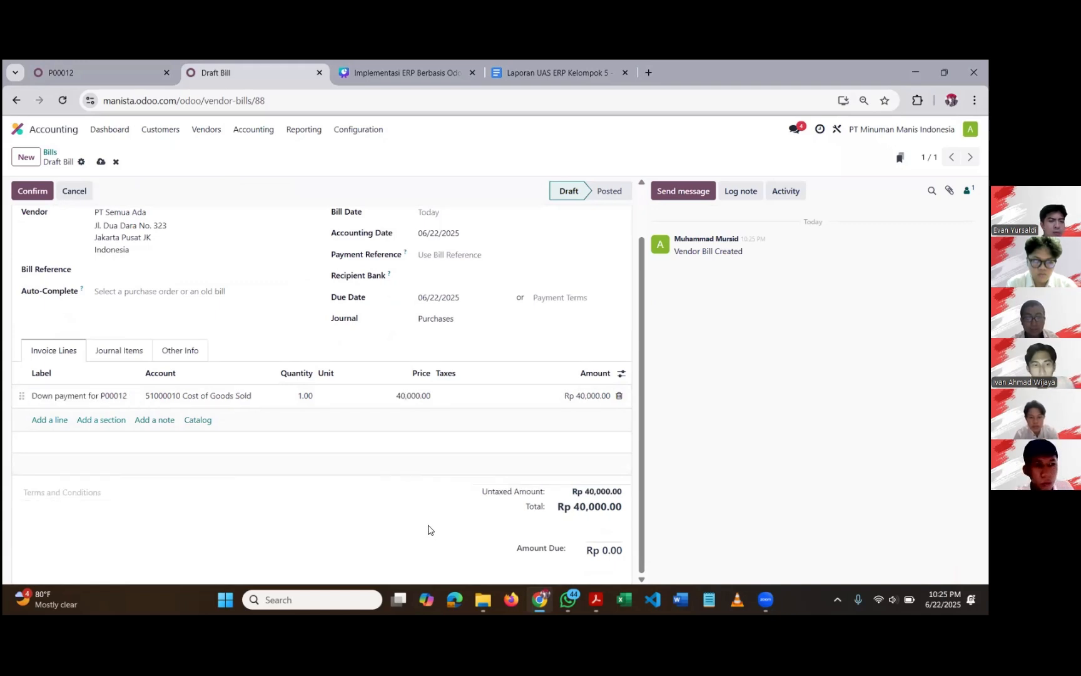
Step: Confirm the down payment bill and settle it with a validated payment from the Cash journal
left_click(41, 196)
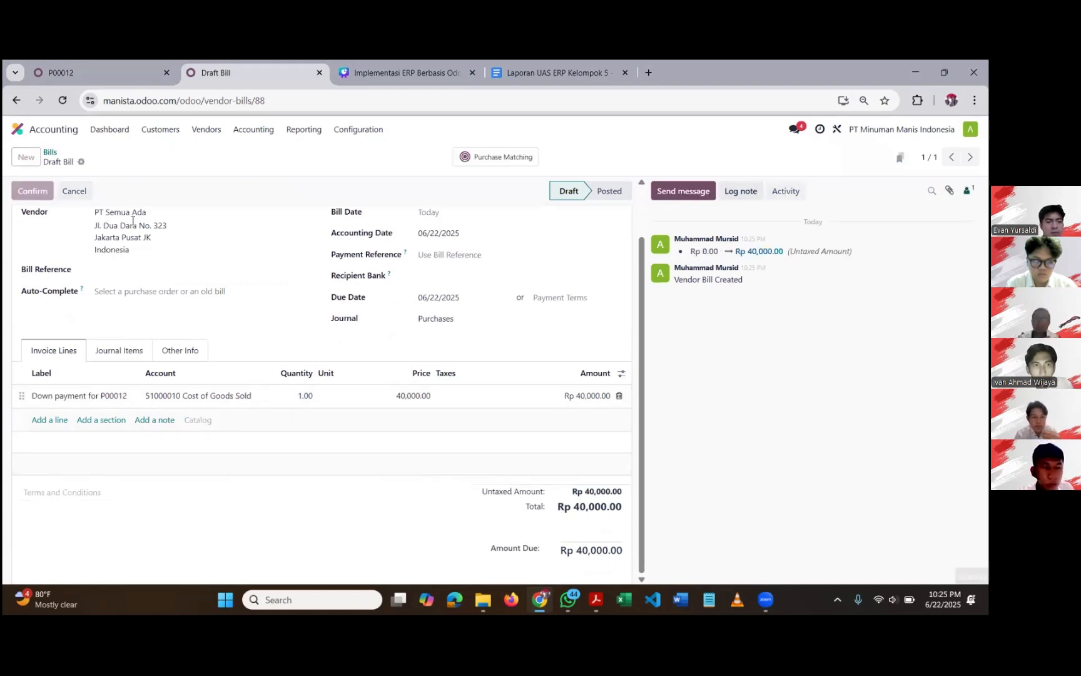
left_click(56, 191)
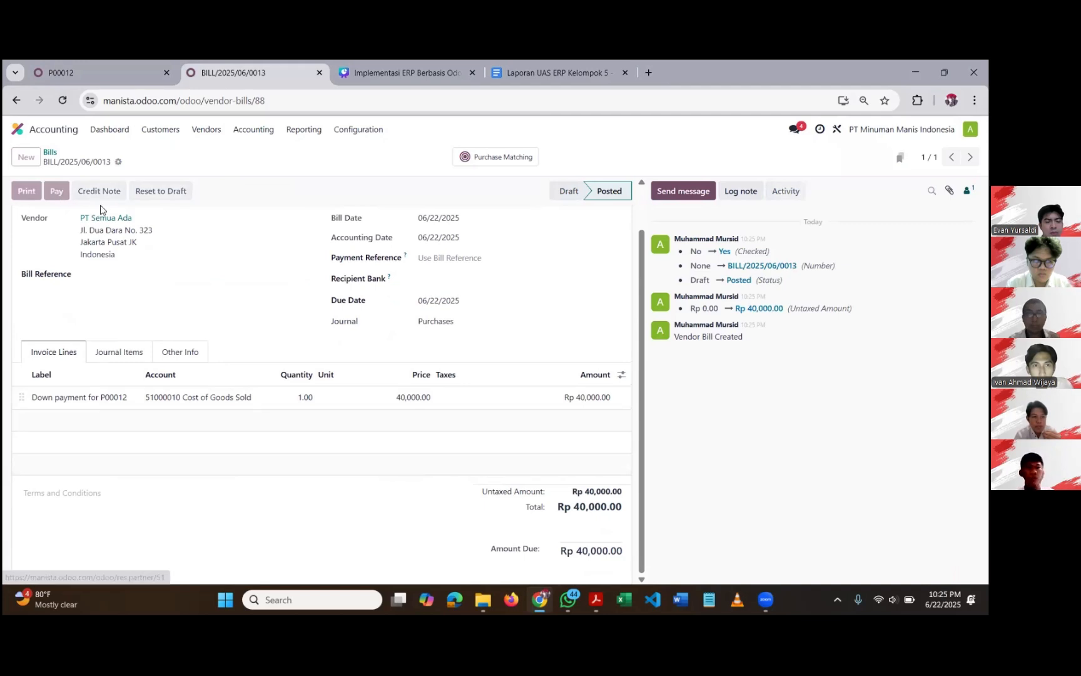
left_click(344, 317)
left_click(339, 354)
left_click(254, 419)
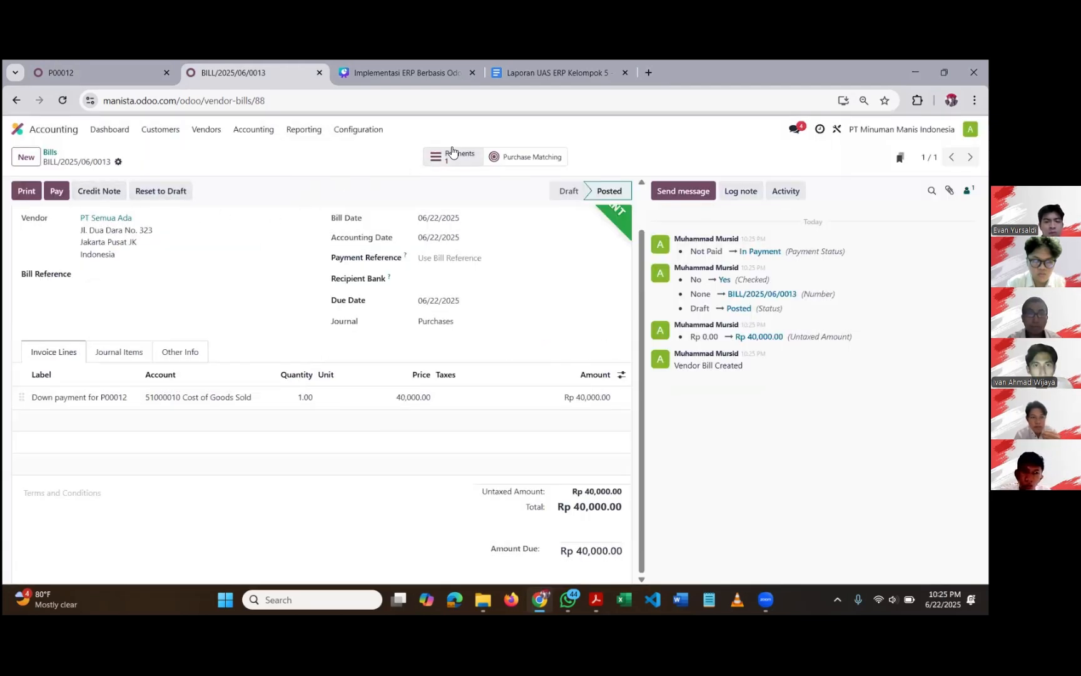
left_click(452, 161)
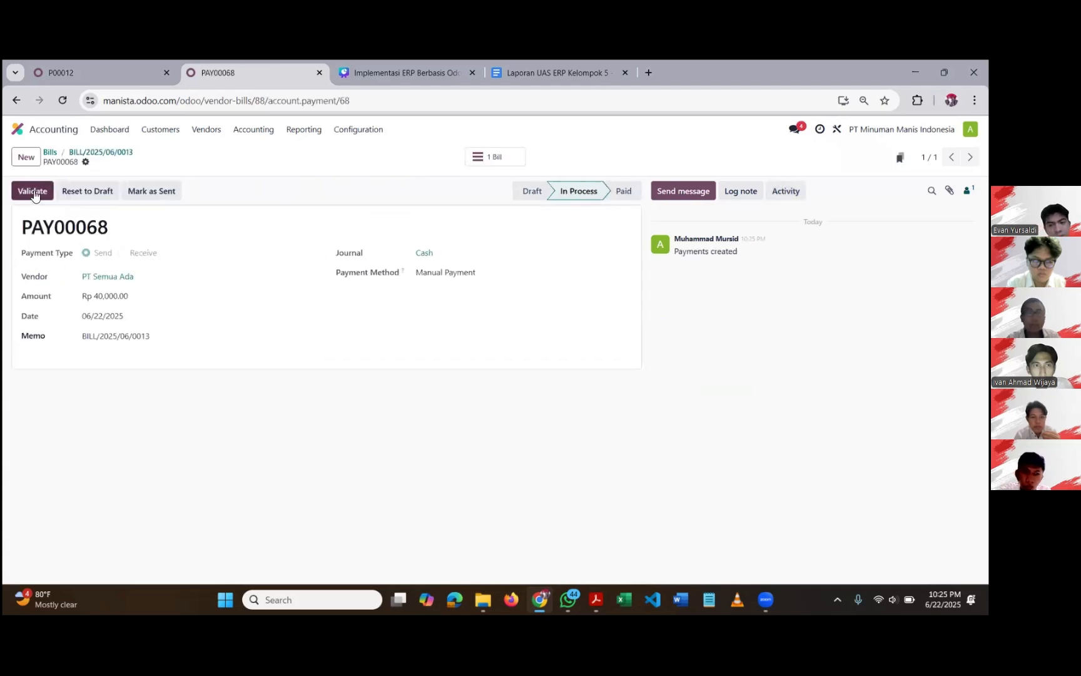
left_click(34, 194)
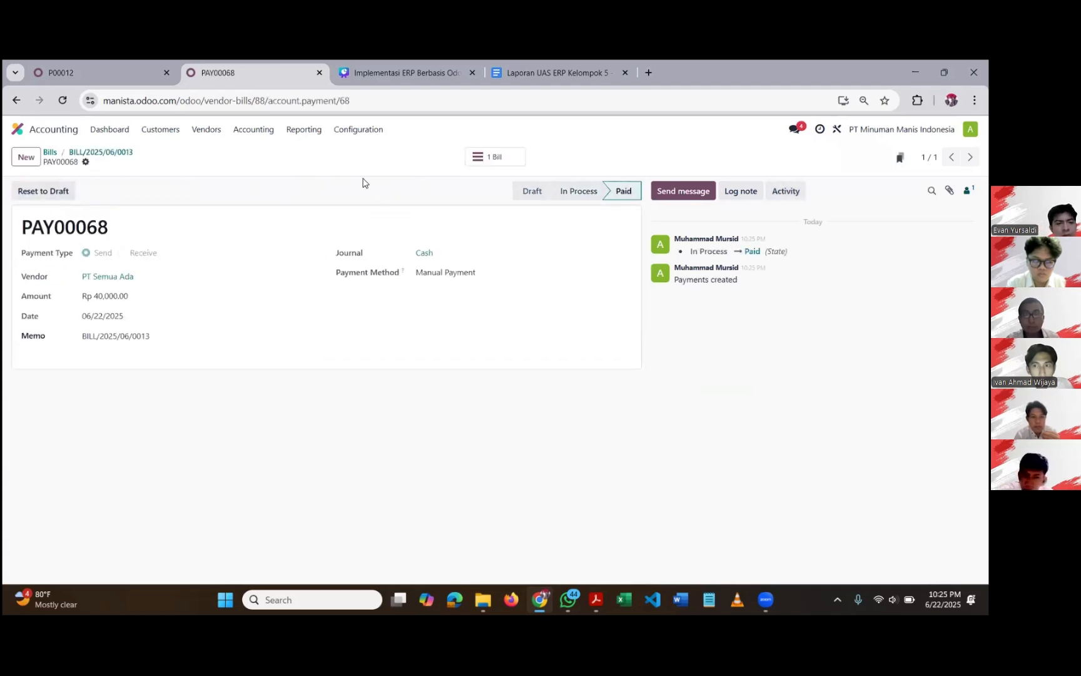
Step: Review the purchase order's bill matching lines and return to the order
left_click(133, 78)
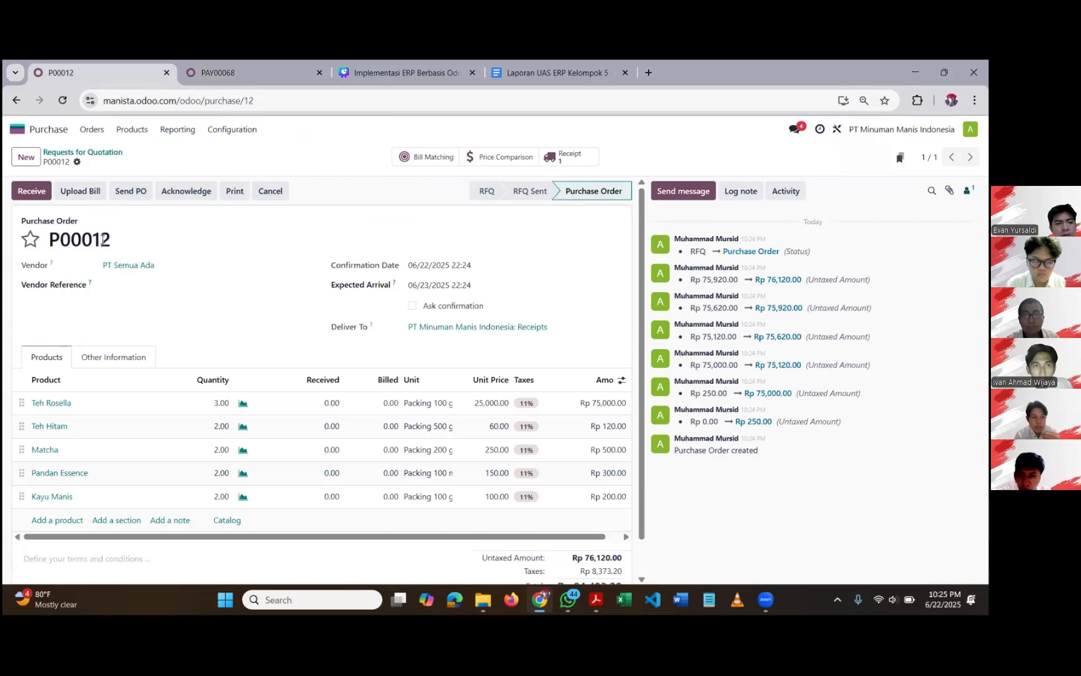
left_click(432, 157)
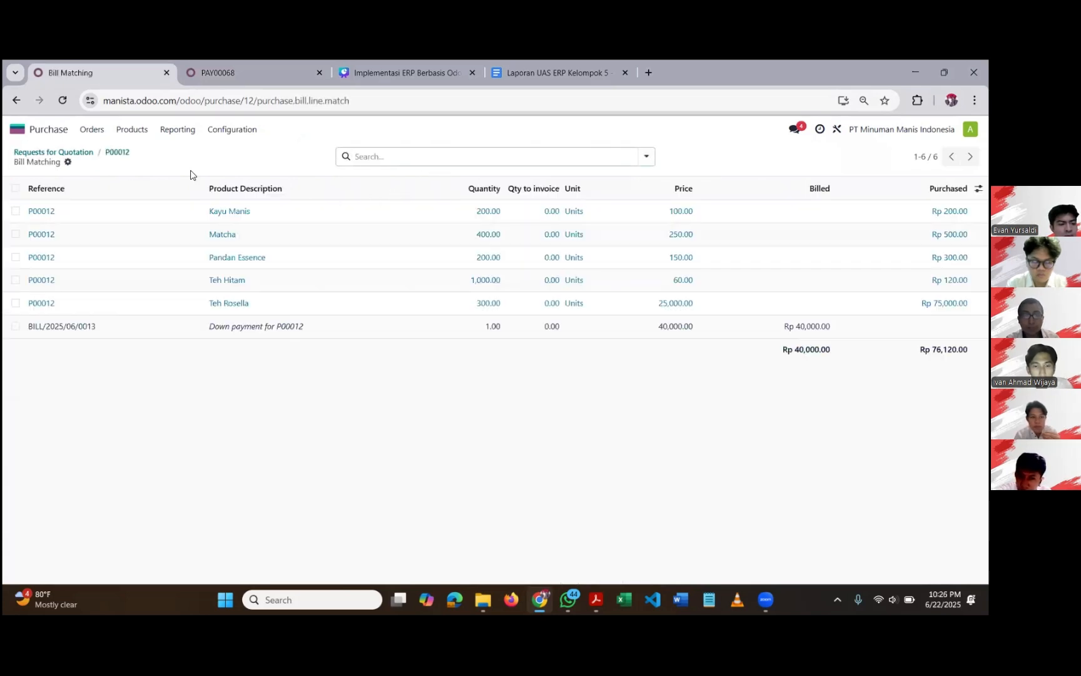
left_click(117, 152)
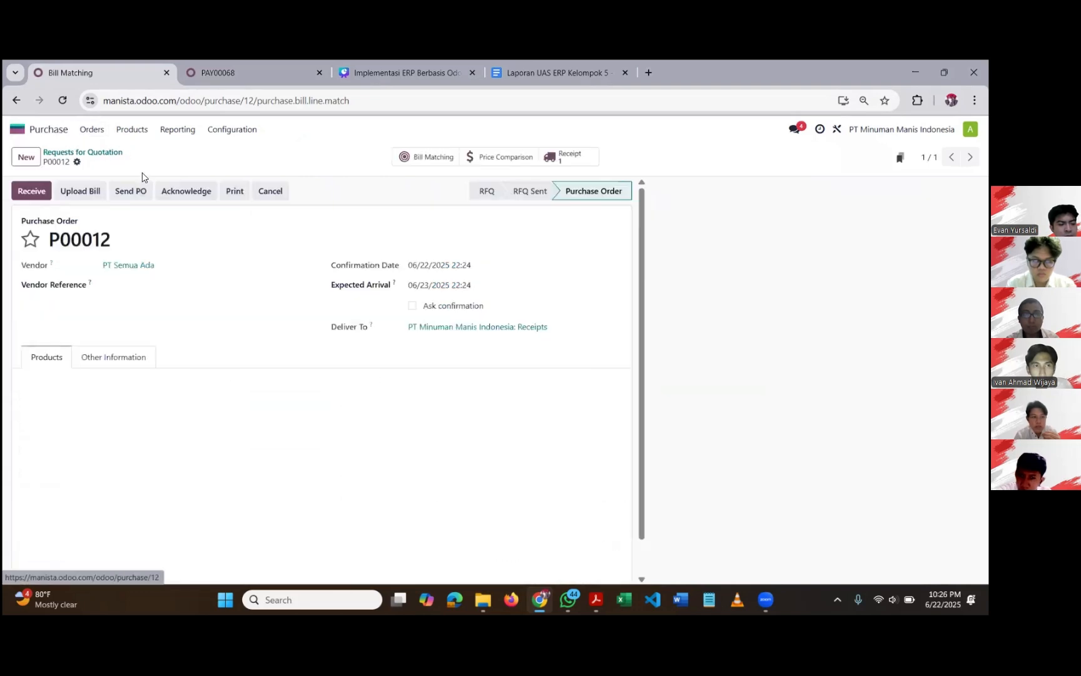
Step: Receive the ordered ingredients by validating the order's warehouse receipt, and return to the purchase order
left_click(30, 192)
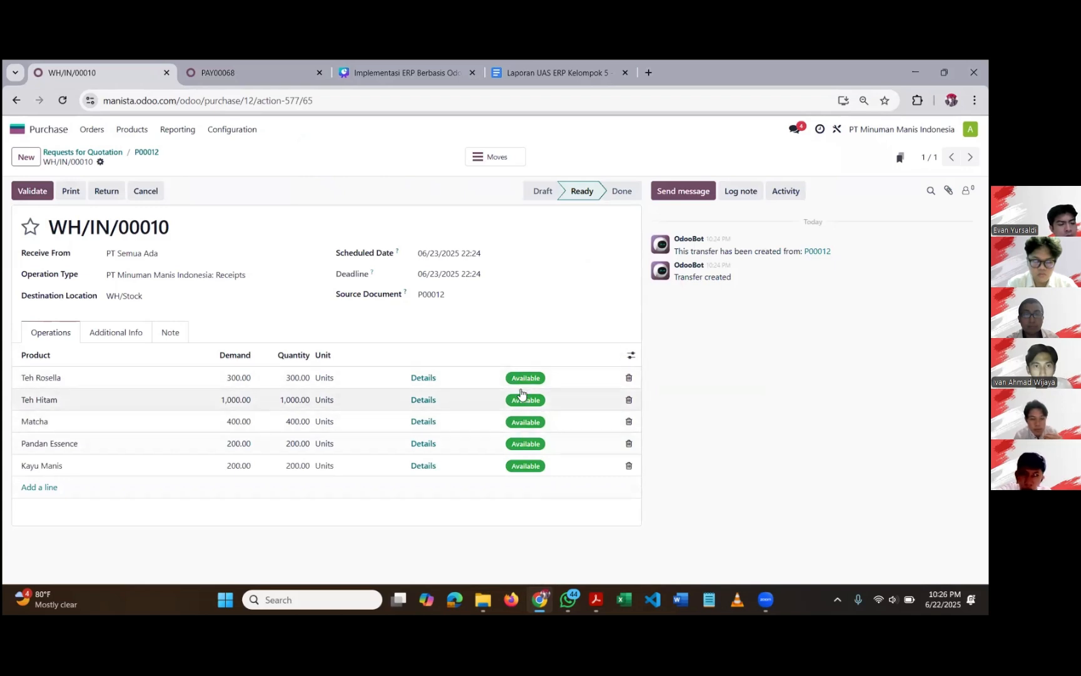
left_click(33, 192)
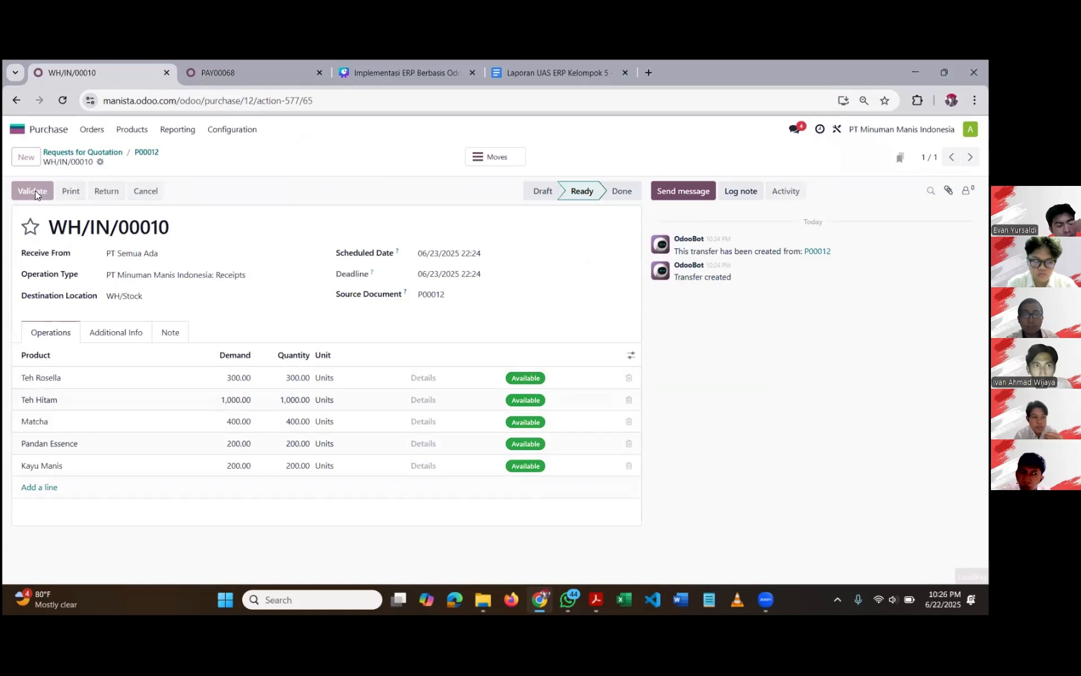
left_click(142, 156)
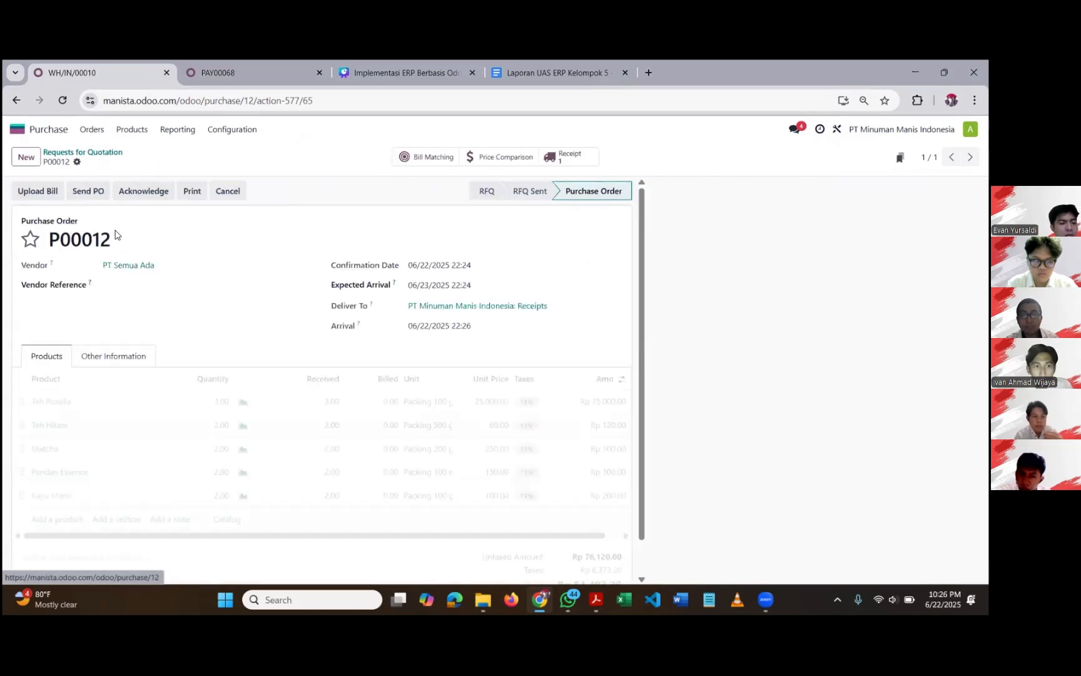
Step: Select all bill matching lines, add the down payment to the purchase order and check its line there
left_click(423, 157)
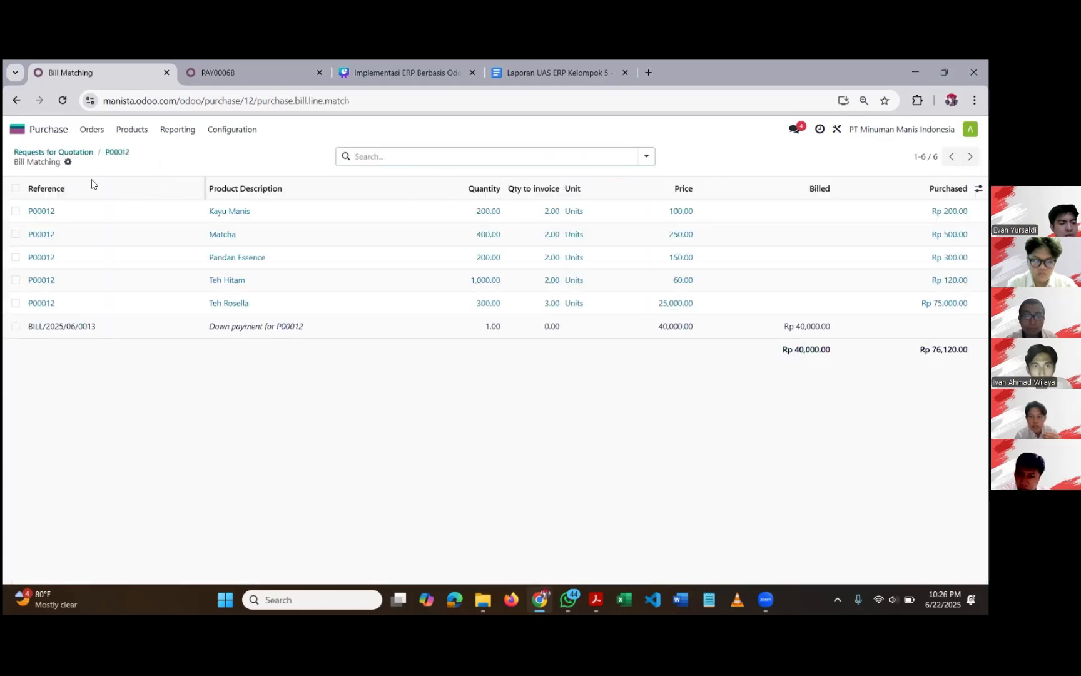
left_click(15, 188)
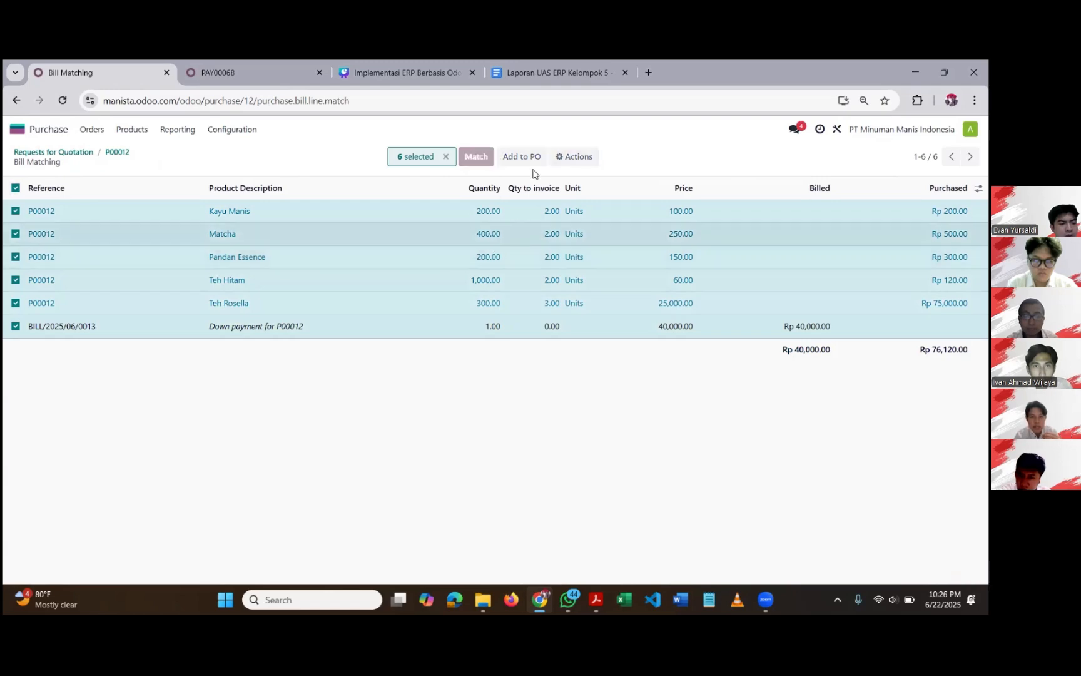
left_click(529, 157)
left_click(360, 385)
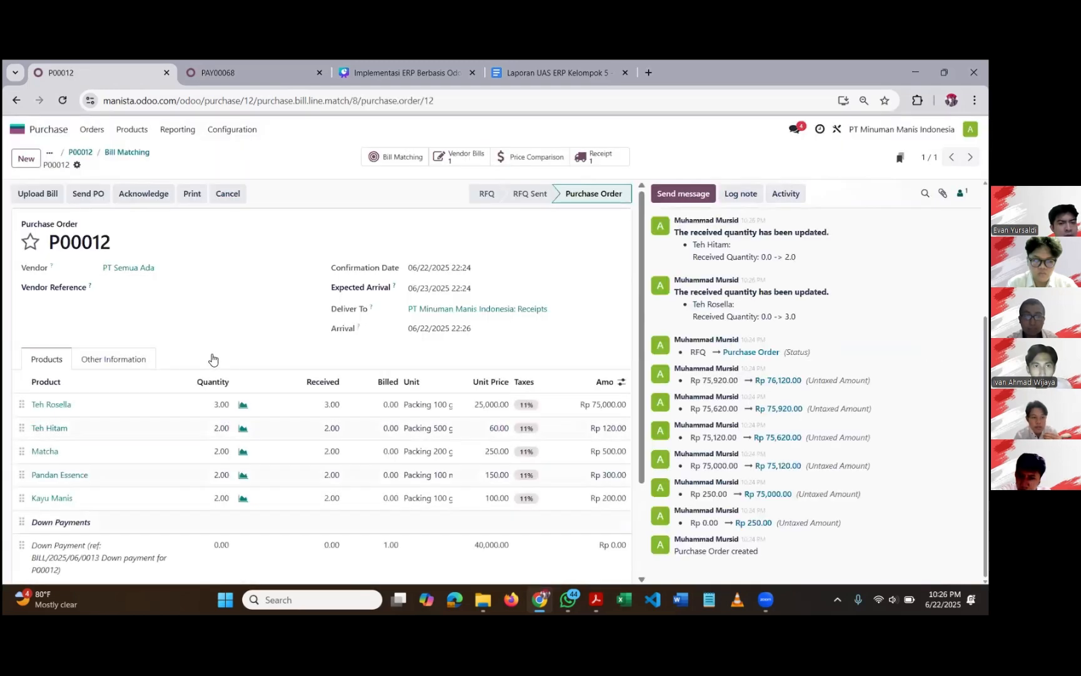
triple_click(42, 425)
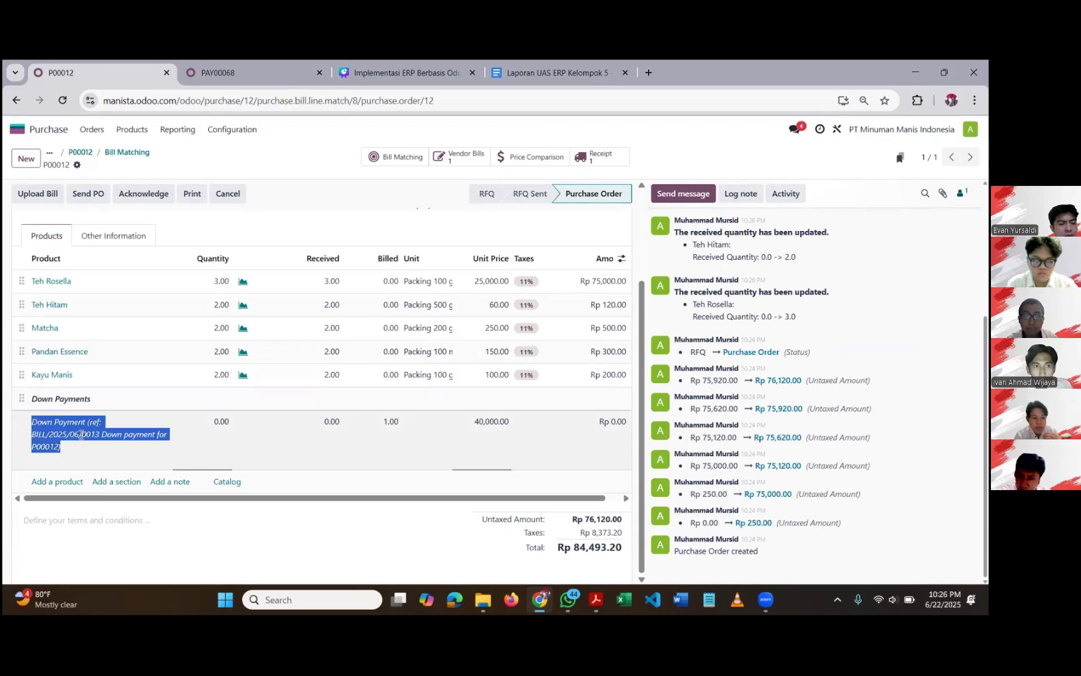
scroll(294, 415, "up", 3)
Step: Match all of the order's bill matching lines into a draft vendor bill and check its lines and total
left_click(398, 157)
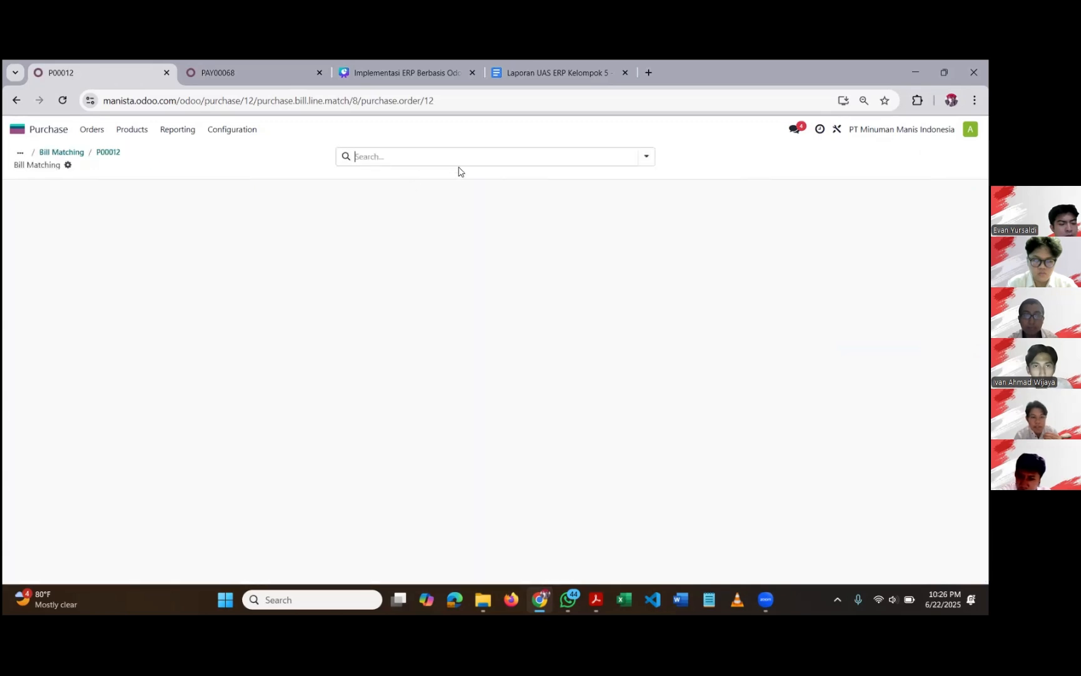
left_click(16, 191)
left_click(476, 157)
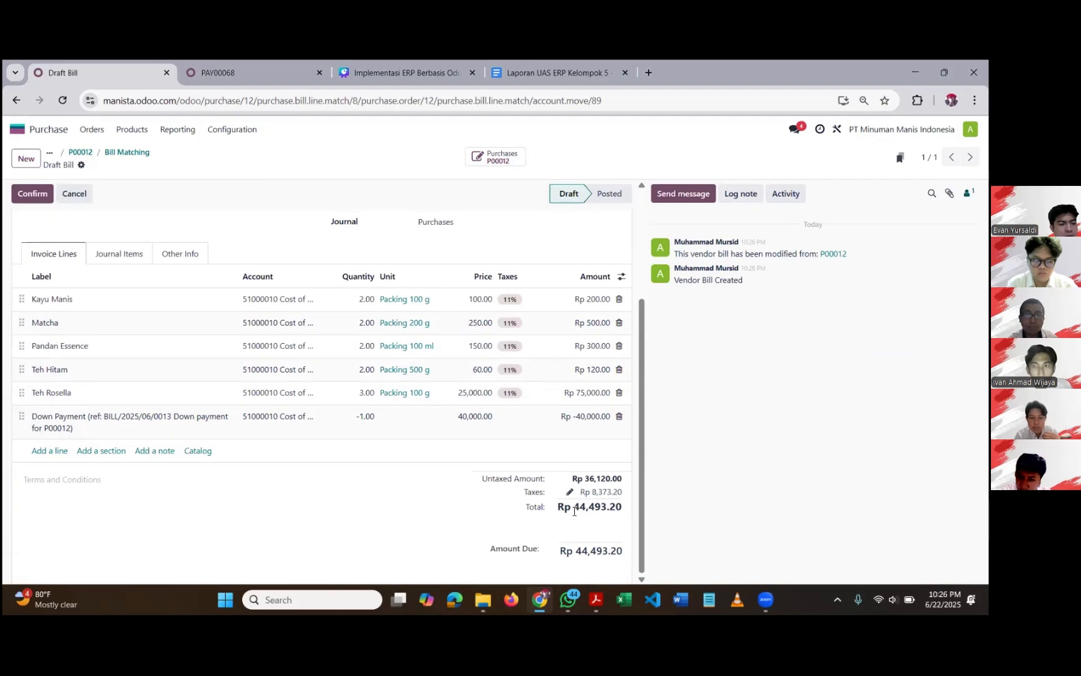
scroll(496, 500, "up", 3)
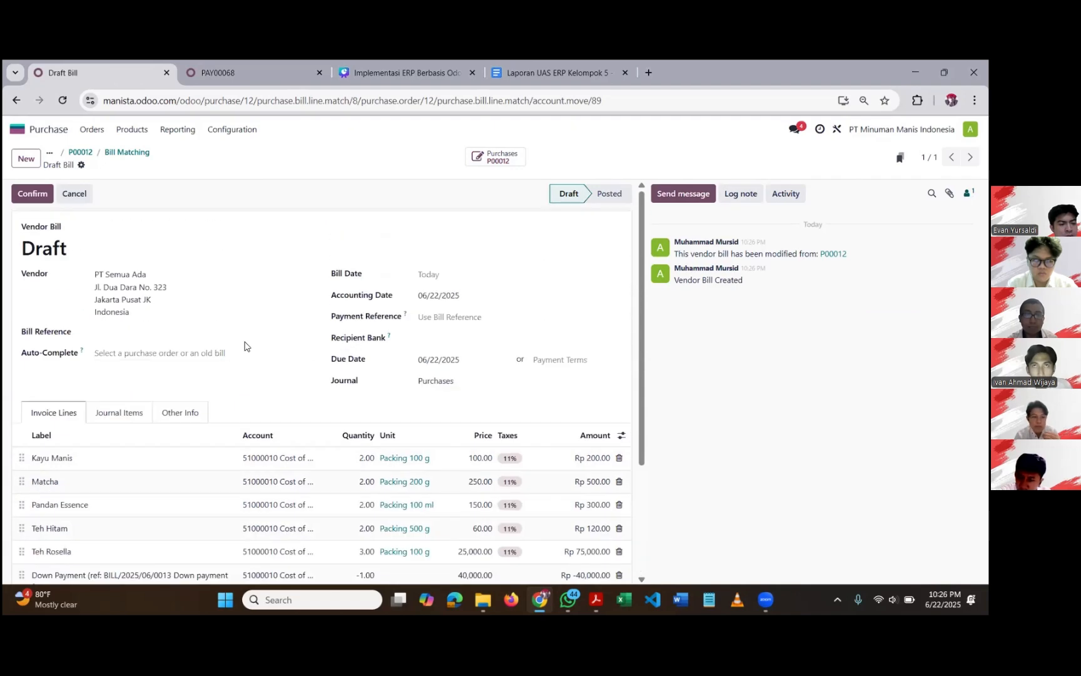
Step: Confirm the final vendor bill, settle it with a validated payment from the Cash journal and return to the app overview
left_click(31, 194)
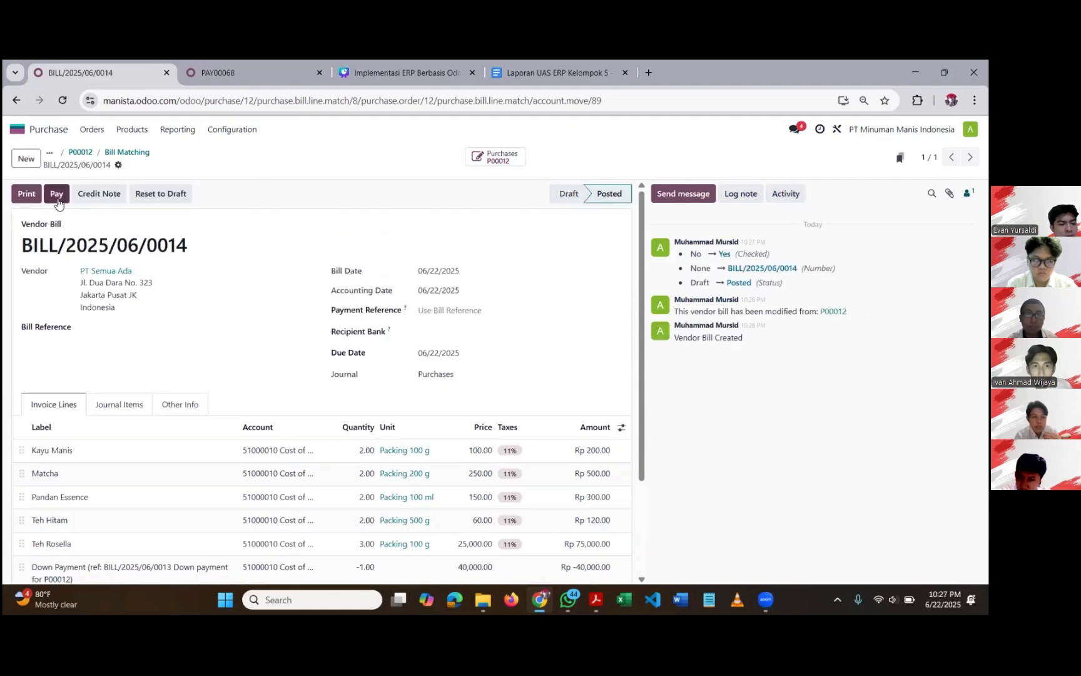
left_click(57, 195)
left_click(439, 319)
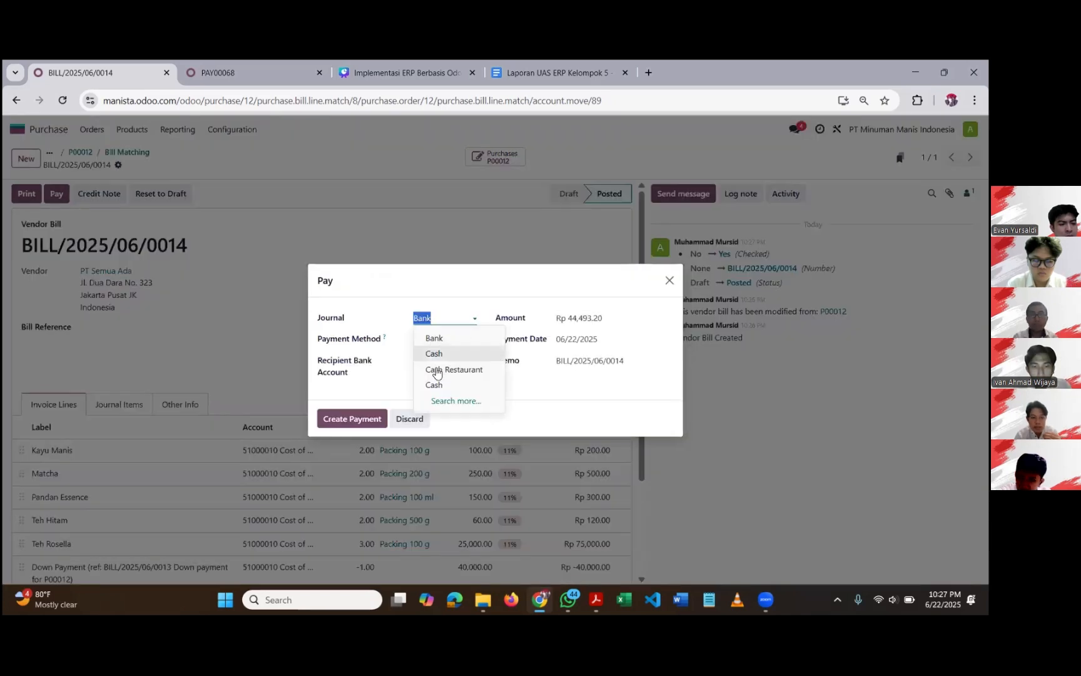
left_click(436, 354)
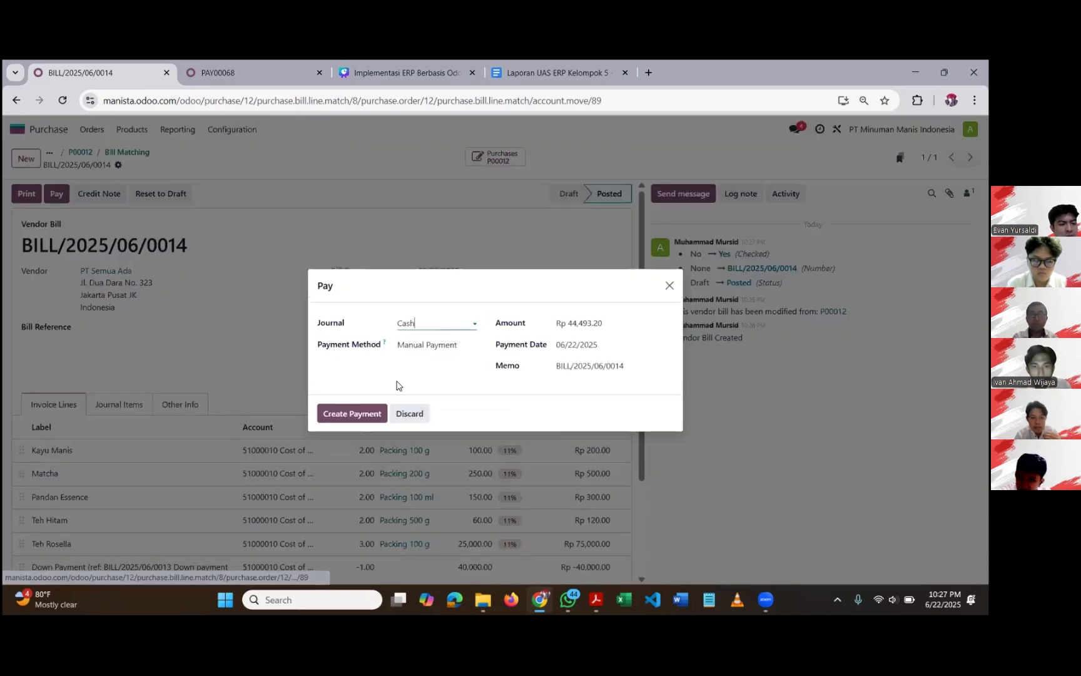
left_click(352, 414)
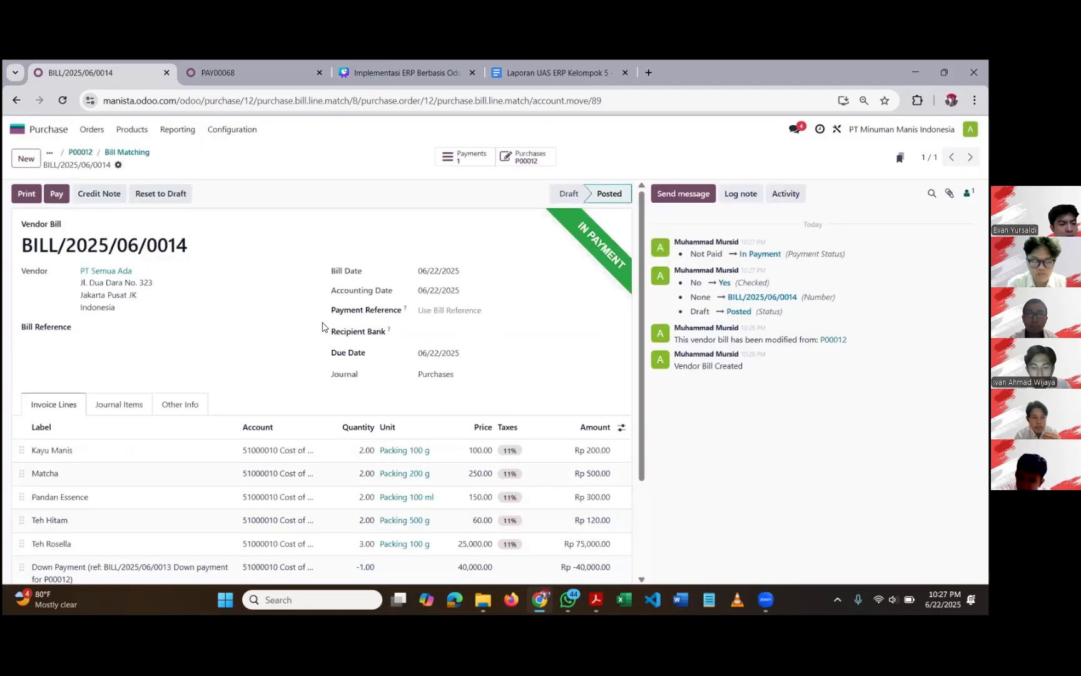
left_click(462, 159)
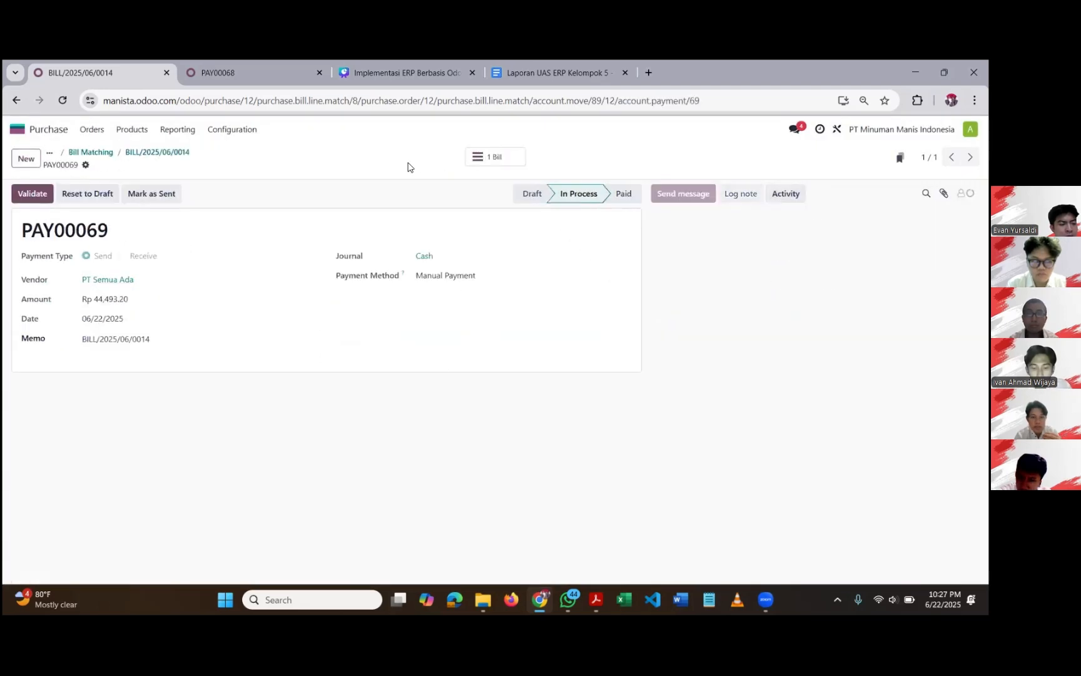
left_click(32, 194)
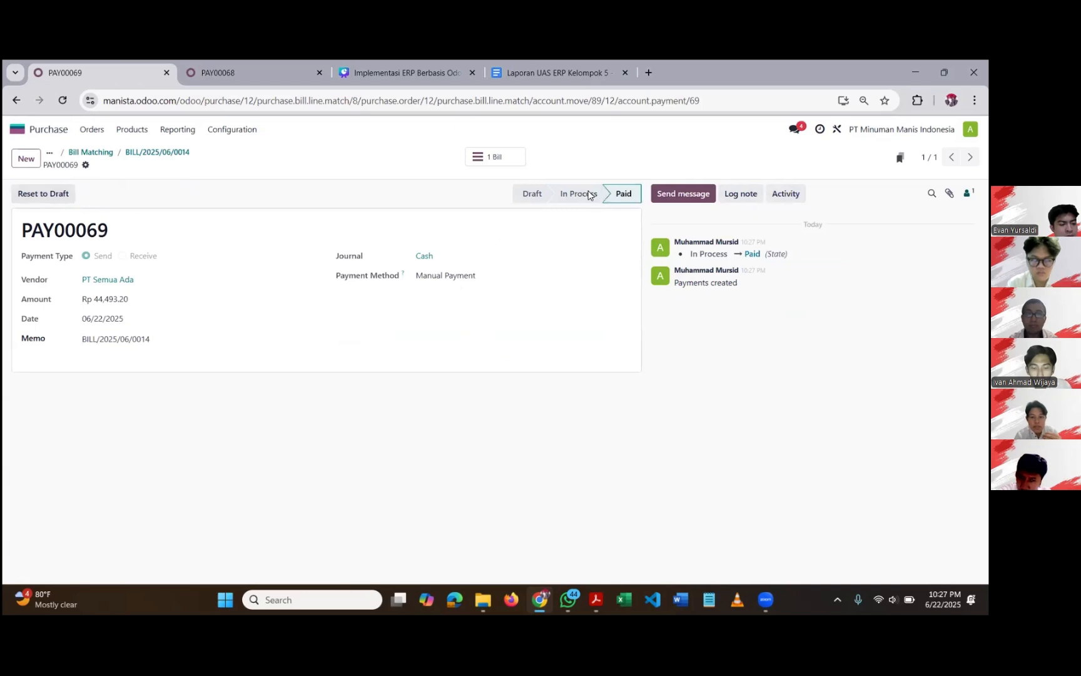
left_click(54, 131)
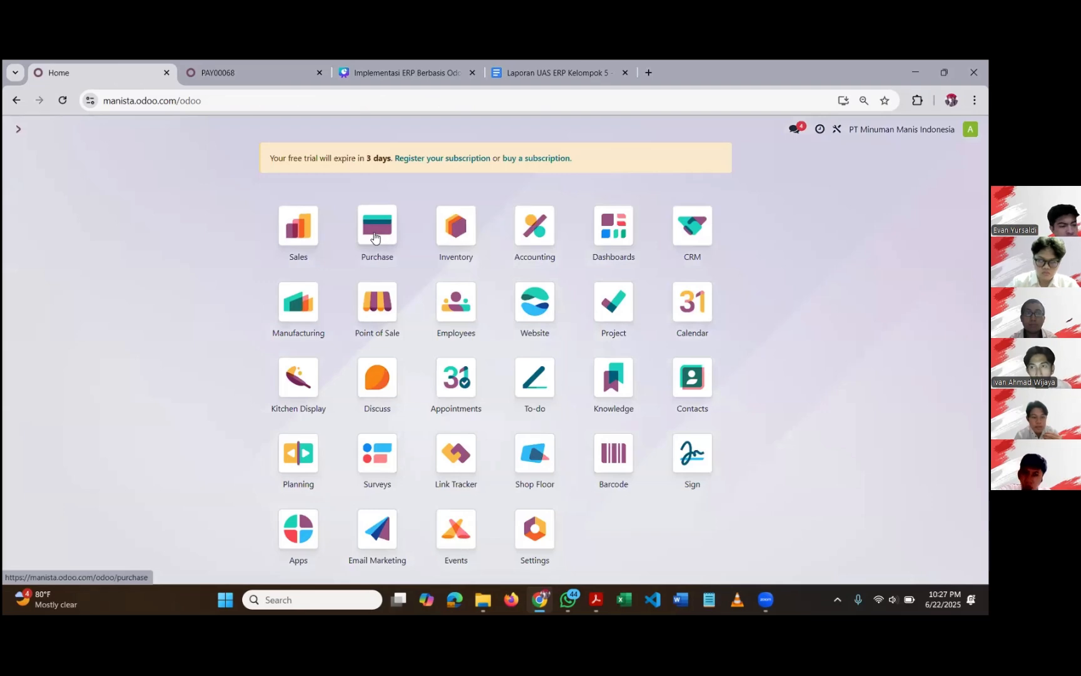
Step: Check the billing status in the list of purchase orders and return to the app overview
left_click(377, 226)
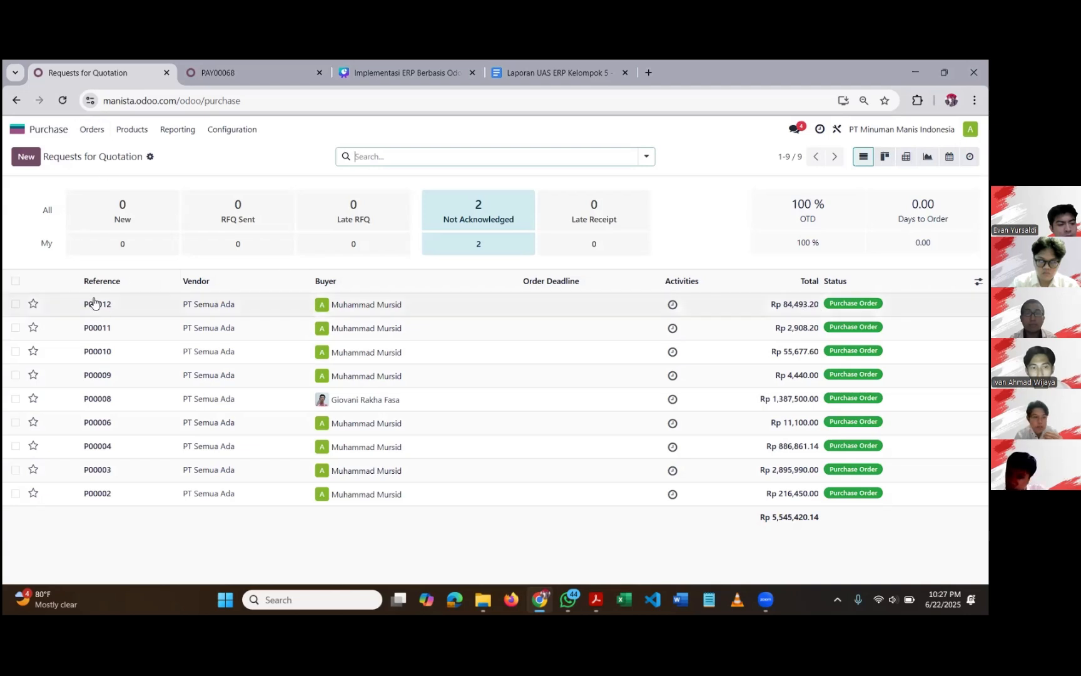
left_click(97, 131)
left_click(115, 168)
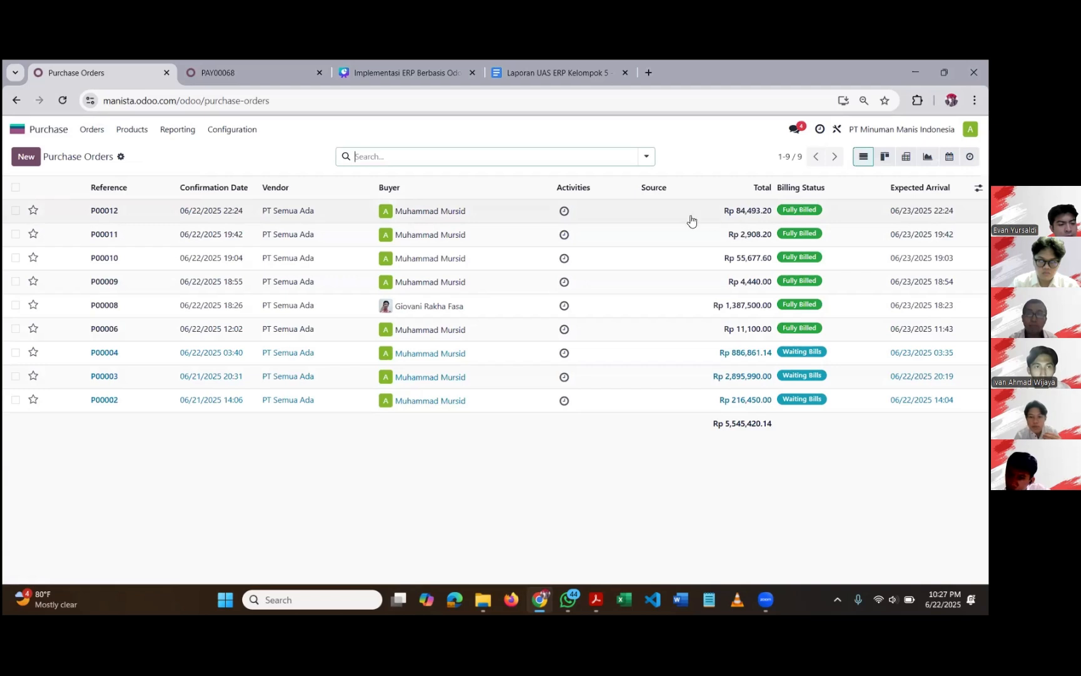
left_click(29, 128)
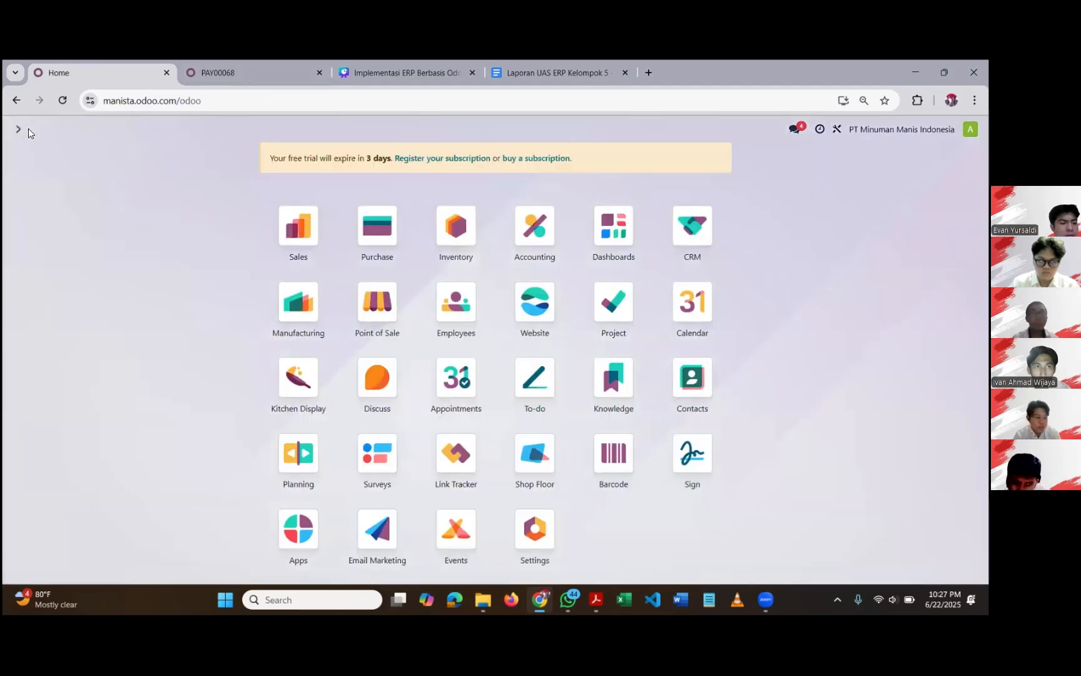
Step: Examine the Brown Sugar Milk Tea components in Manufacturing's bills of materials and go back to the list
left_click(301, 311)
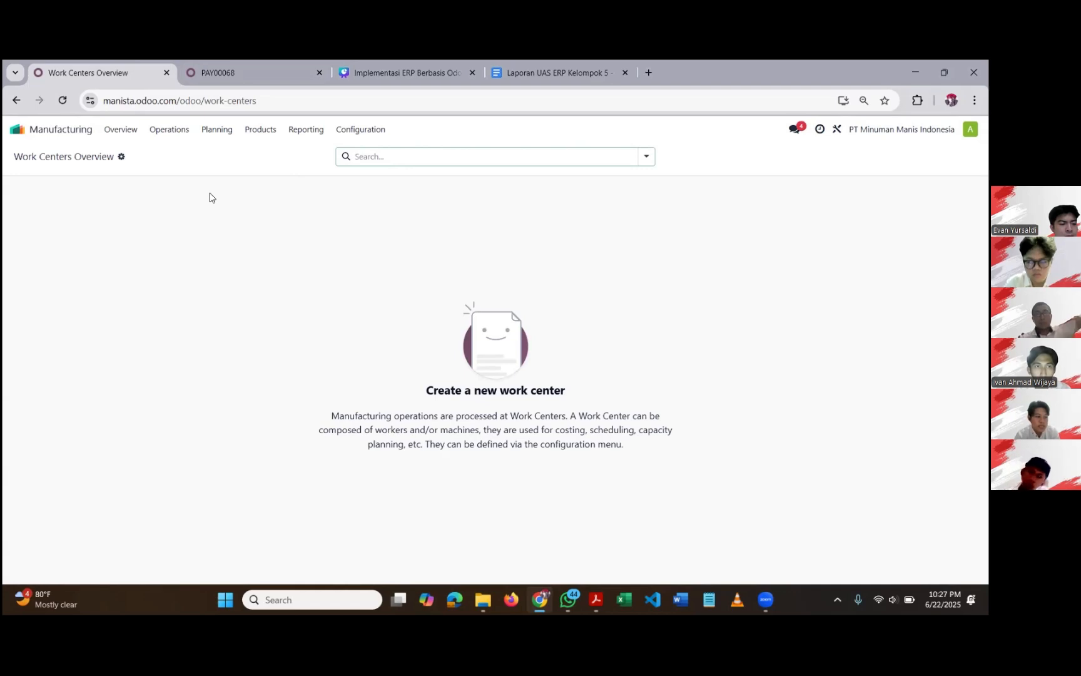
left_click(213, 130)
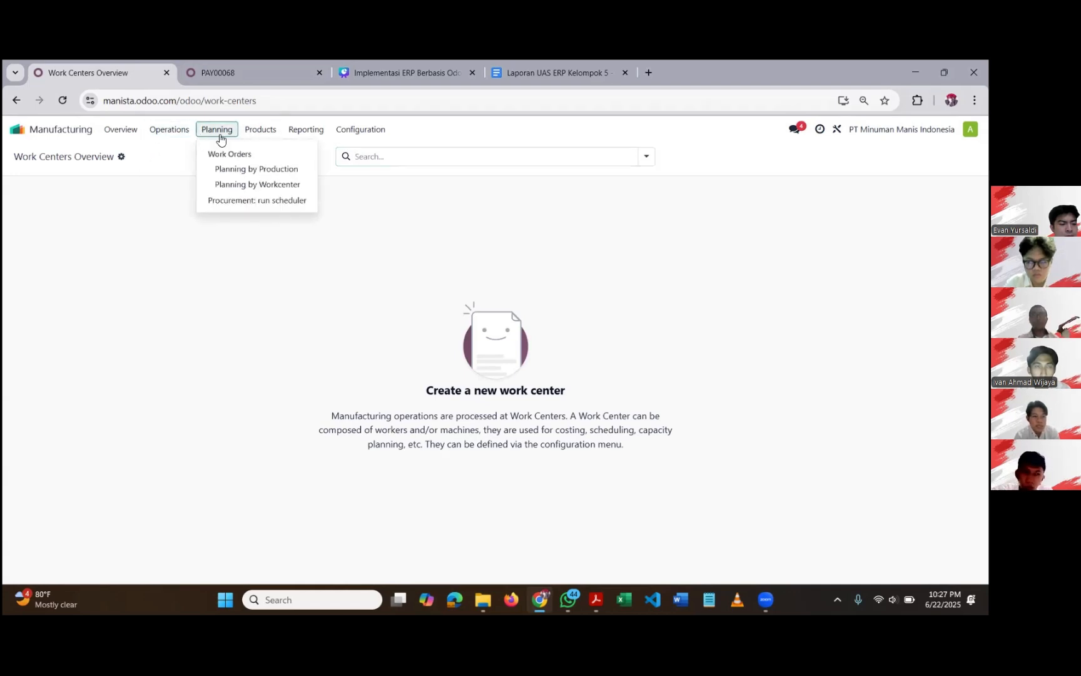
left_click(260, 129)
left_click(283, 183)
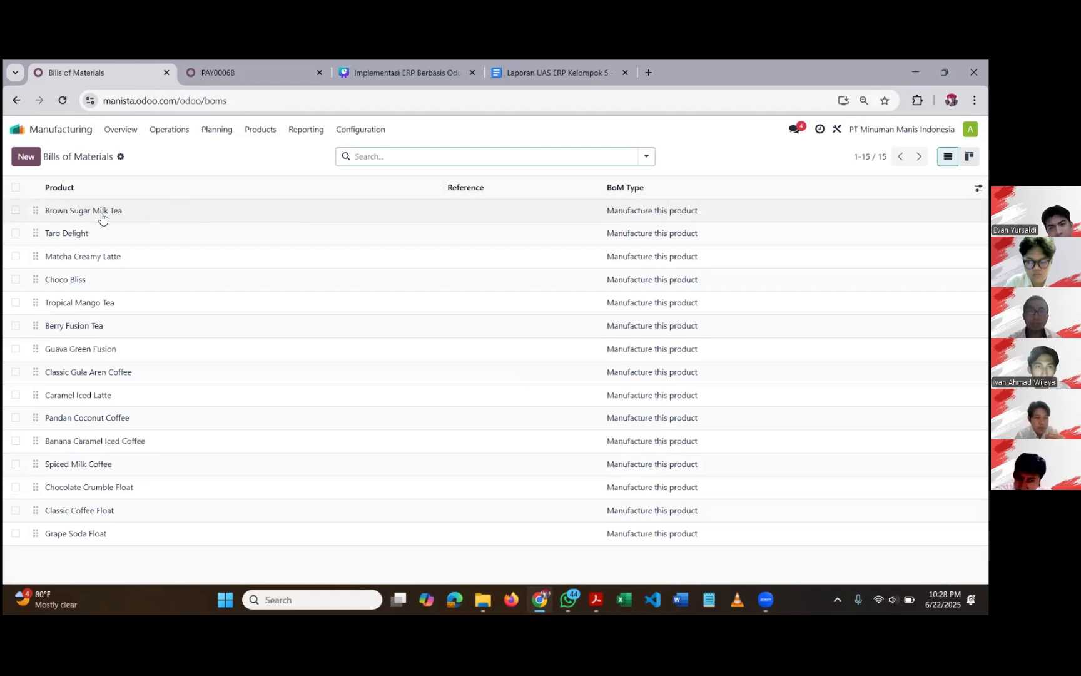
left_click(133, 213)
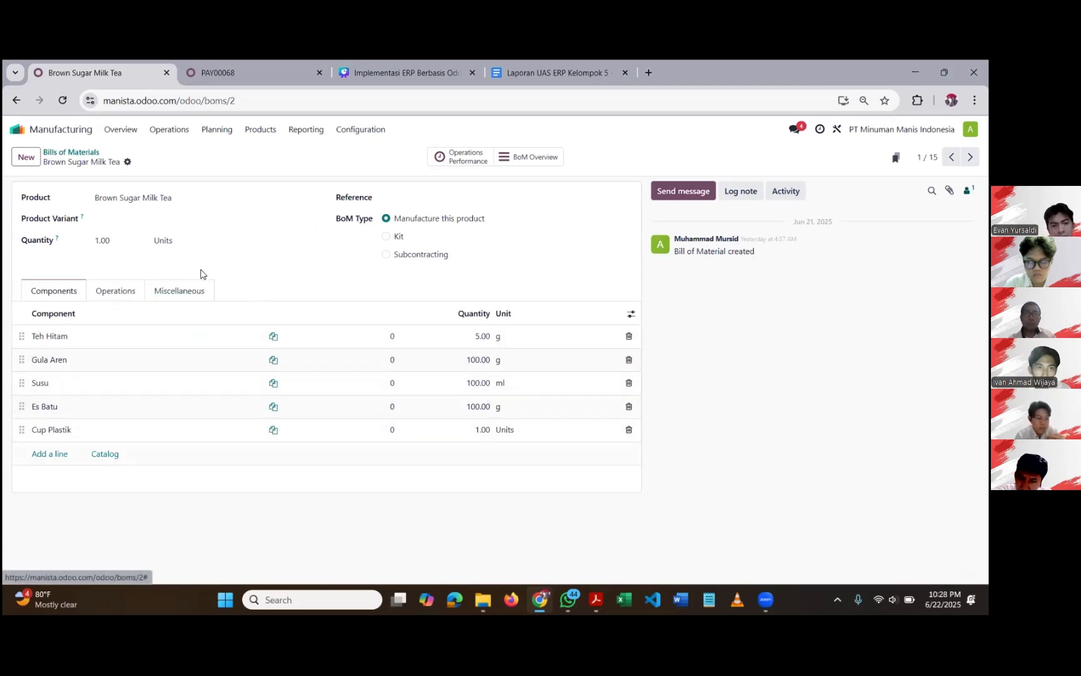
left_click(261, 130)
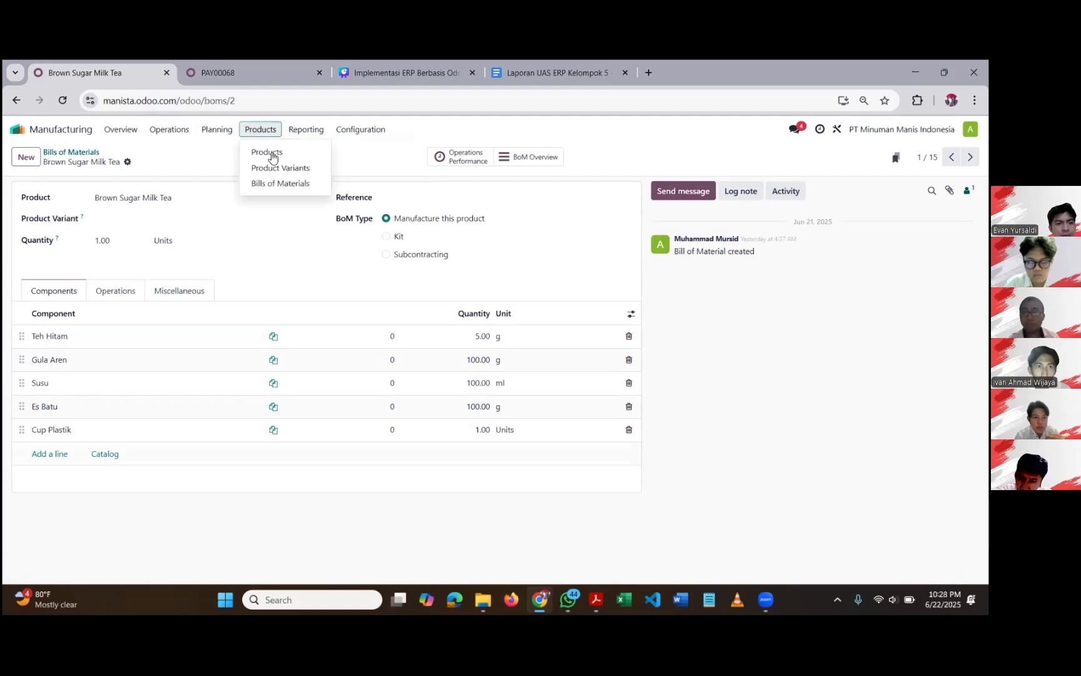
left_click(275, 181)
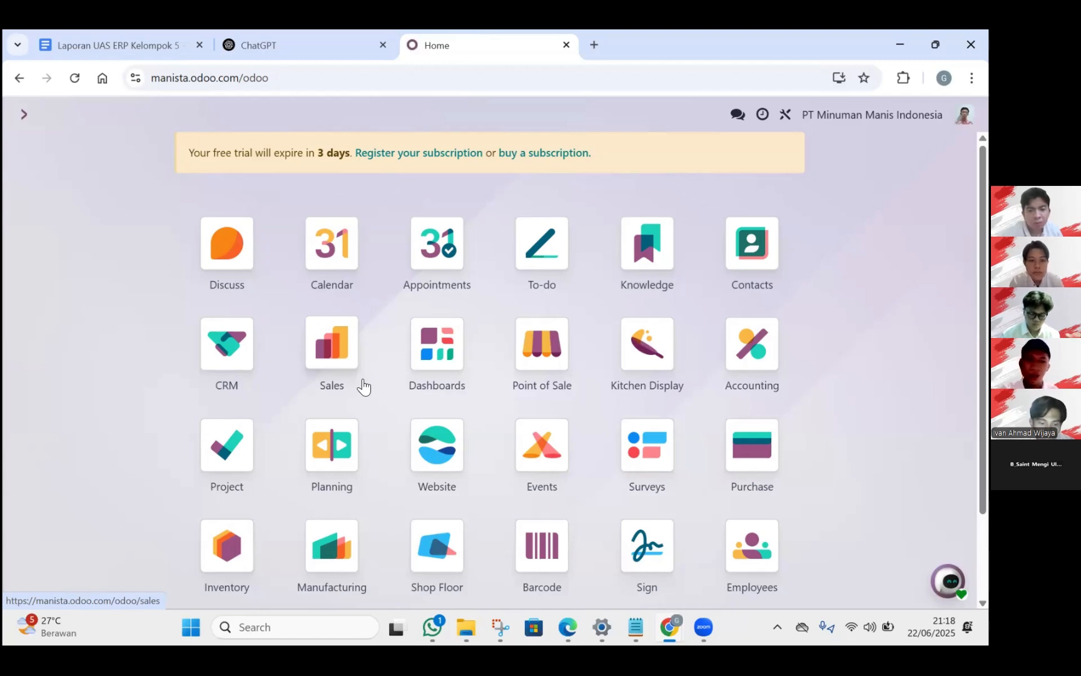
Step: Create a new sales quotation and select the first suggested customer from Jakarta
left_click(363, 387)
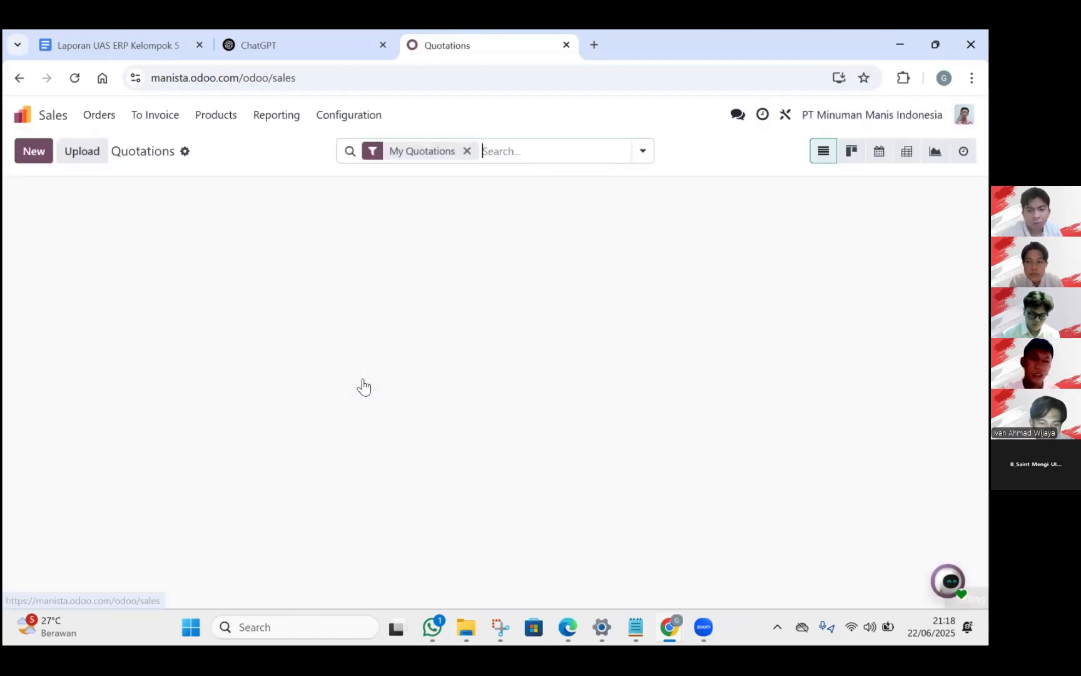
left_click(25, 160)
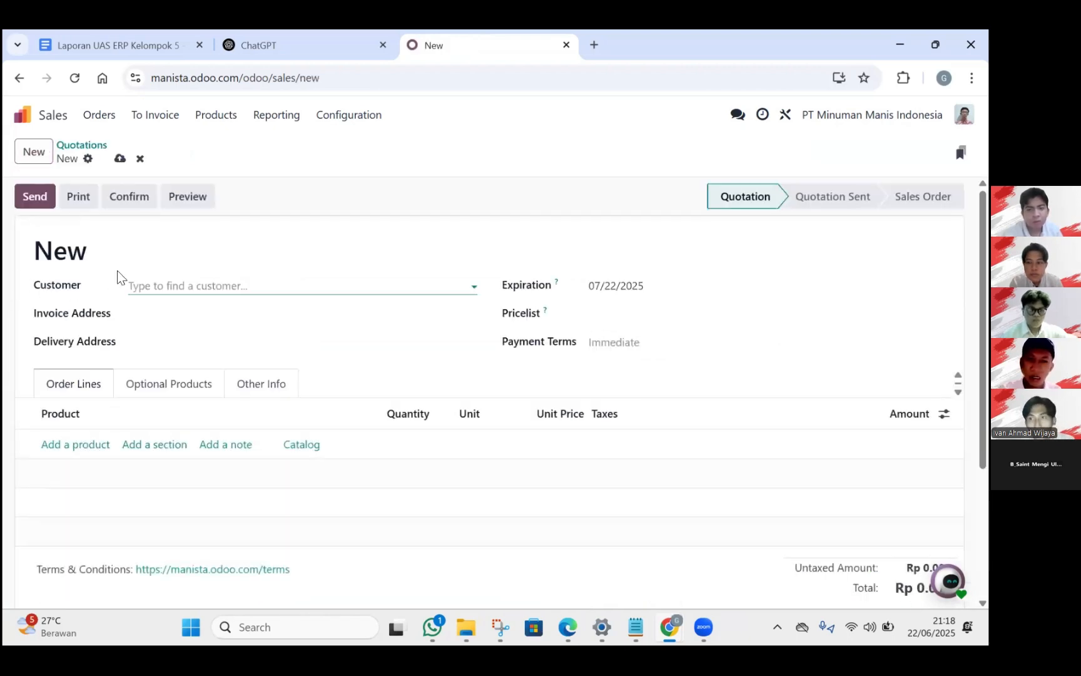
left_click(475, 293)
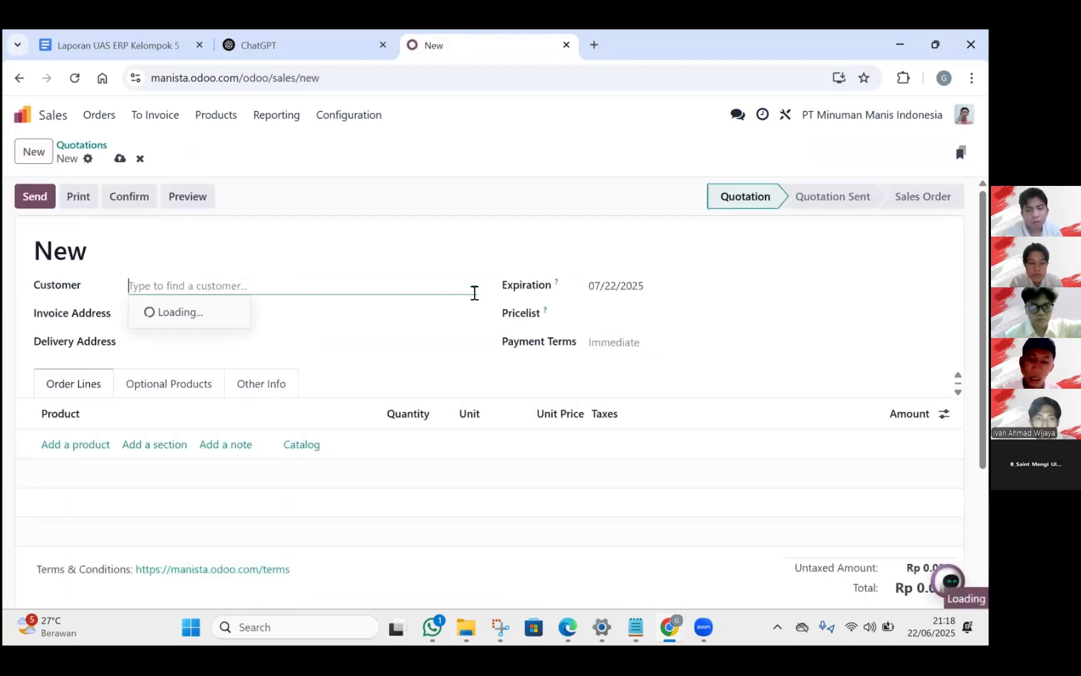
left_click(237, 312)
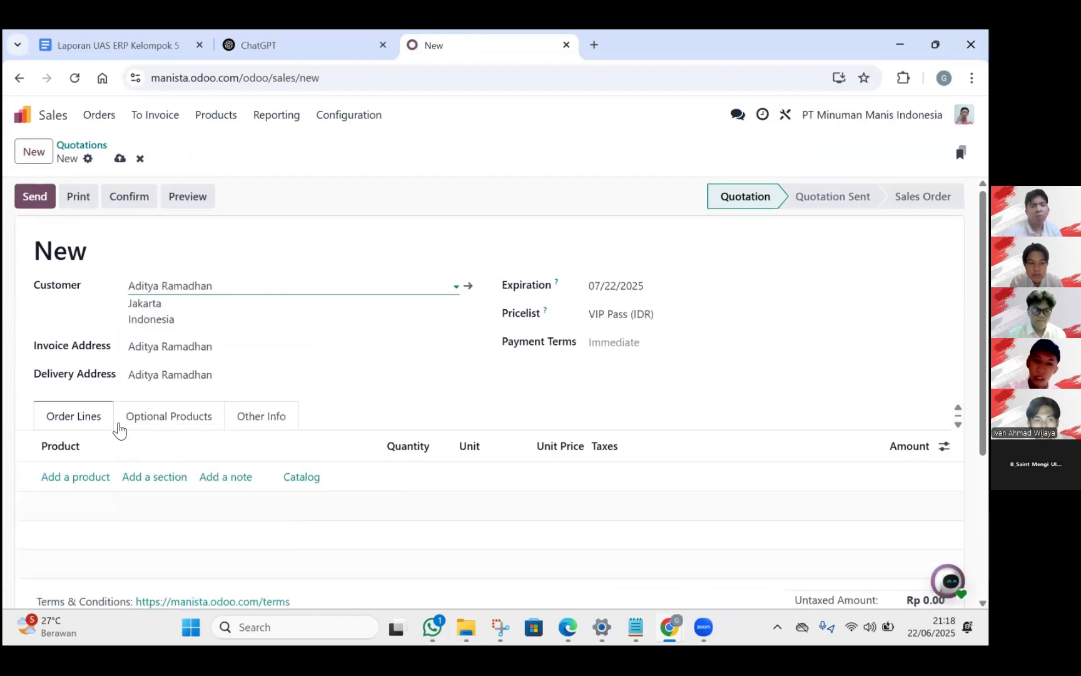
Step: Add one unit of Choco Bliss to the quotation's order lines and confirm it as a sales order
scroll(81, 463, "down", 1)
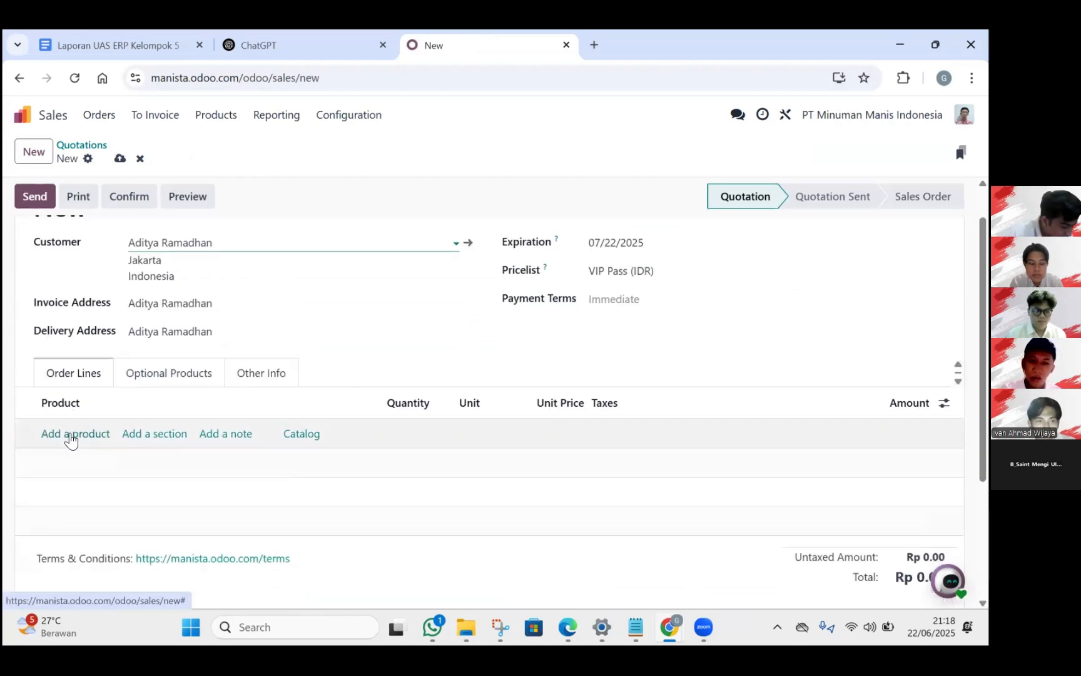
left_click(71, 441)
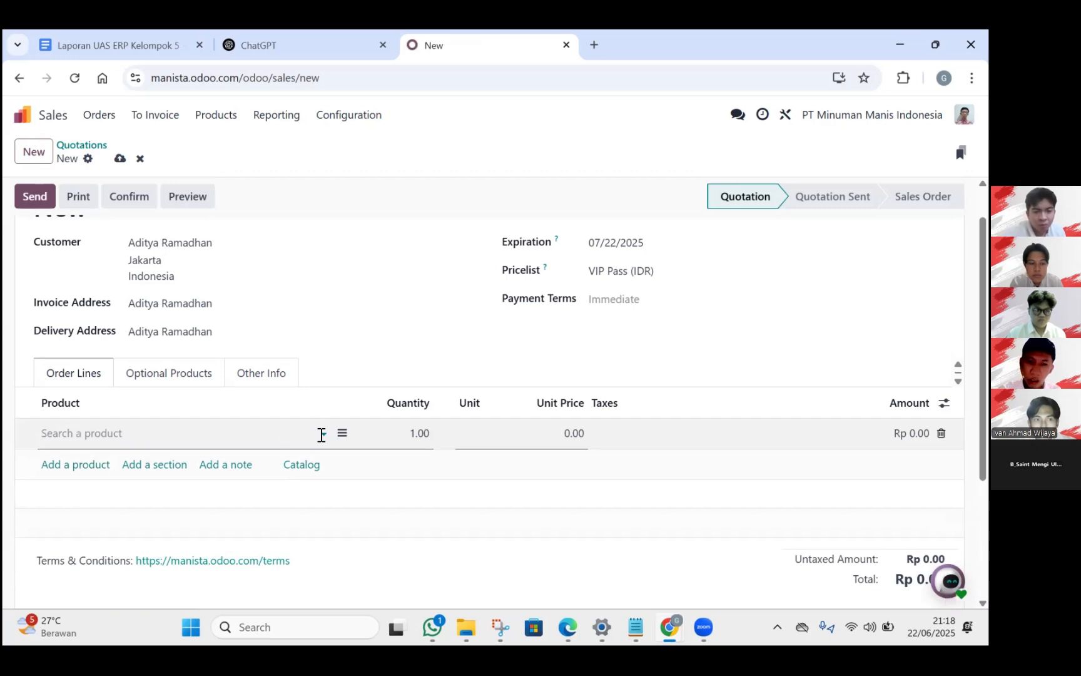
left_click(122, 325)
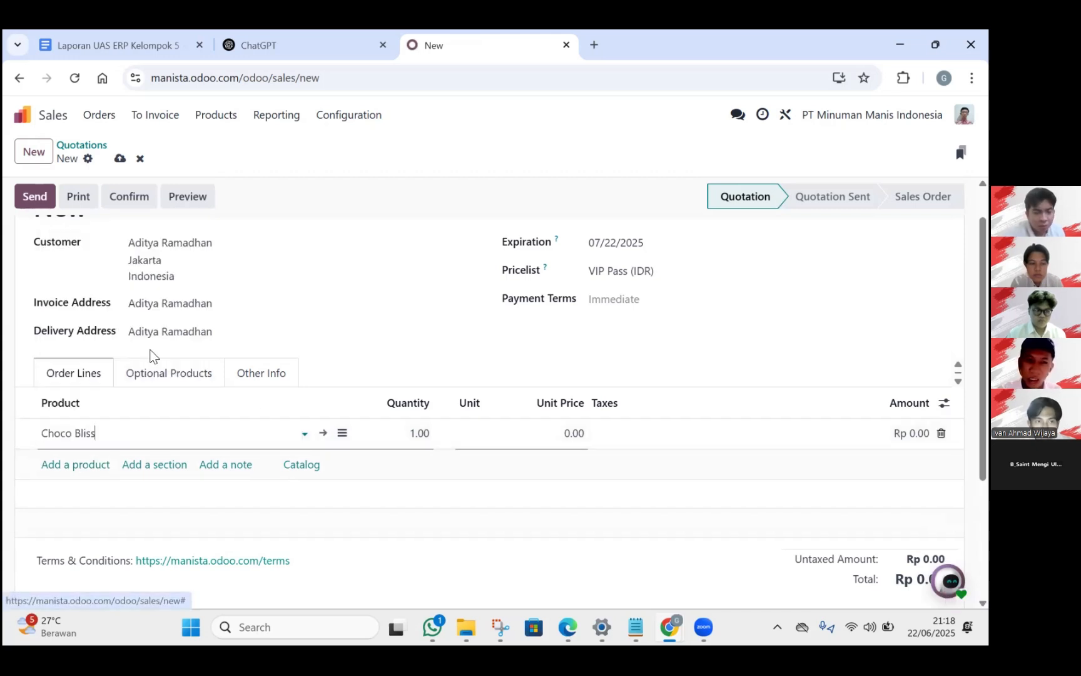
scroll(259, 411, "down", 1)
scroll(259, 411, "up", 2)
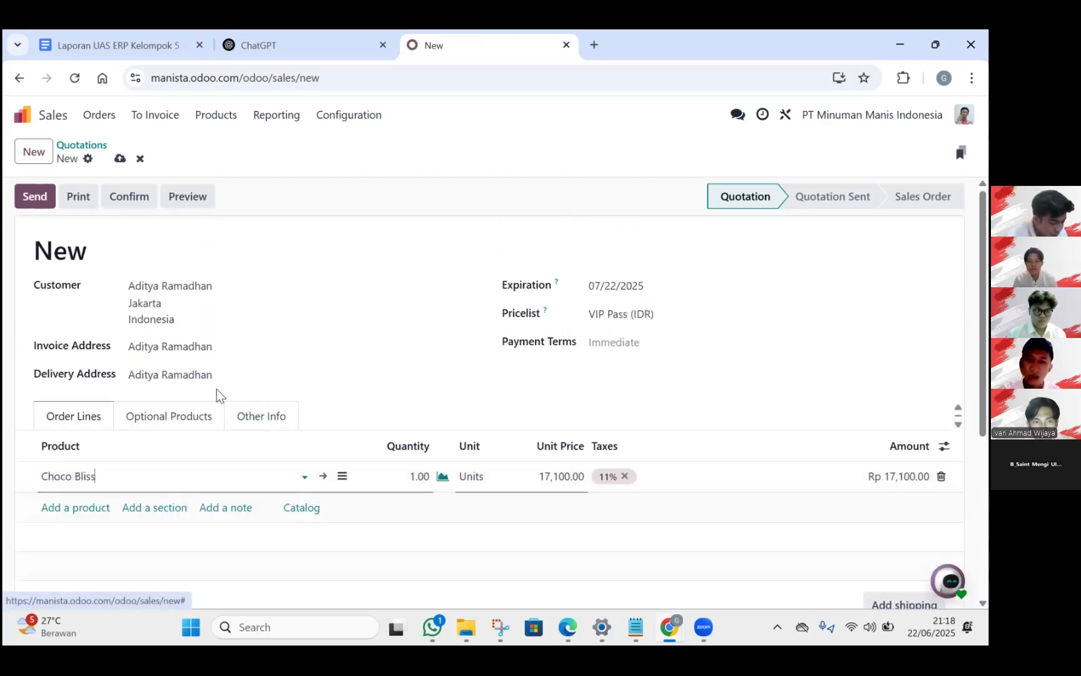
left_click(127, 206)
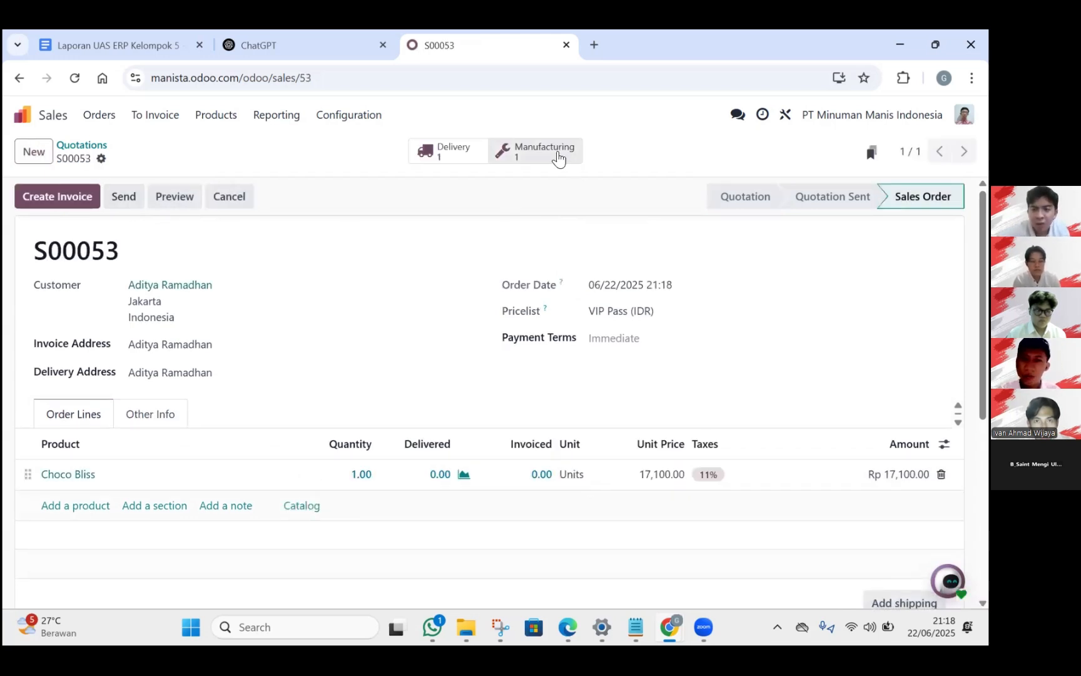
Step: Review the components of the order's Choco Bliss manufacturing order, produce the full quantity and return to the sales order
left_click(559, 159)
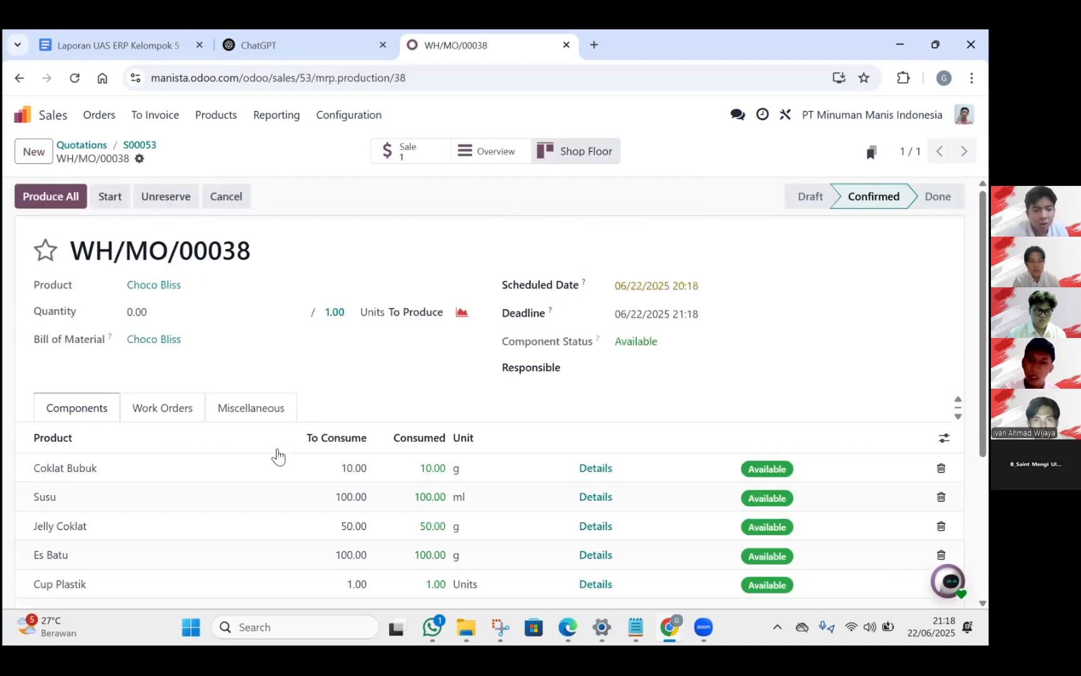
scroll(282, 438, "down", 2)
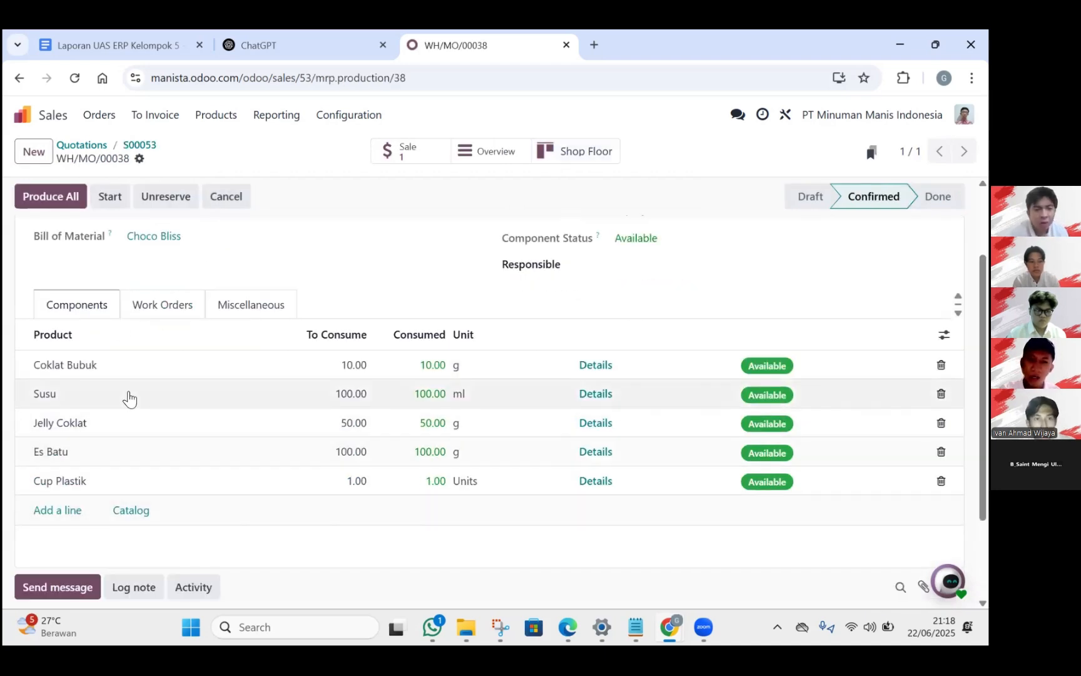
scroll(113, 432, "up", 1)
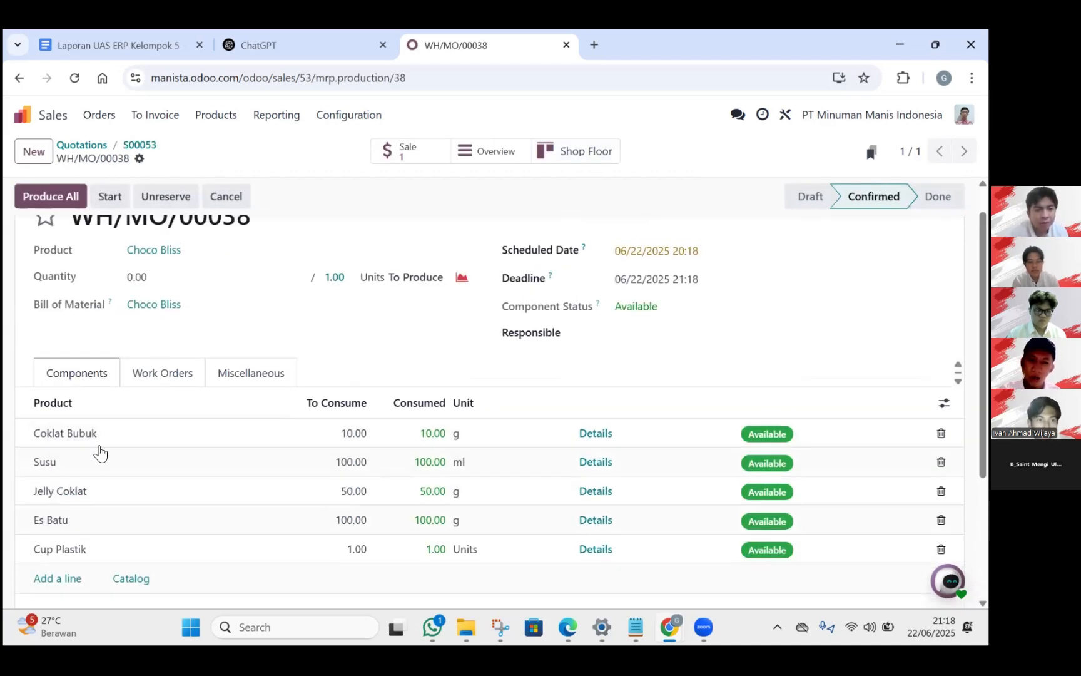
left_click(45, 202)
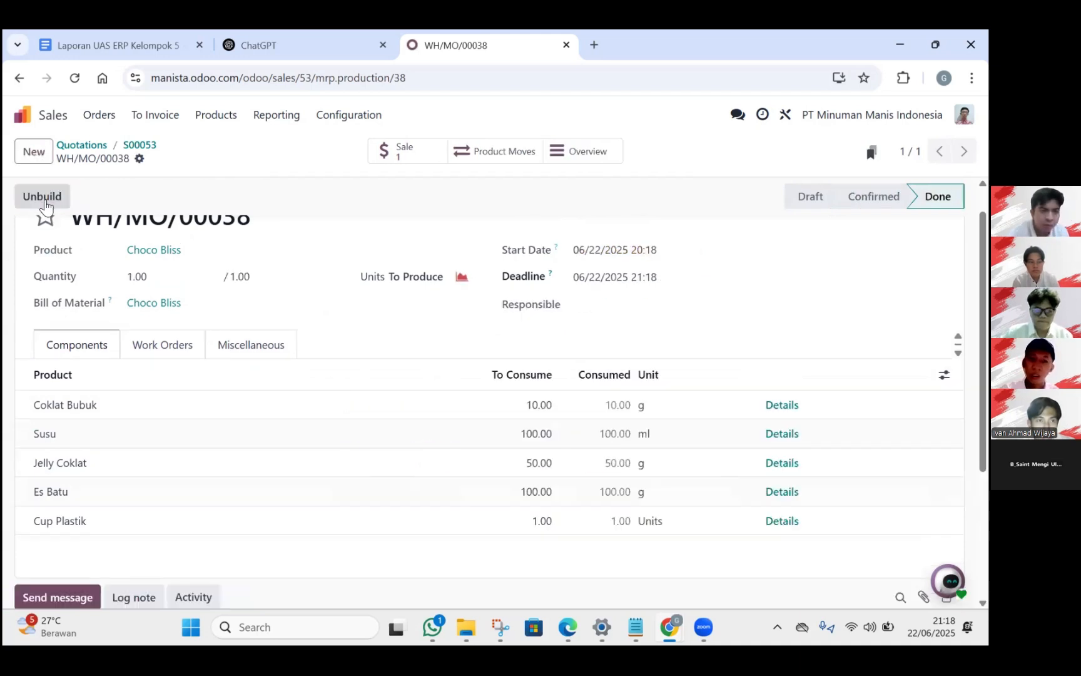
left_click(133, 146)
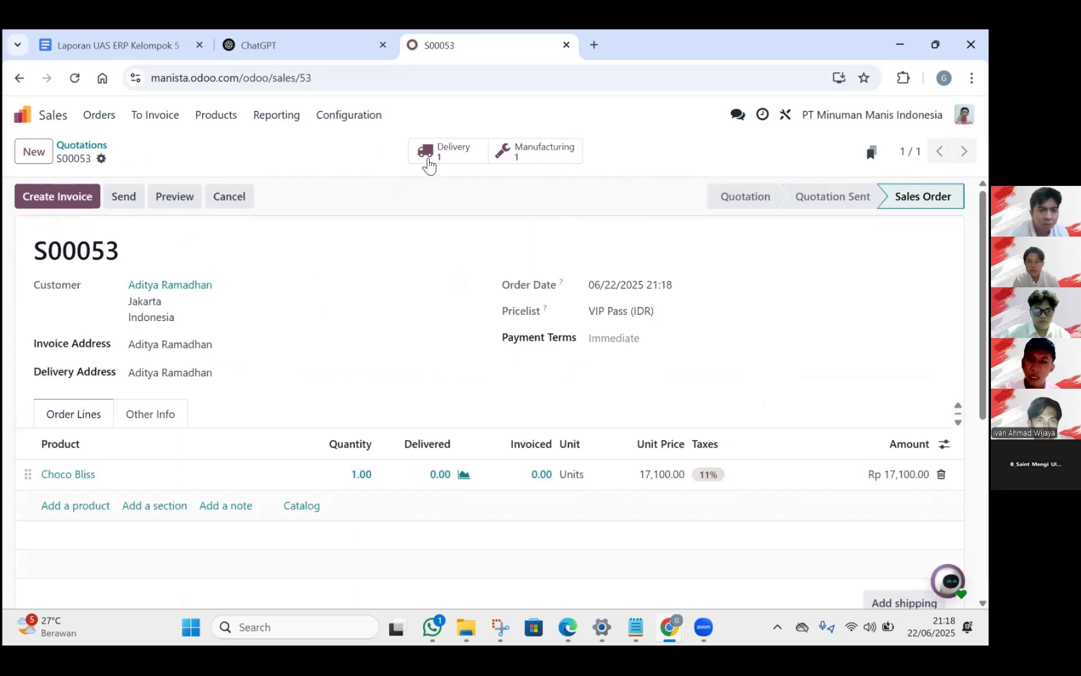
Step: Validate the sales order's delivery of Choco Bliss and return to the order
left_click(428, 162)
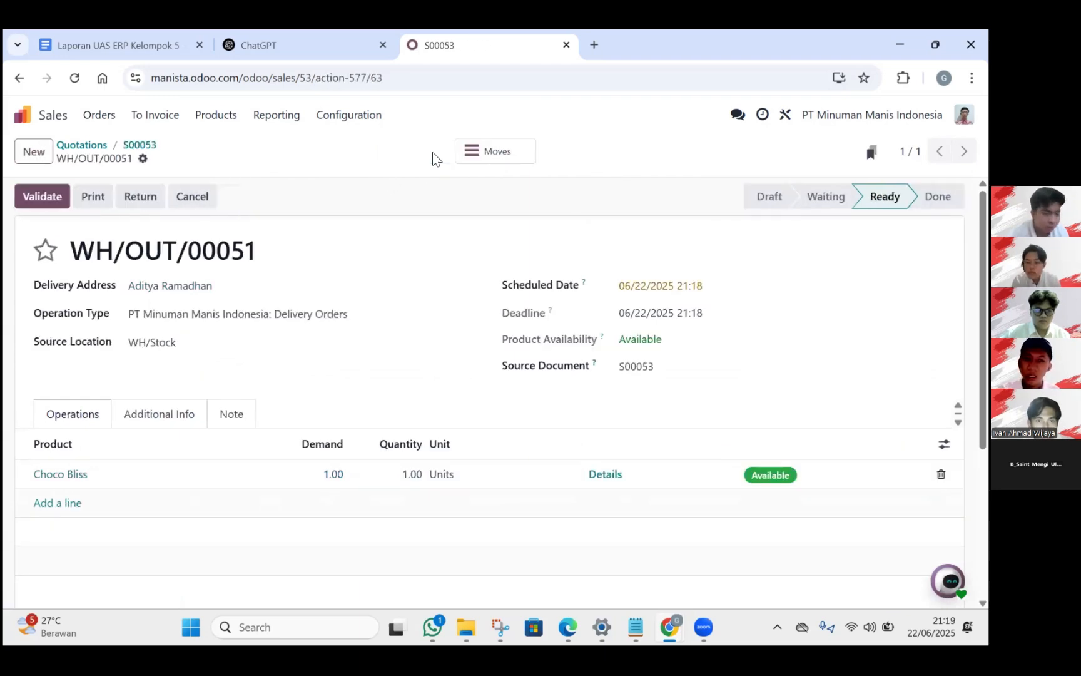
left_click(42, 196)
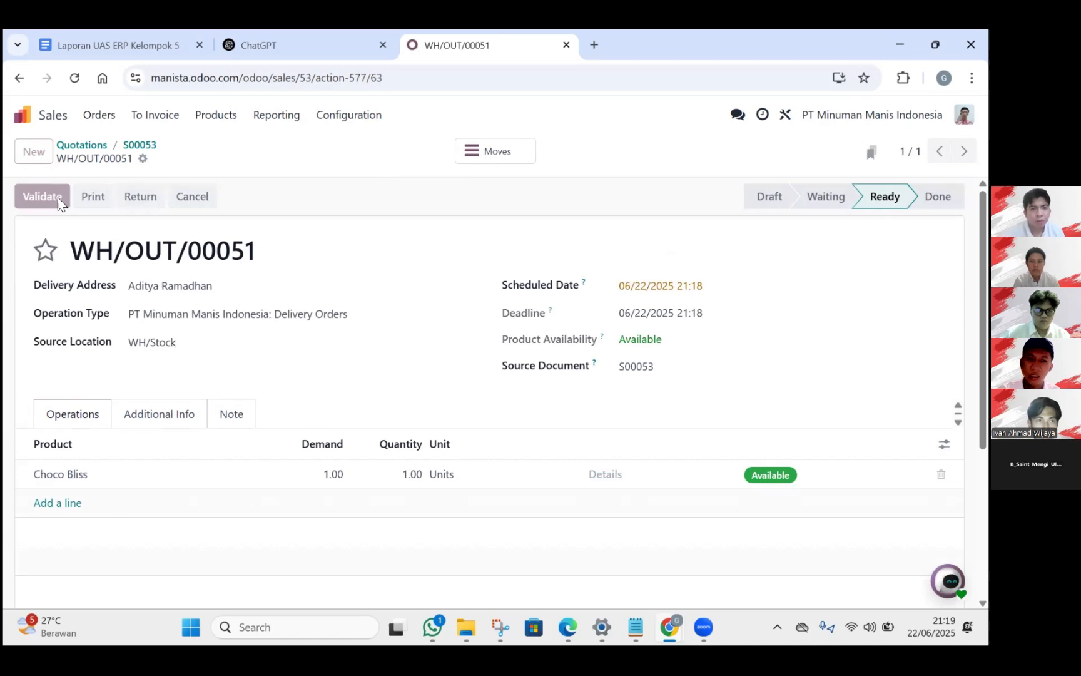
left_click(130, 152)
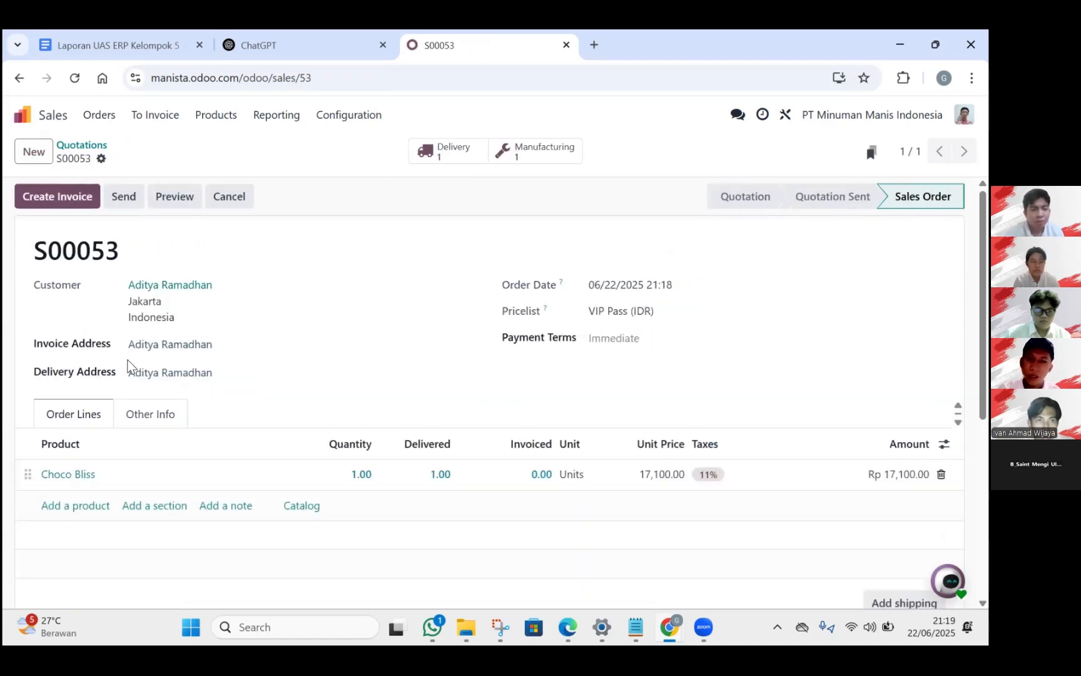
Step: Create a regular invoice draft from the sales order and confirm it
left_click(45, 199)
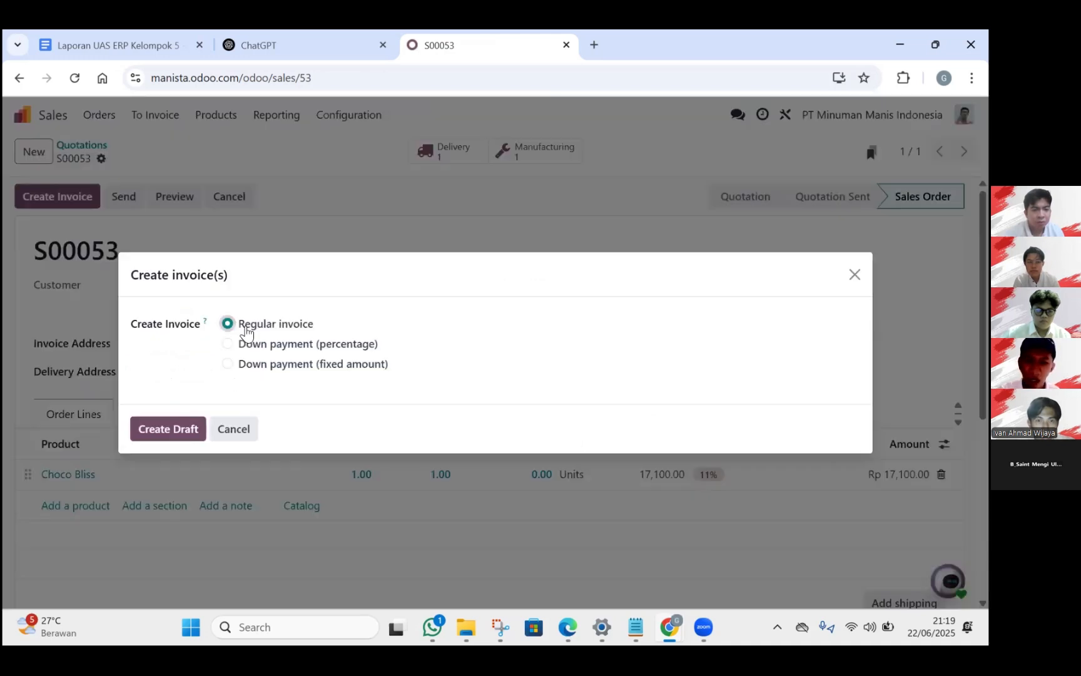
left_click(165, 432)
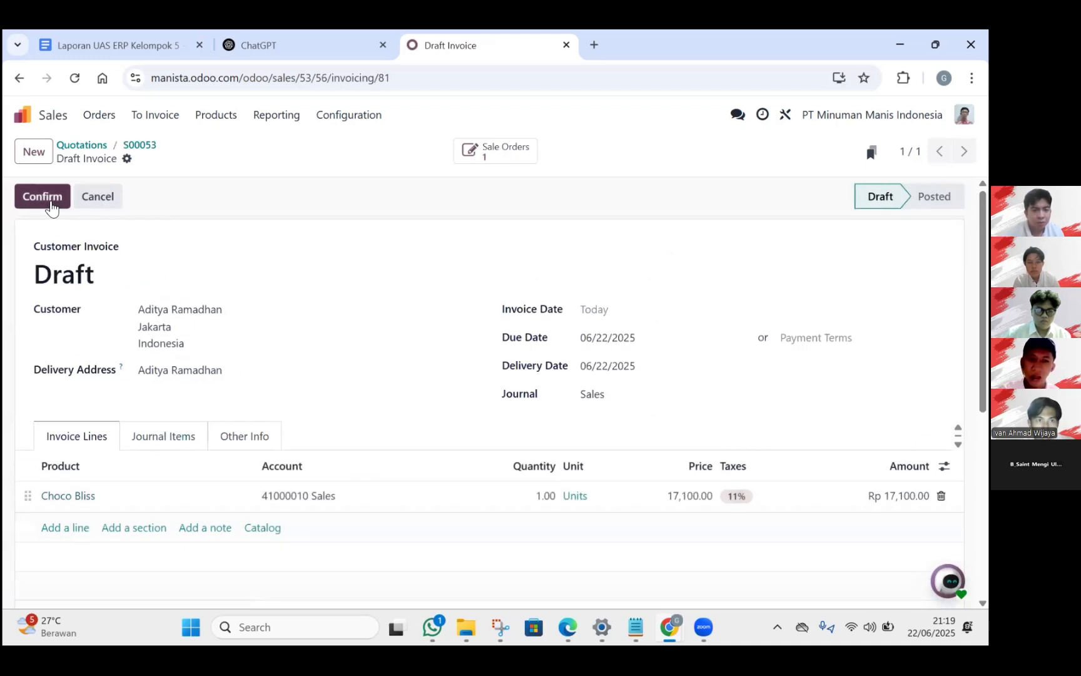
left_click(42, 197)
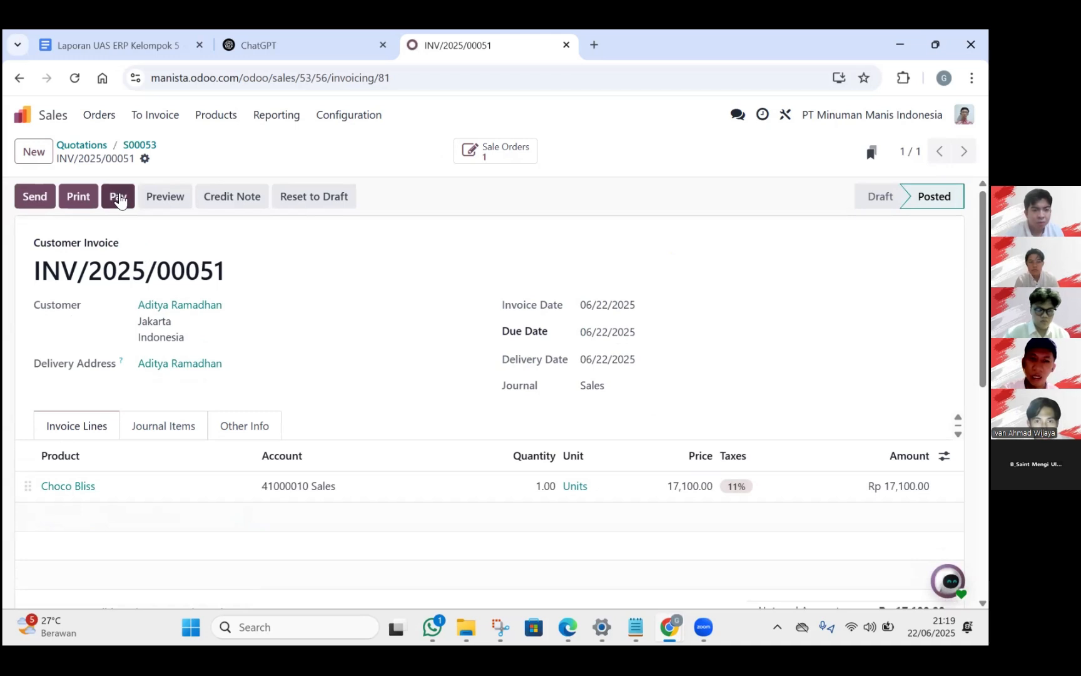
Step: Register the customer invoice's payment through the Cash journal
left_click(118, 197)
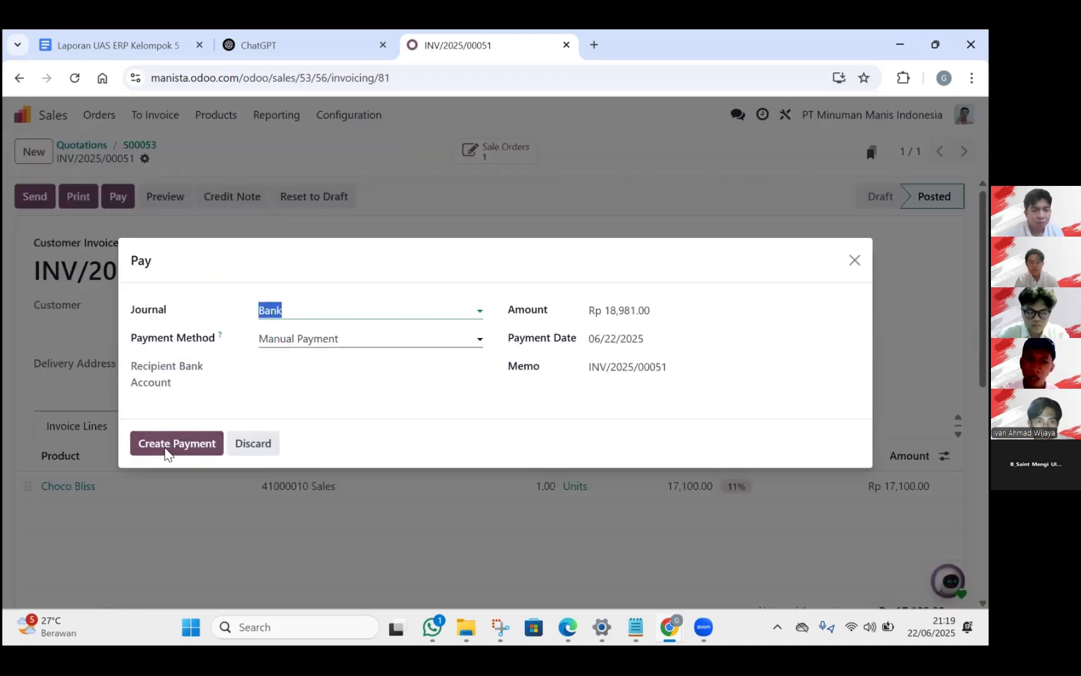
left_click(313, 310)
key("Down")
key("Return")
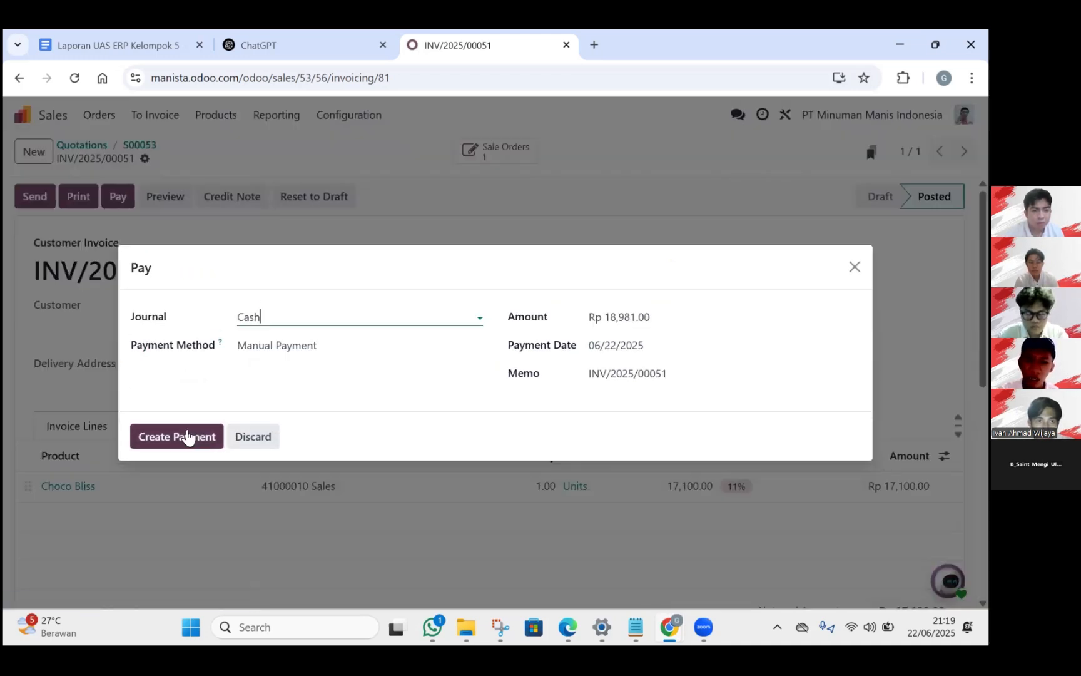
left_click(187, 436)
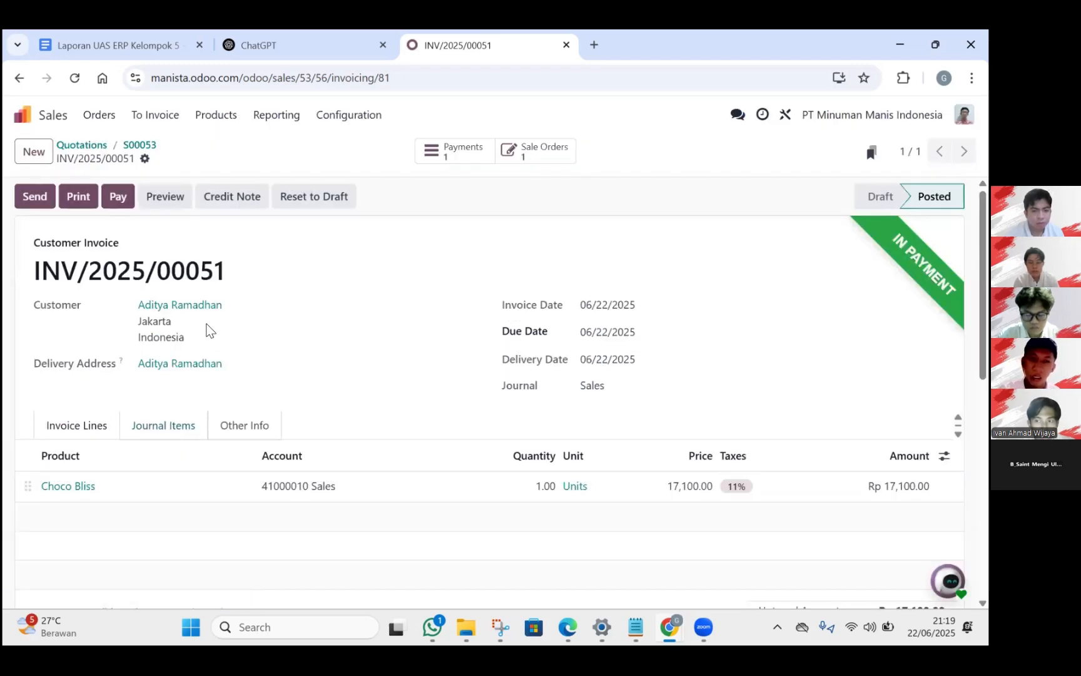
Step: Look over the customer invoice's lines and totals, and open the list of sales orders
scroll(207, 330, "down", 2)
scroll(205, 323, "up", 2)
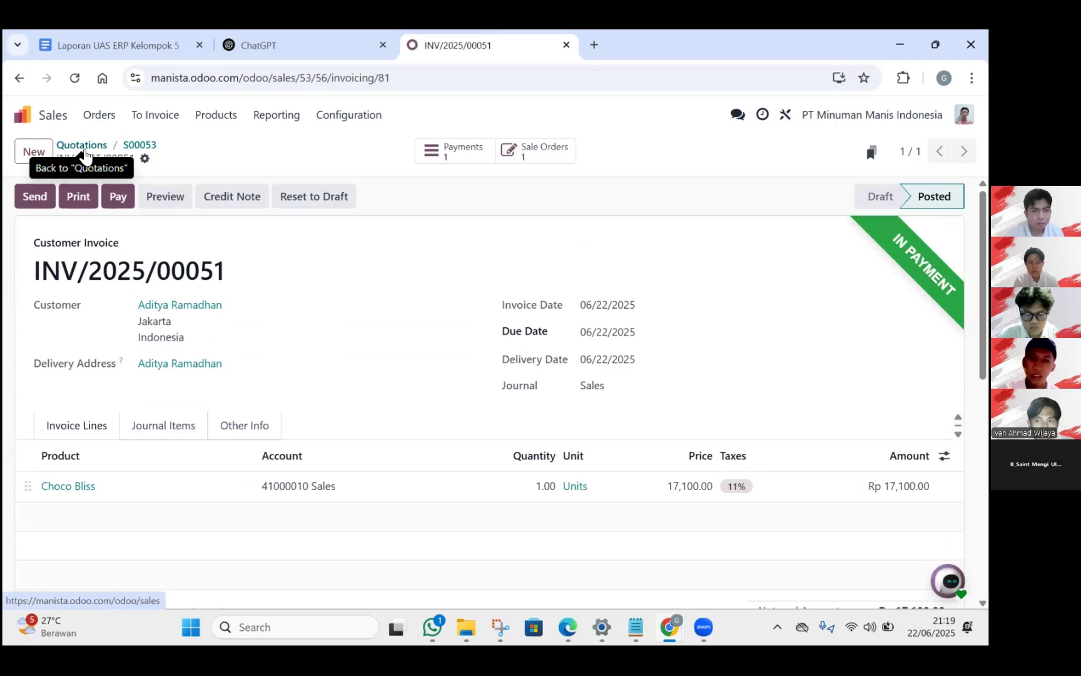
left_click(94, 114)
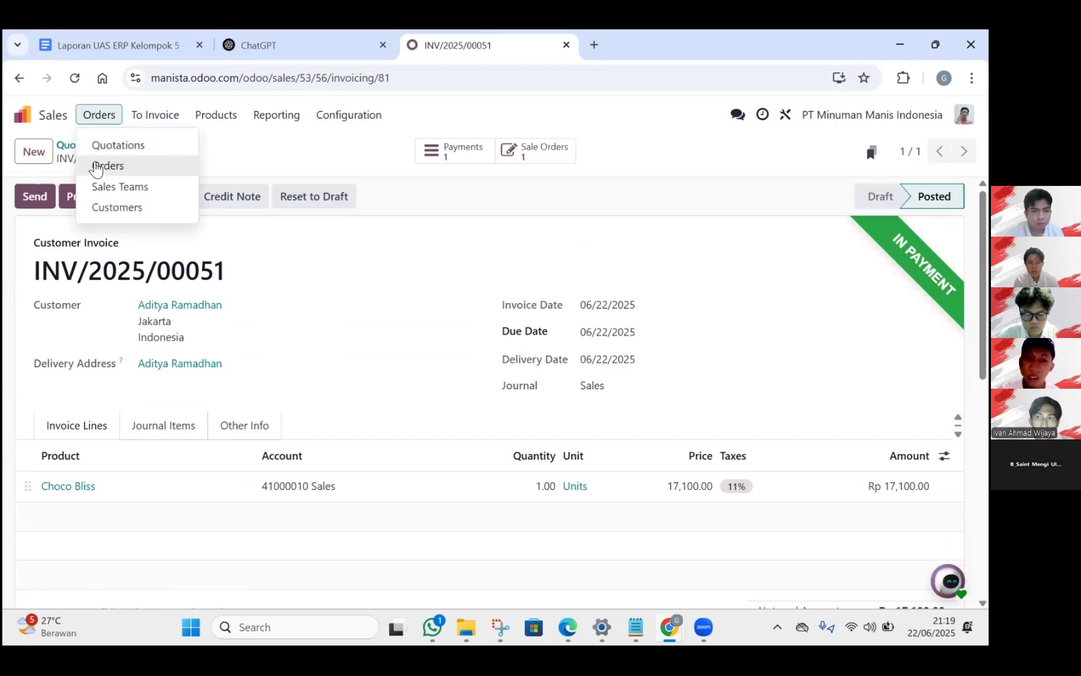
left_click(96, 166)
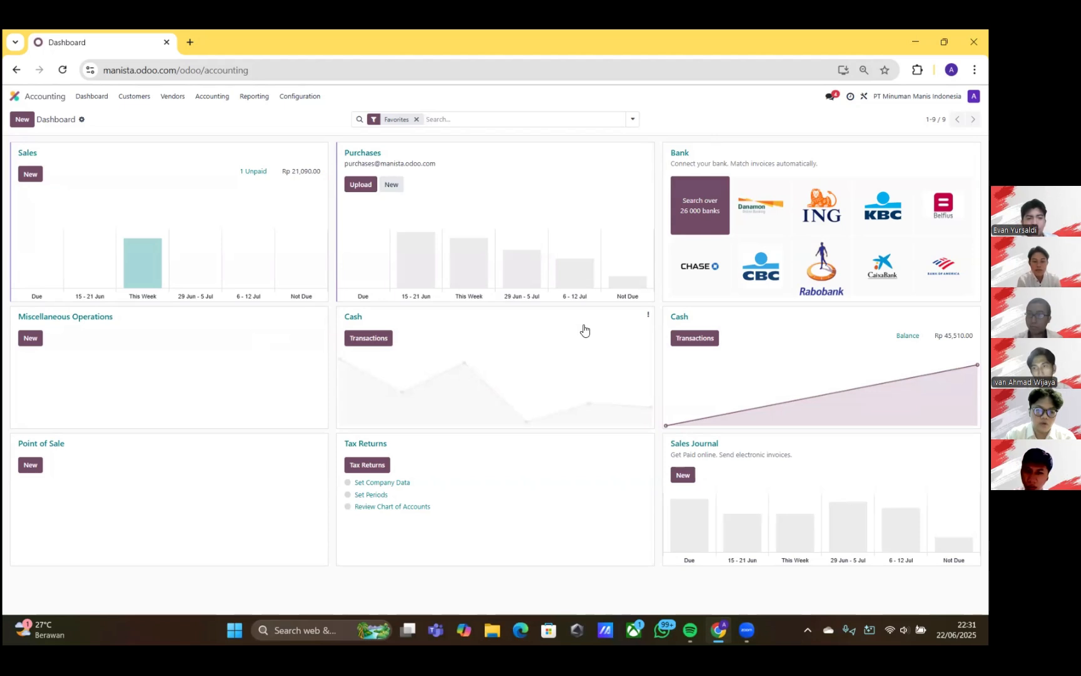
Step: Review the customer invoices list and one Choco Bliss invoice, and look over the customer payments and one paid entry
left_click(133, 98)
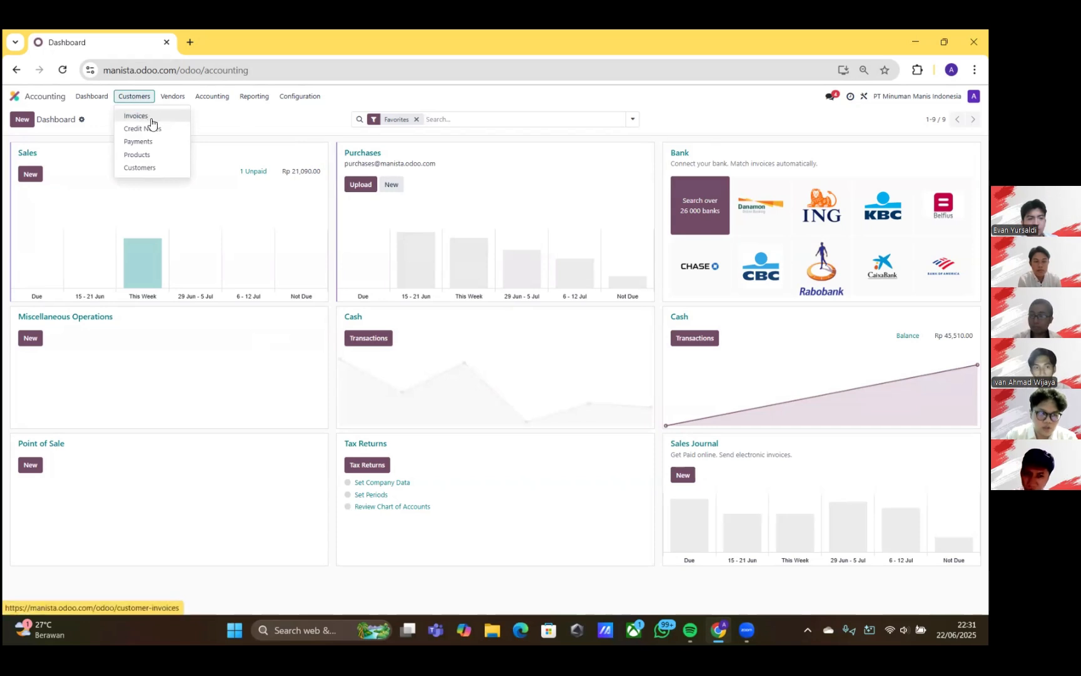
left_click(151, 119)
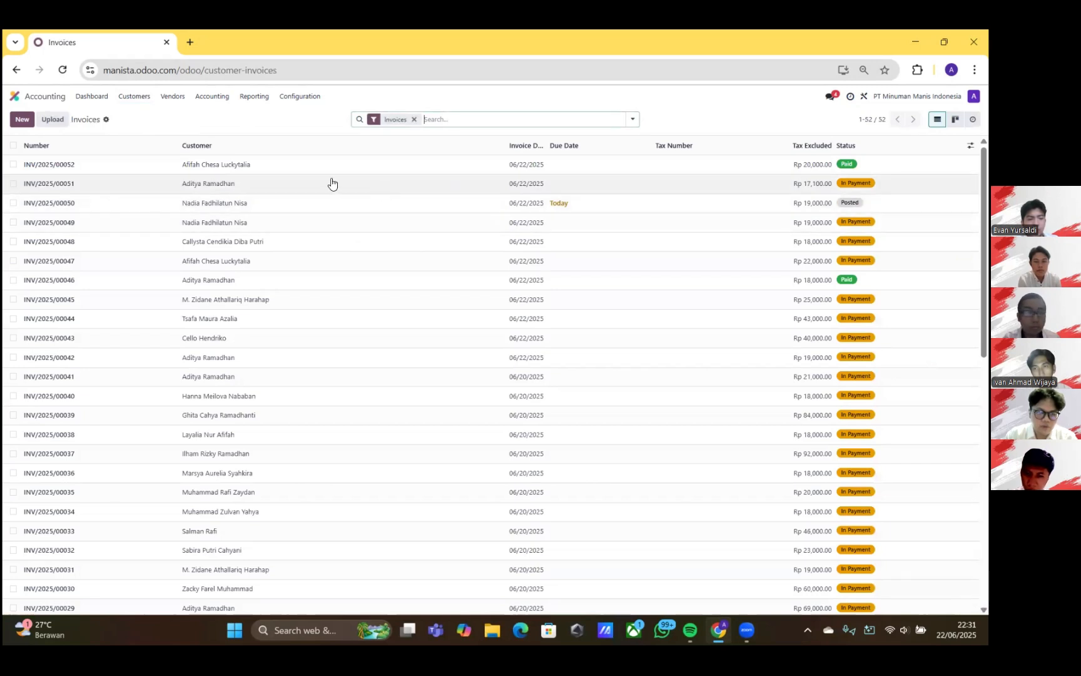
left_click(330, 181)
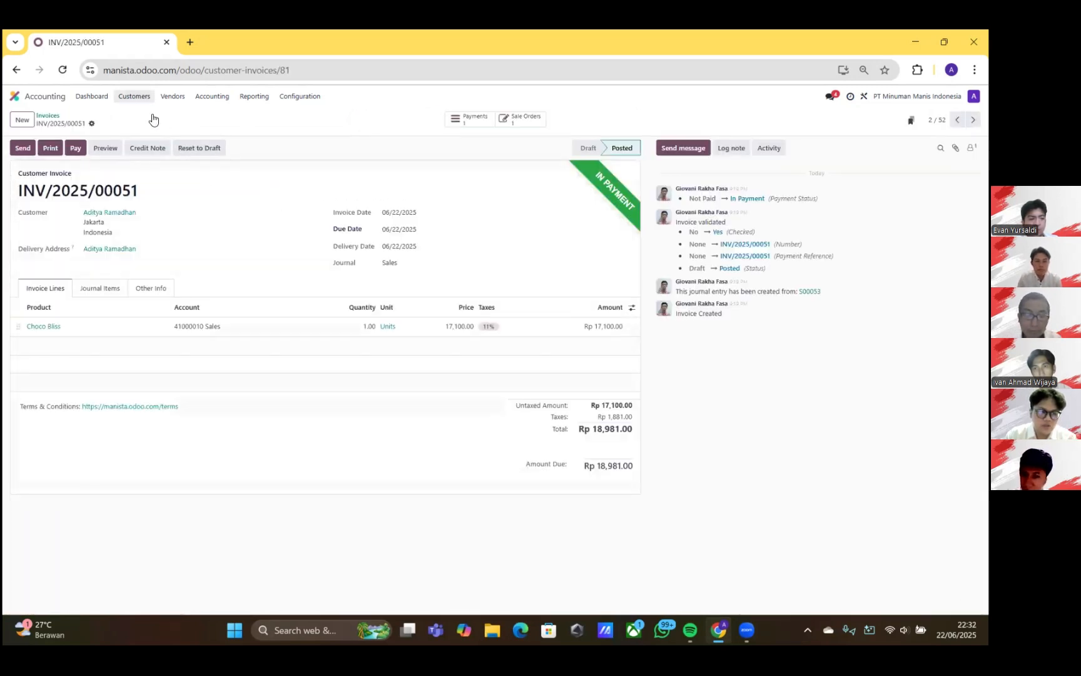
left_click(137, 95)
left_click(150, 143)
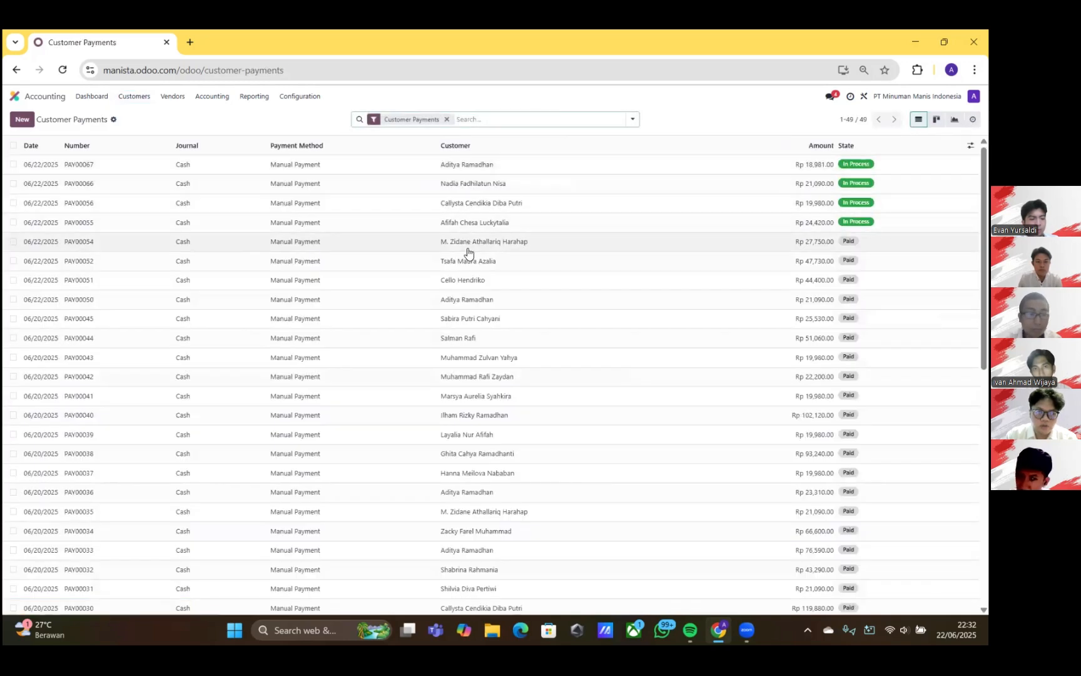
left_click(466, 249)
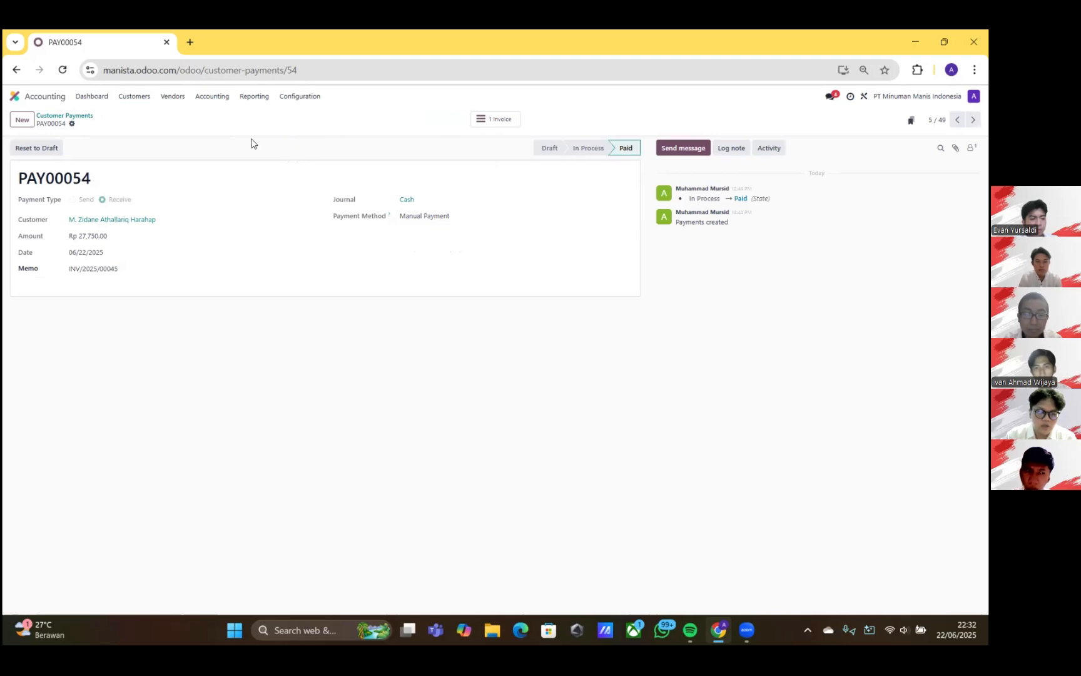
Step: Review the vendor bills list and the newest PT Semua Ada bill, and look over the vendor payments
left_click(173, 96)
left_click(176, 114)
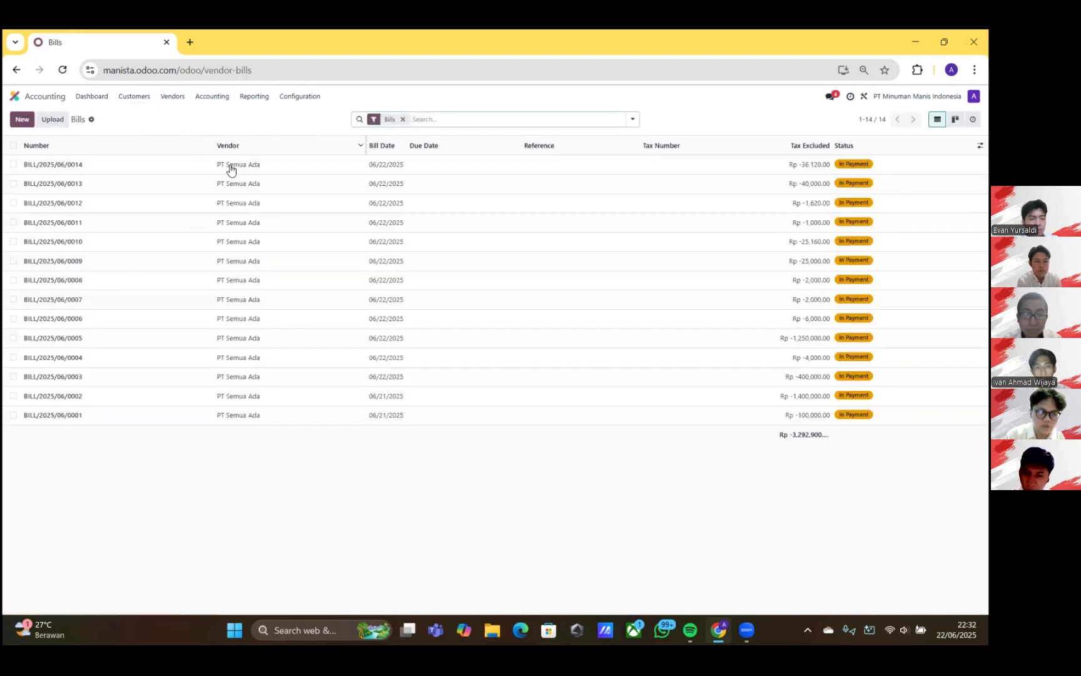
left_click(230, 169)
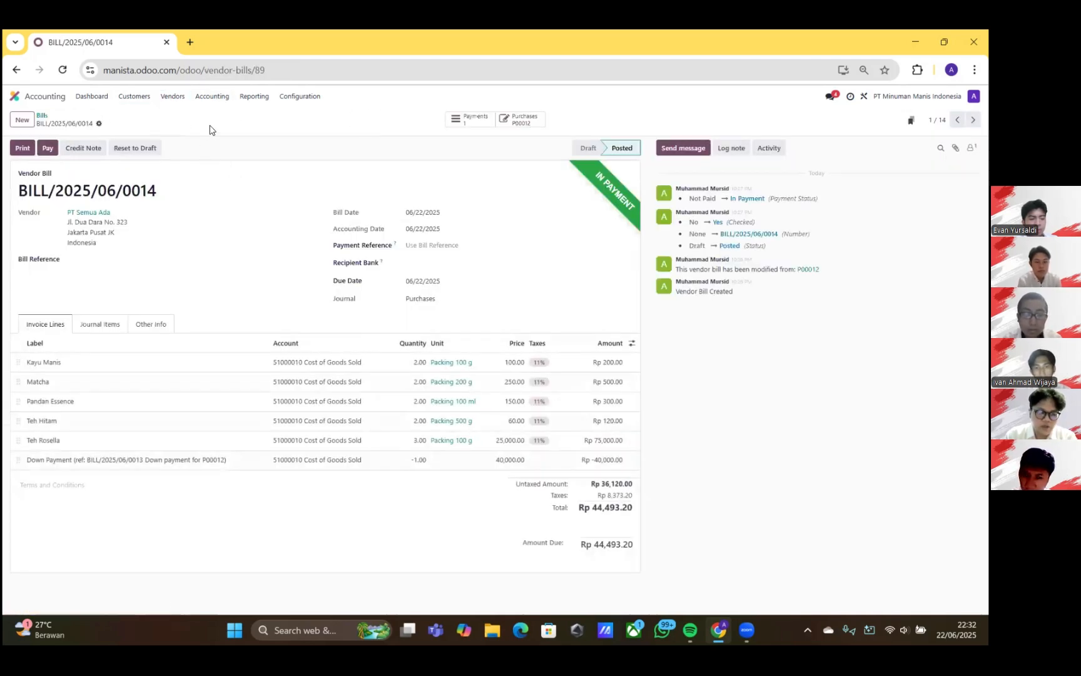
left_click(212, 97)
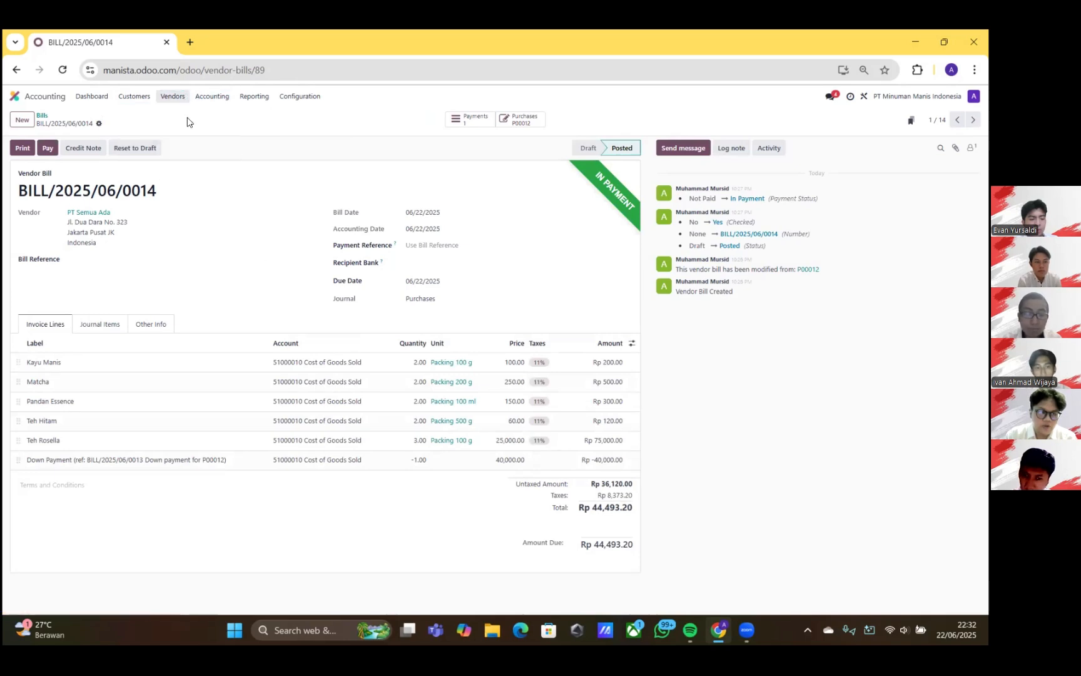
left_click(173, 96)
left_click(180, 141)
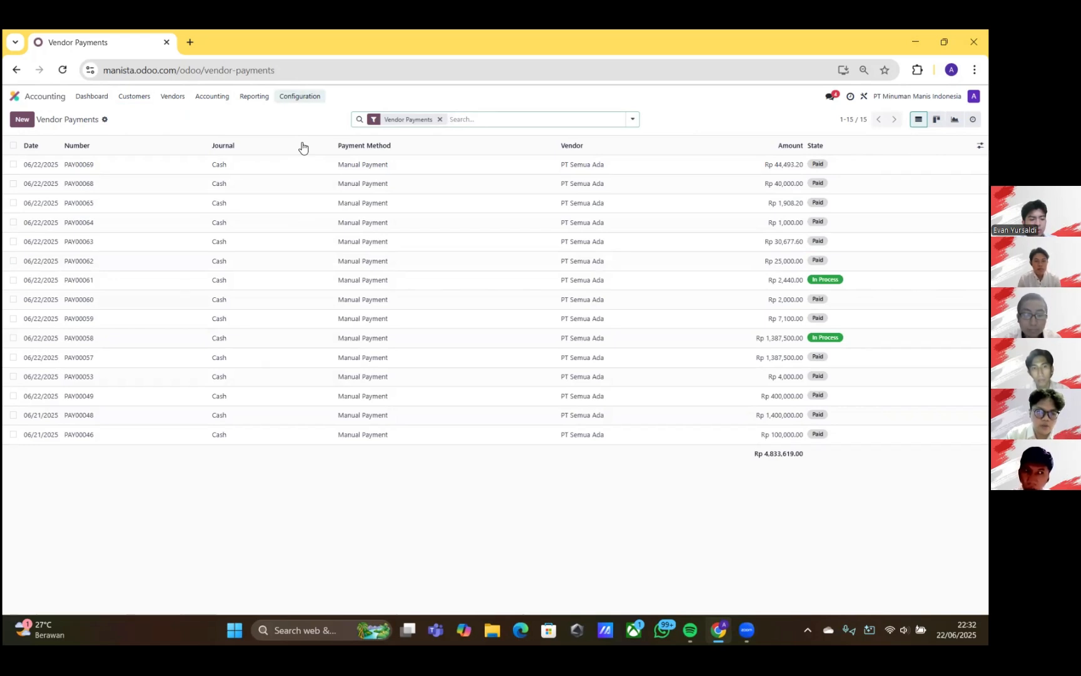
Step: View the Balance Sheet report and open the Profit and Loss report
key("Return")
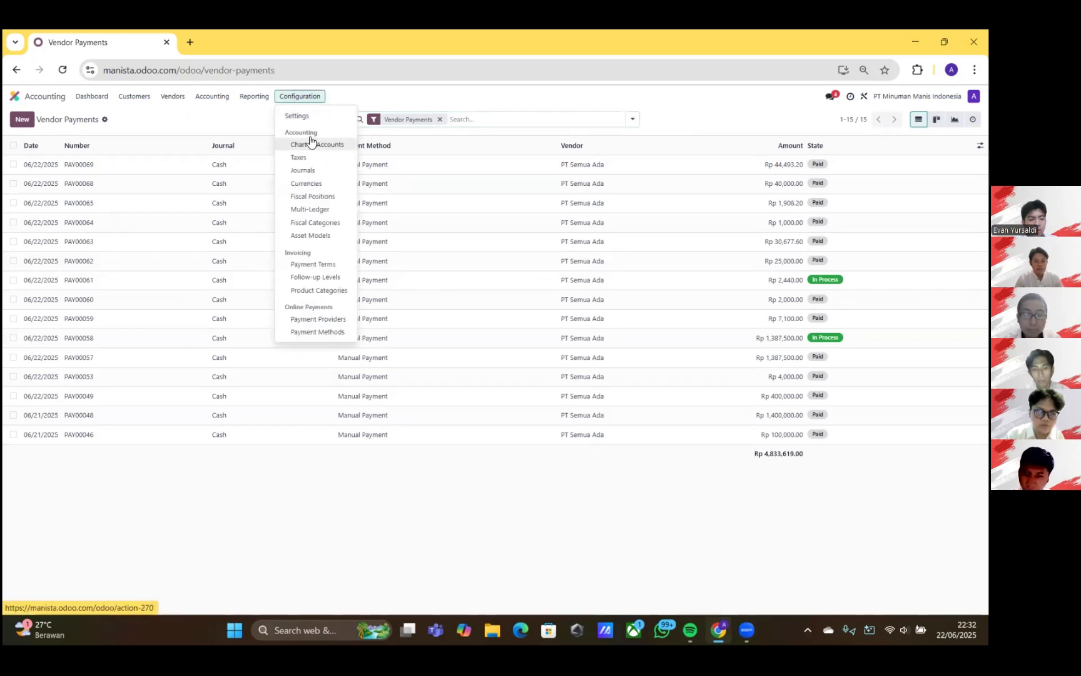
key("Escape")
key("shift+Tab")
key("Return")
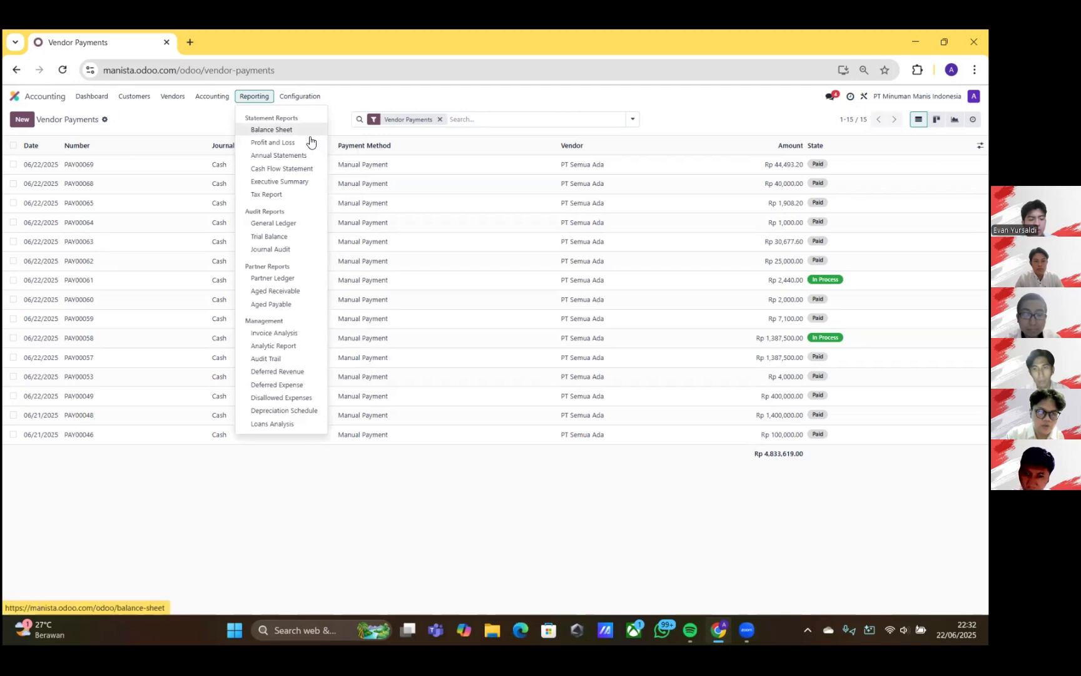
left_click(310, 136)
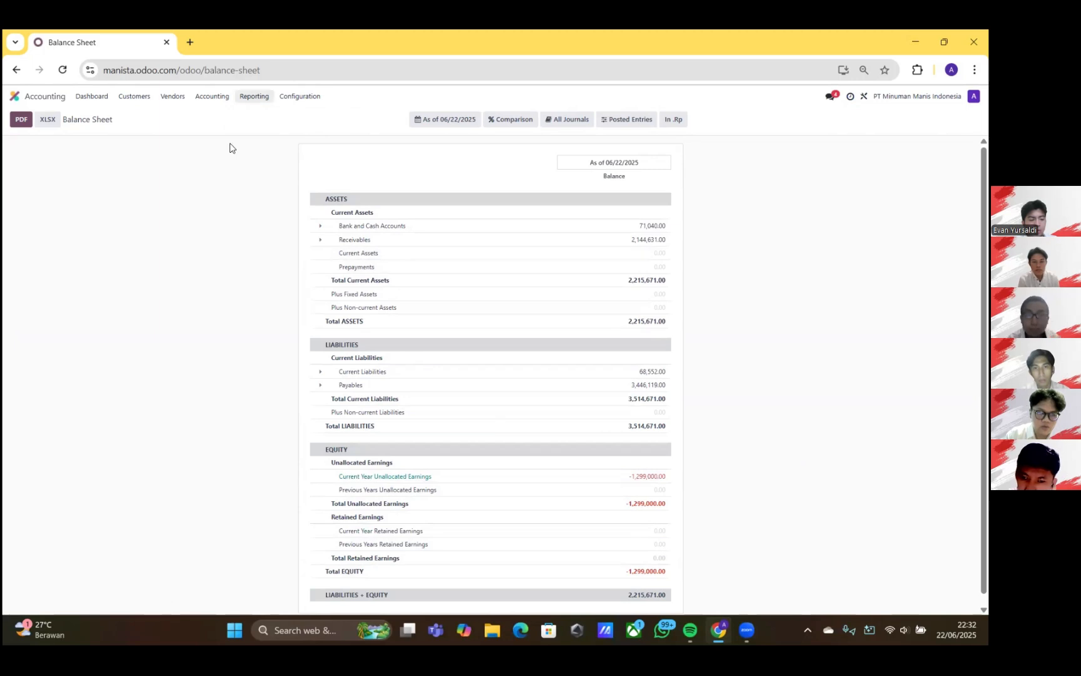
left_click(254, 96)
left_click(279, 143)
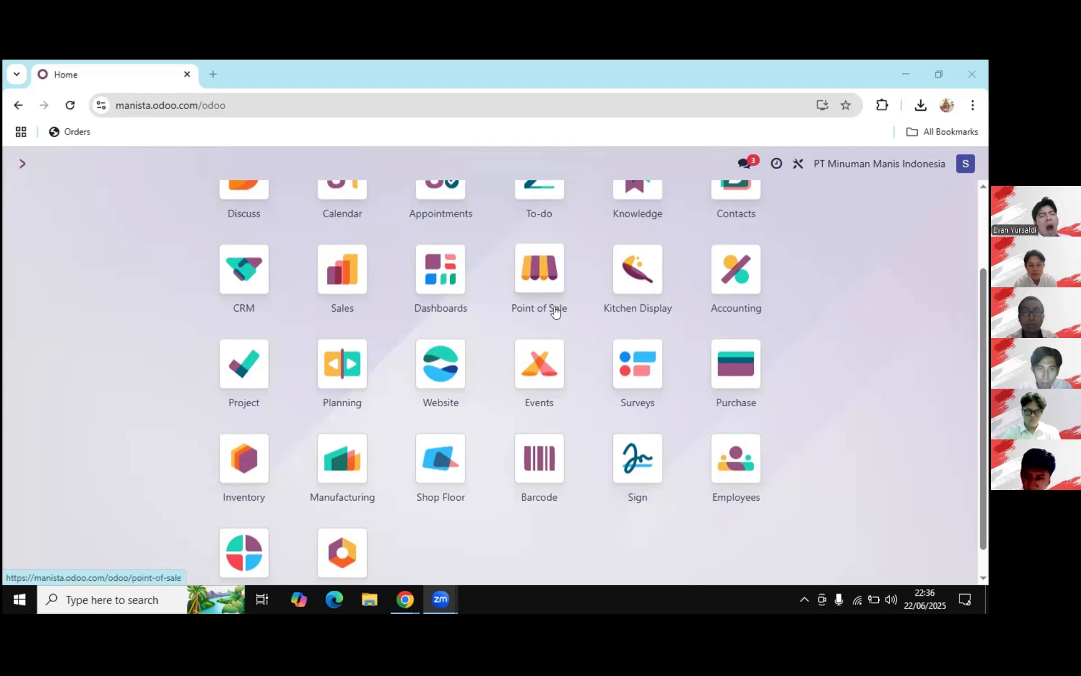
Step: Open Point of Sale and look over its products and product variants
left_click(537, 272)
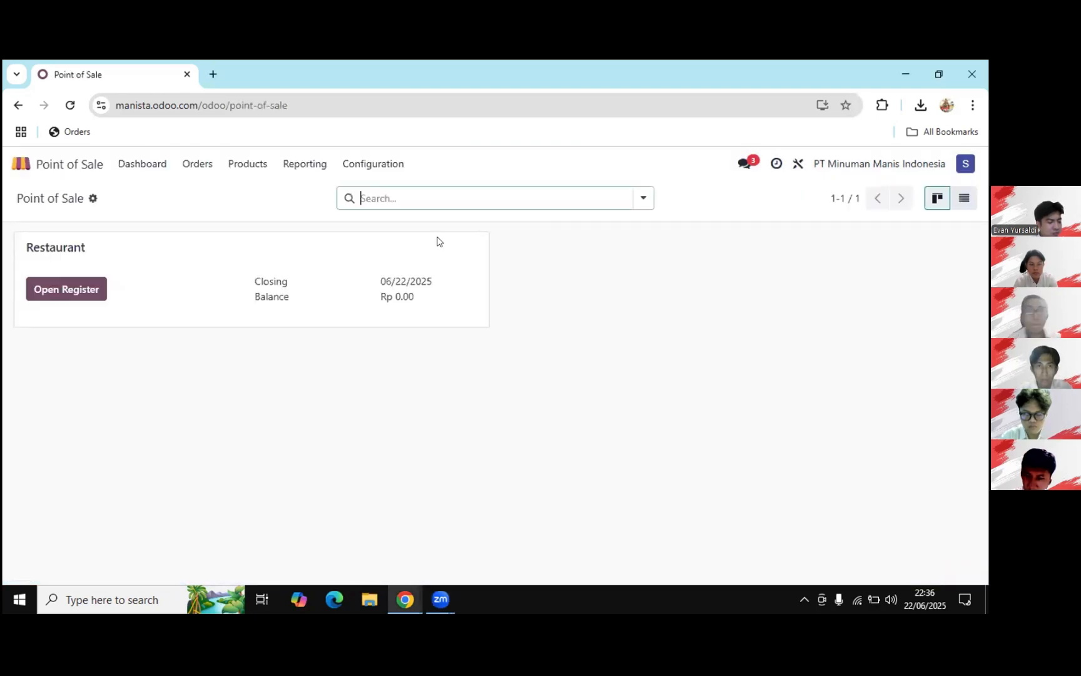
left_click(257, 174)
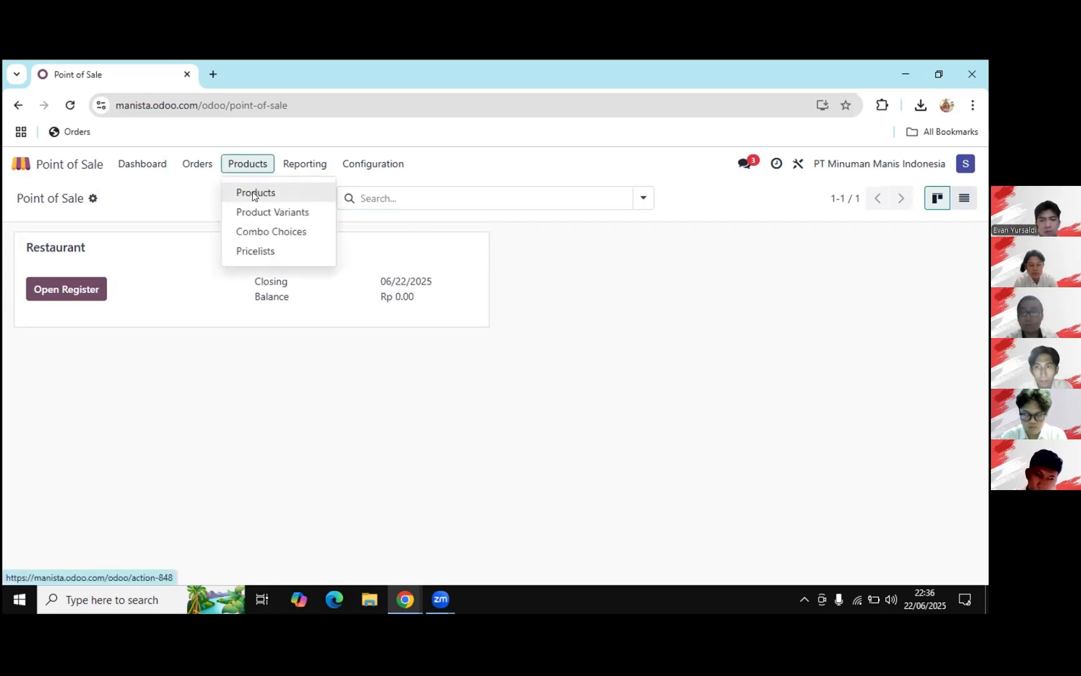
left_click(255, 196)
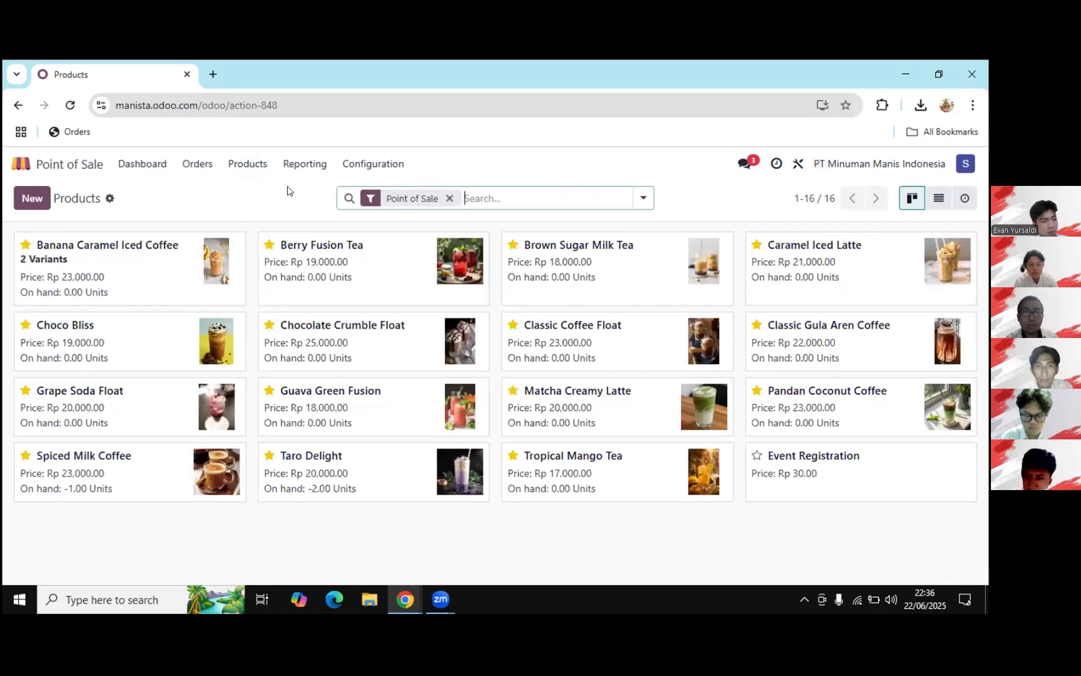
left_click(250, 167)
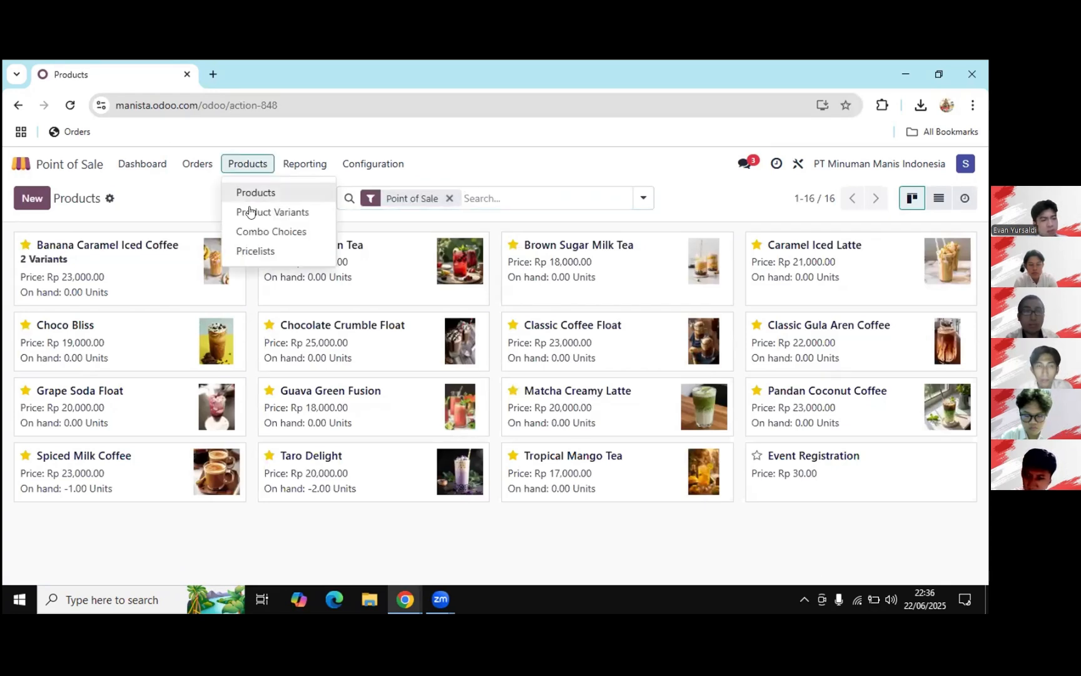
left_click(257, 212)
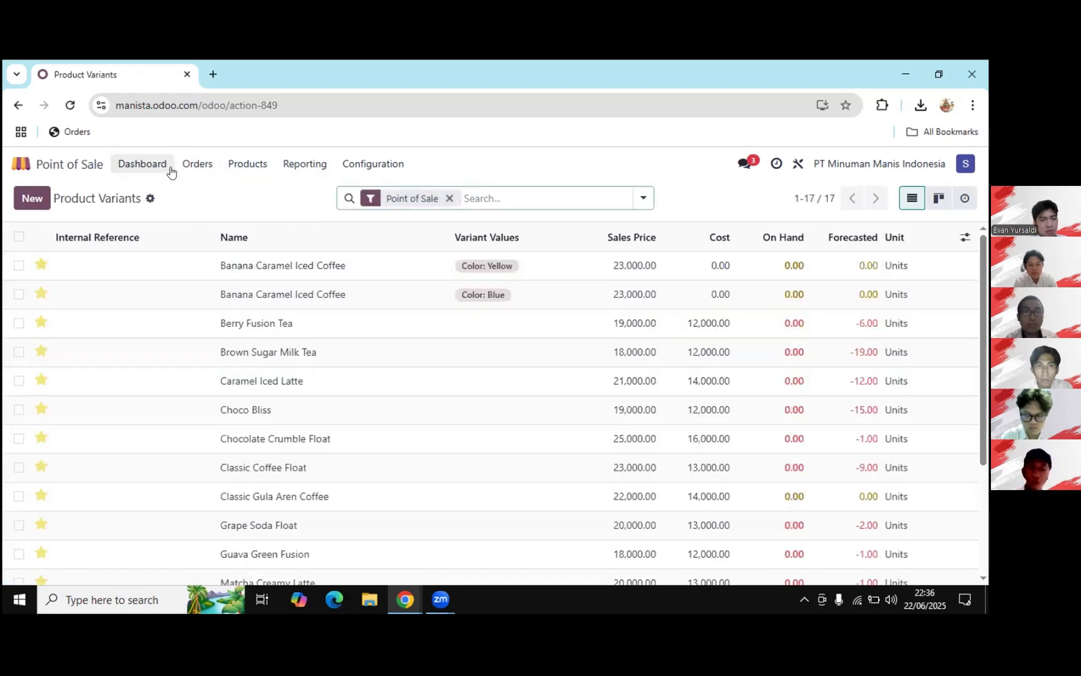
Step: Open the Restaurant register from the Point of Sale dashboard with opening cash of 25,000.00
left_click(78, 169)
left_click(544, 402)
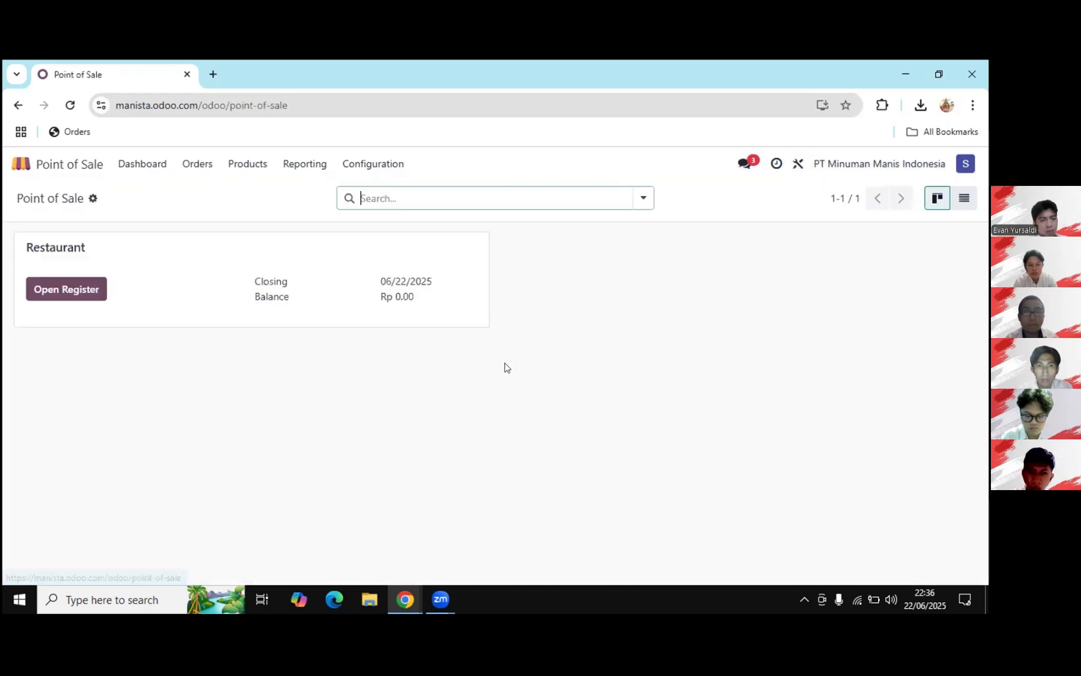
left_click(44, 297)
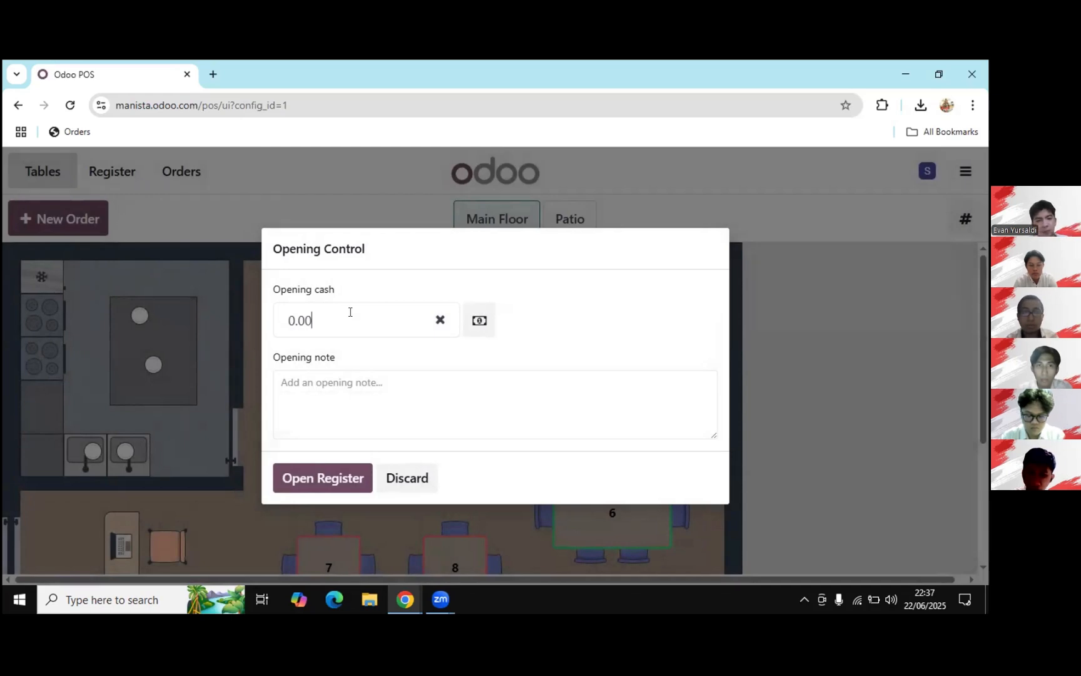
left_click_drag(297, 319, 287, 319)
key("BackSpace")
type("25")
key("BackSpace")
key("BackSpace")
key("BackSpace")
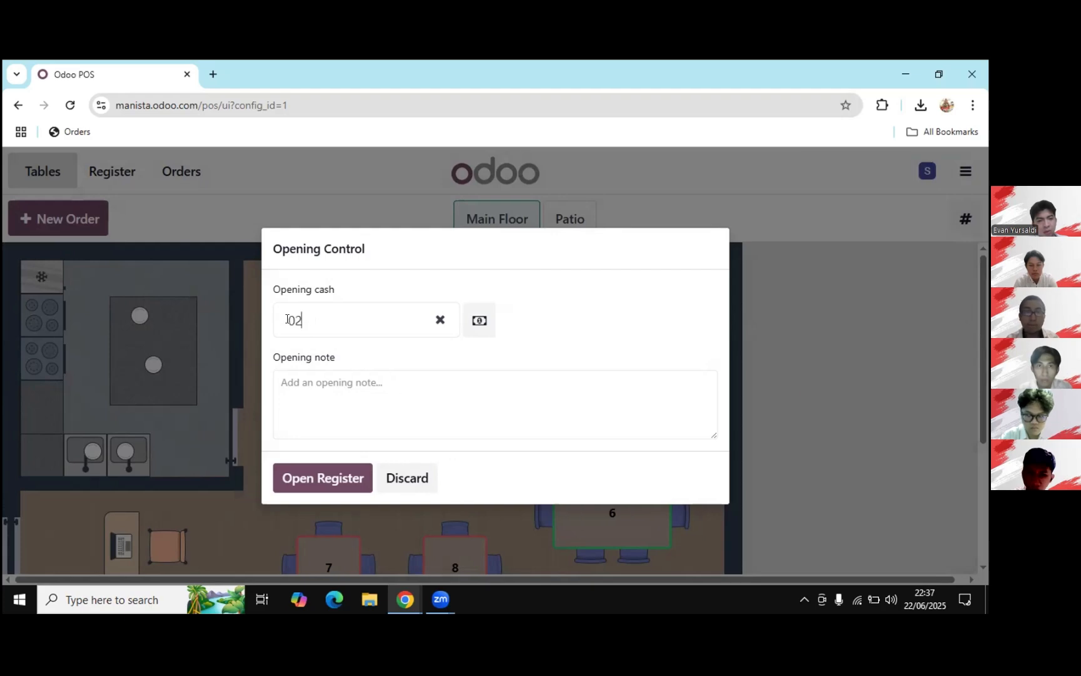
type("25,000.00")
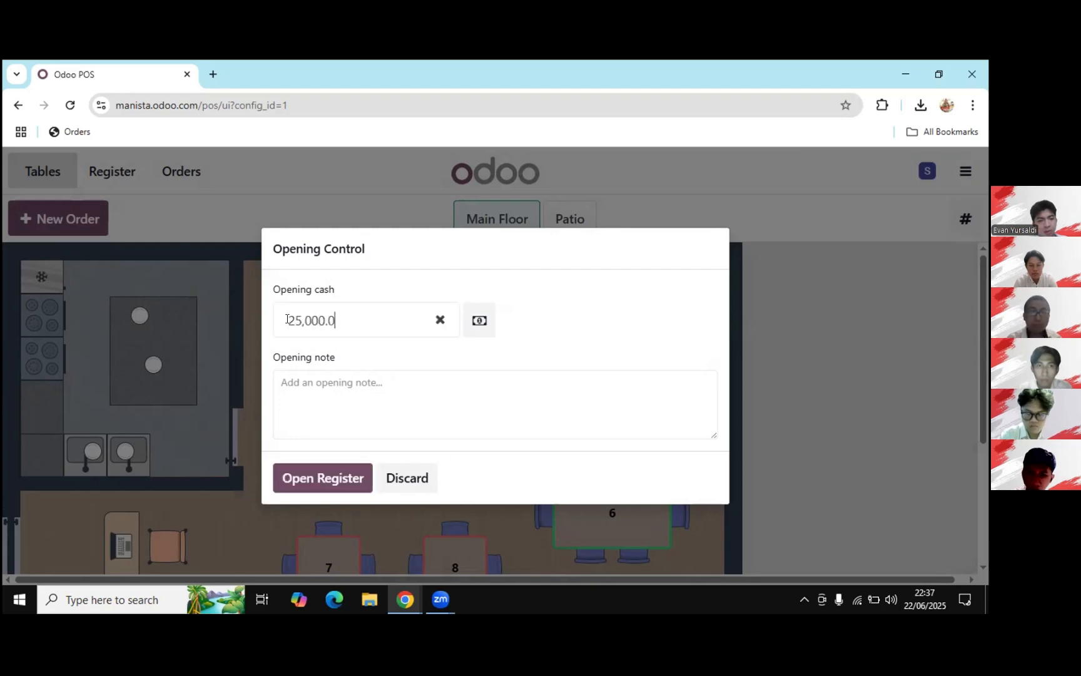
left_click(290, 478)
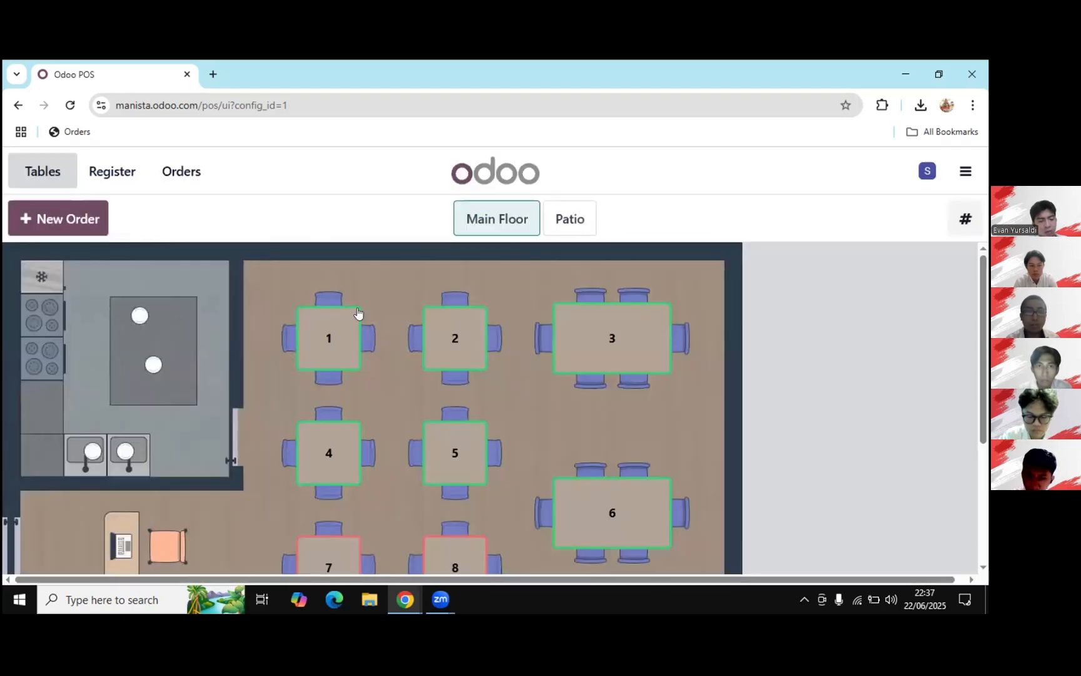
Step: Start an order on table 1 of the Main Floor, assign an existing customer, and add one Matcha Creamy Latte
left_click(328, 335)
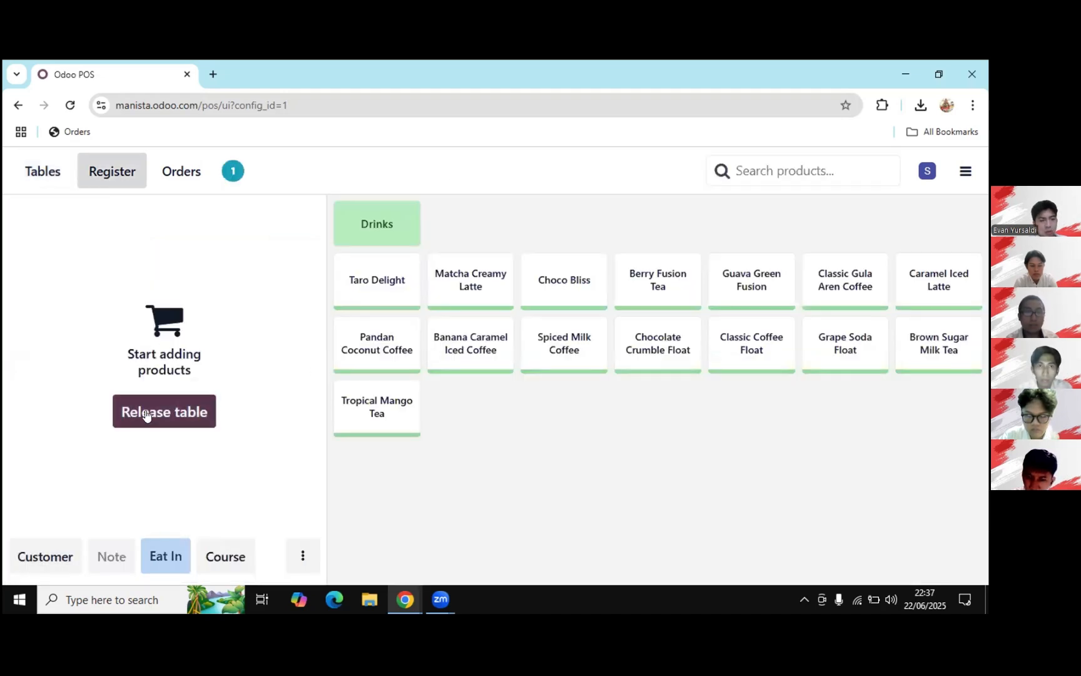
left_click(48, 562)
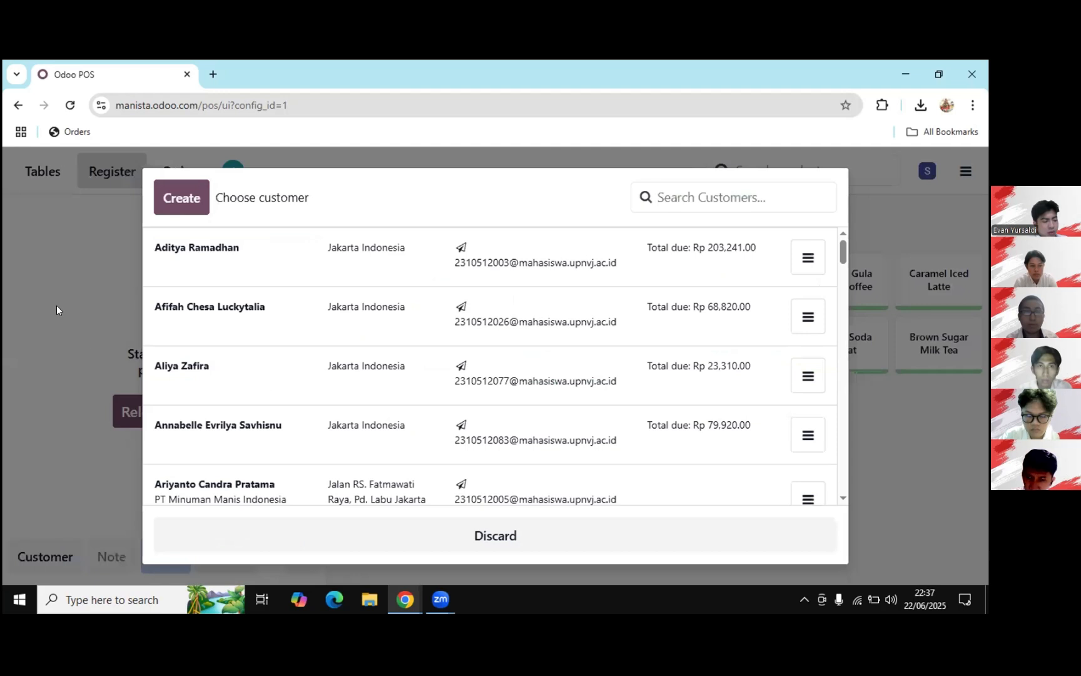
left_click(251, 306)
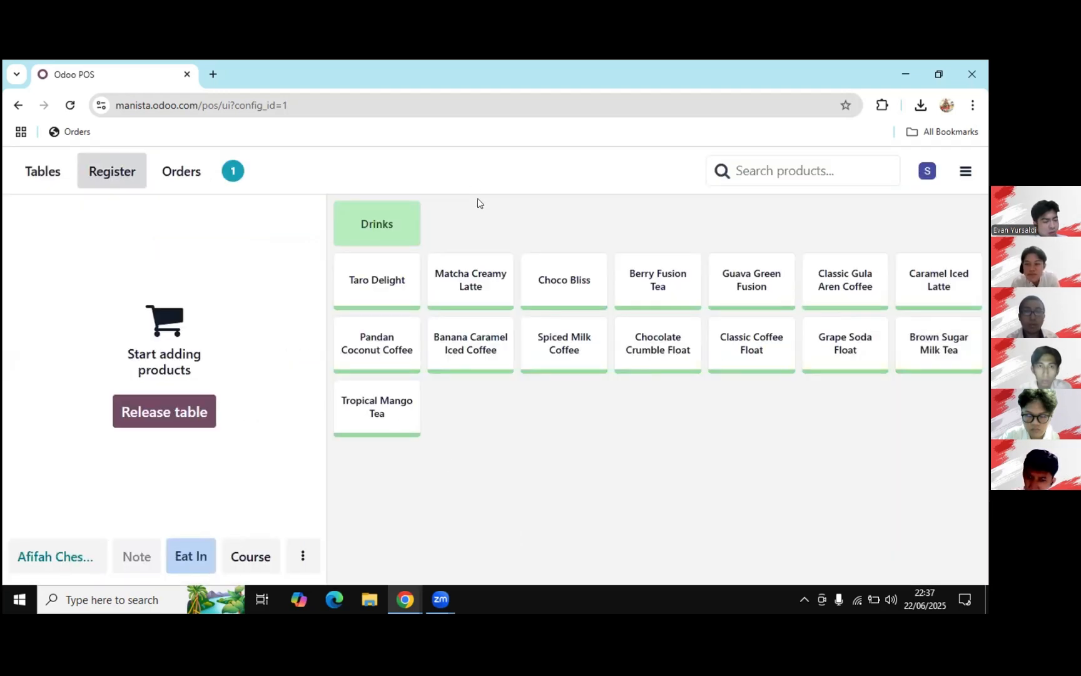
left_click(452, 276)
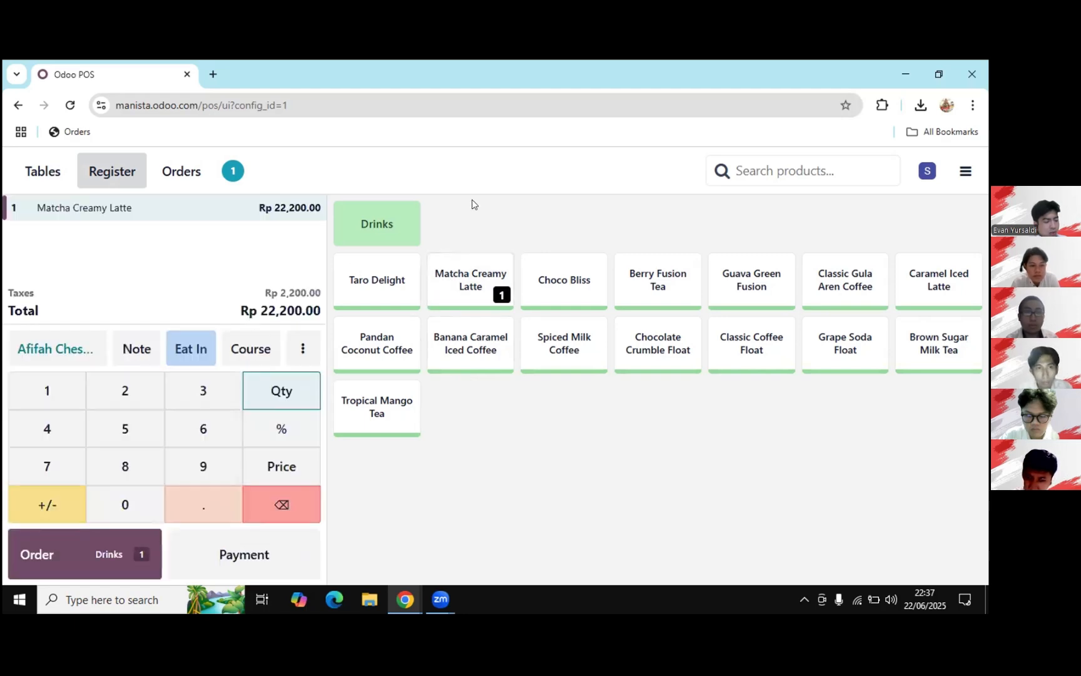
Step: Pay the table 1 order with Rp 25,000.00 in cash and validate the payment
left_click(223, 555)
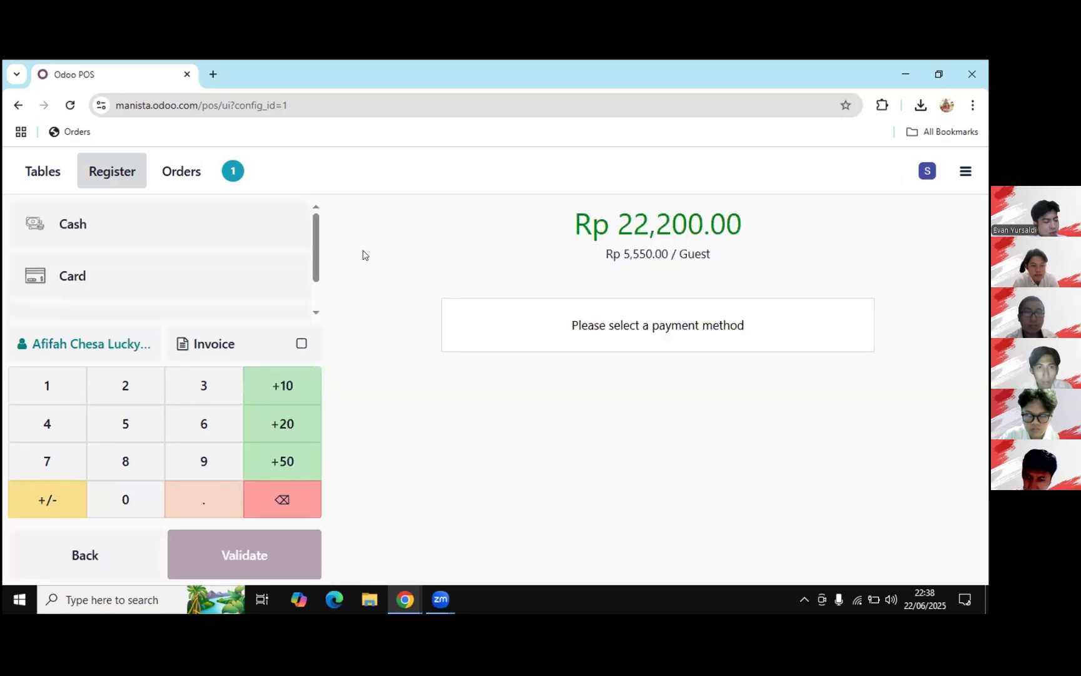
left_click(219, 234)
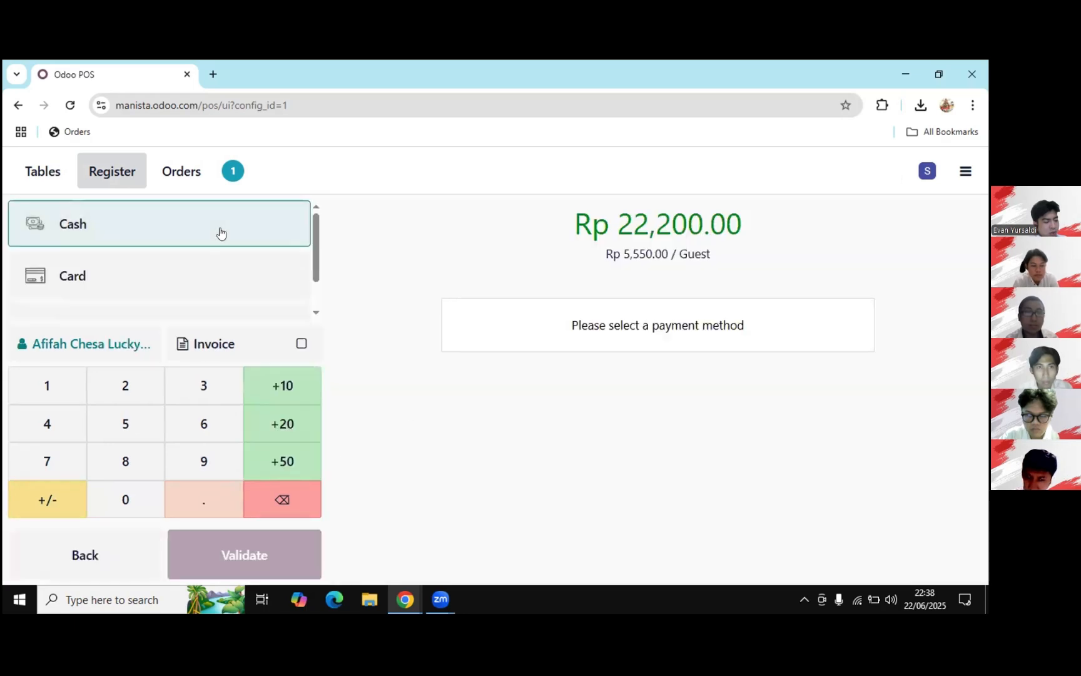
left_click(135, 391)
left_click(135, 423)
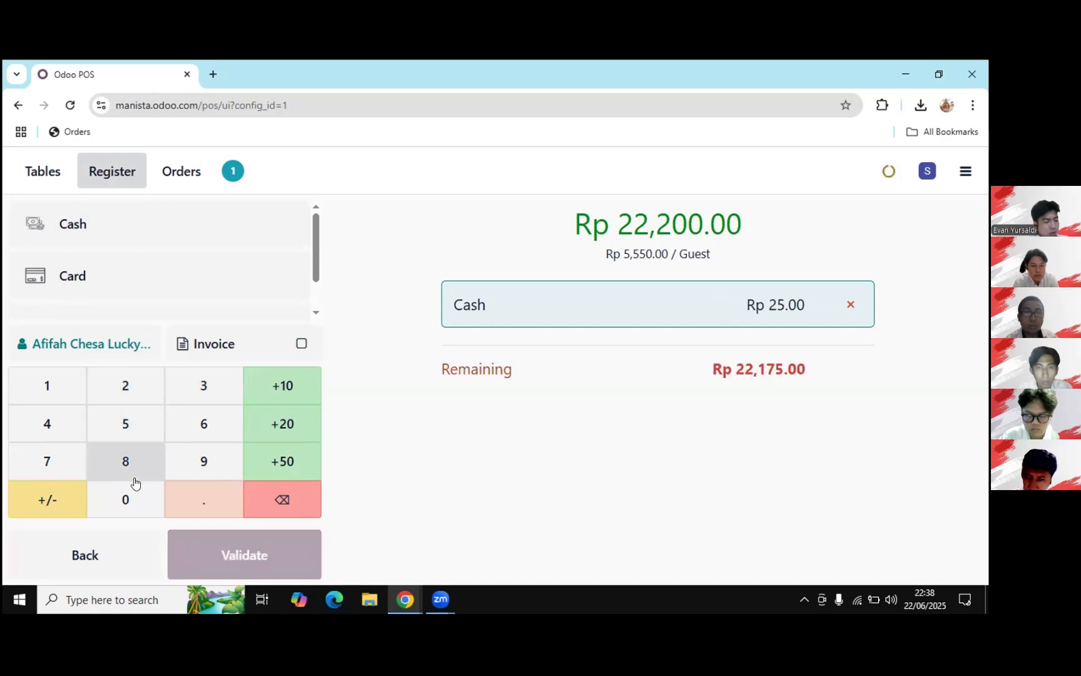
triple_click(136, 510)
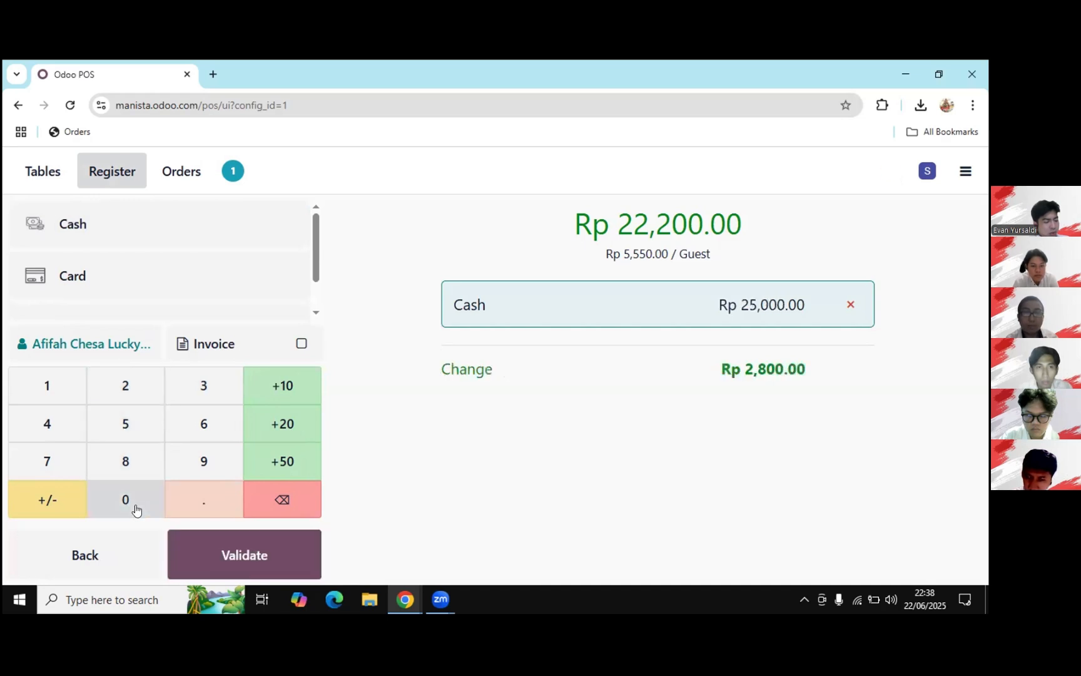
left_click(284, 561)
left_click(289, 413)
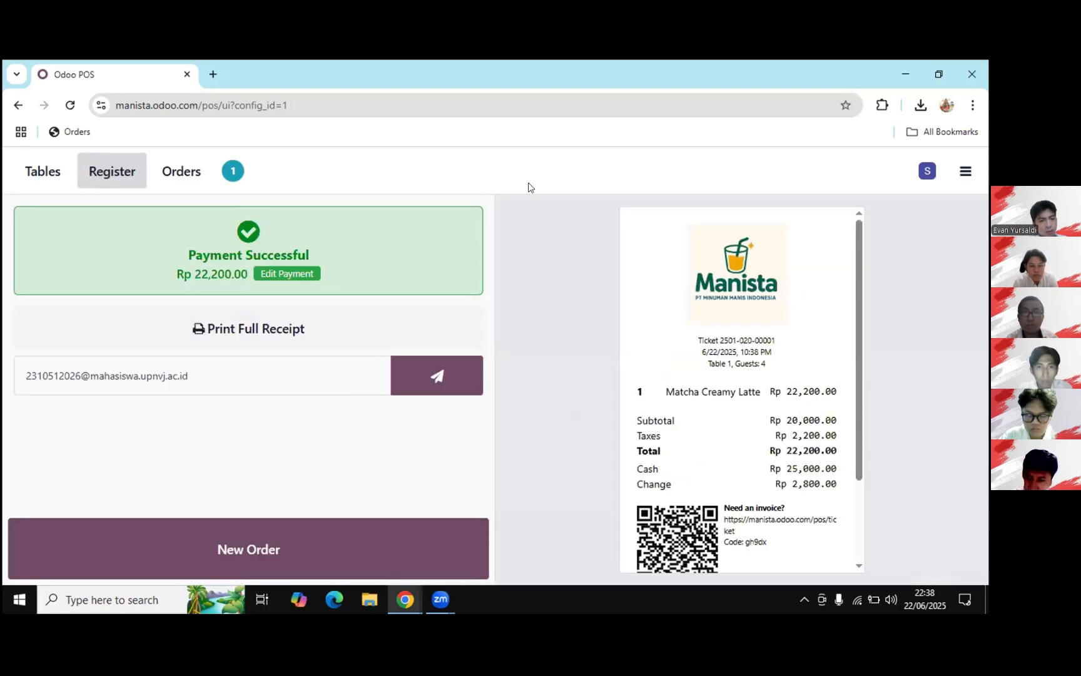
Step: View the register's orders, then close the Restaurant register with a cash count of 47,200.00
scroll(630, 300, "down", 1)
left_click(173, 186)
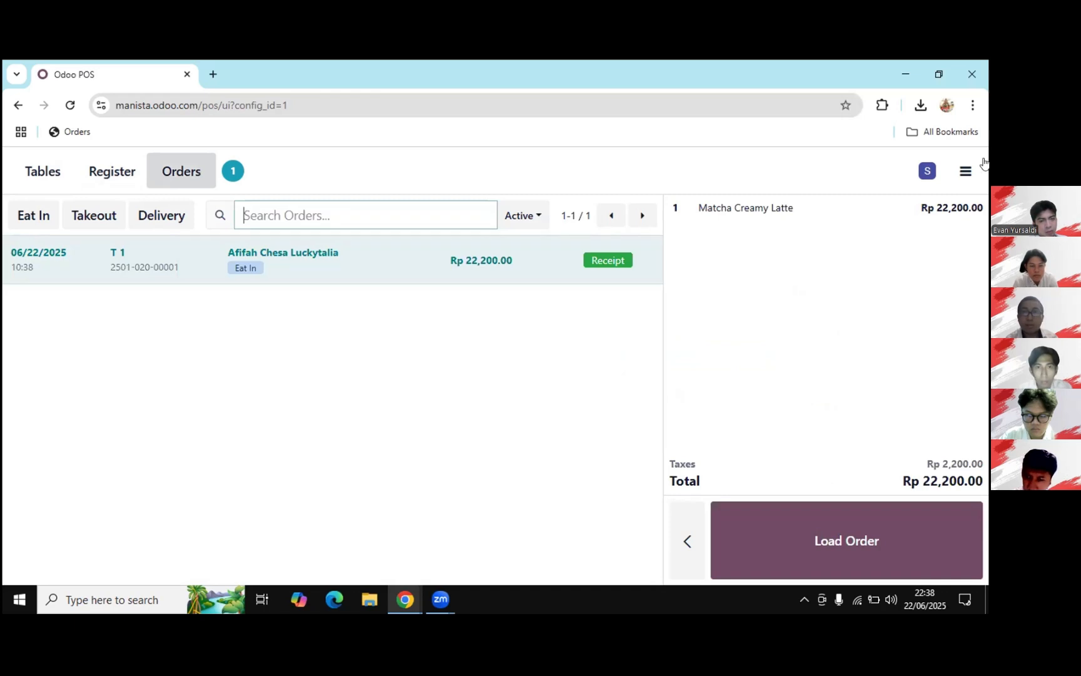
left_click(967, 175)
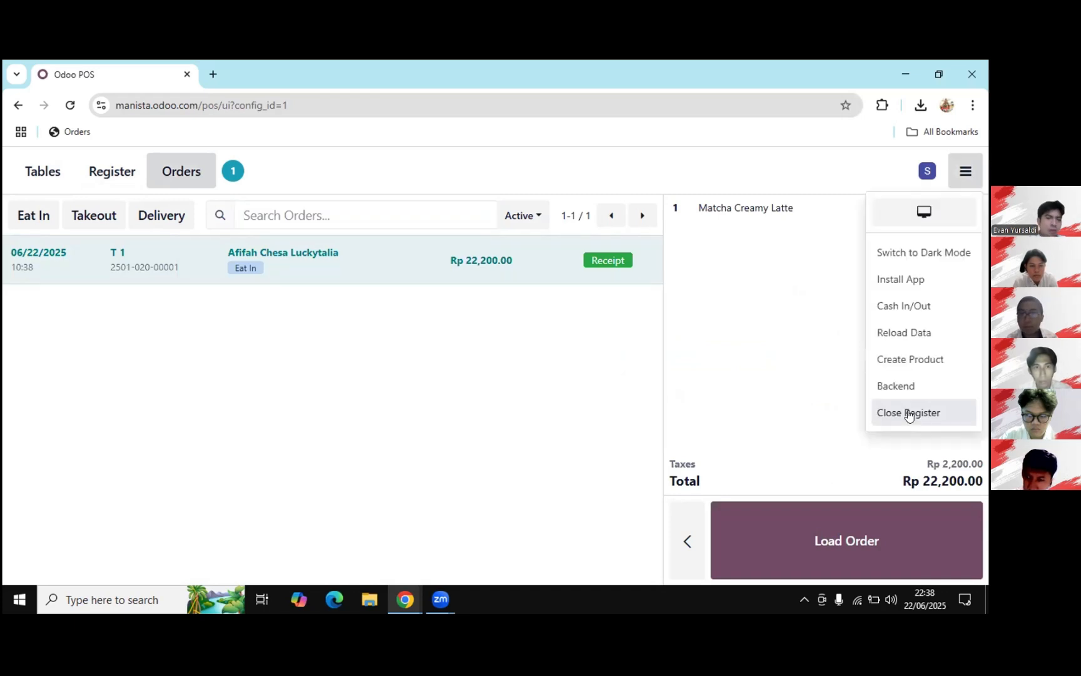
left_click(889, 415)
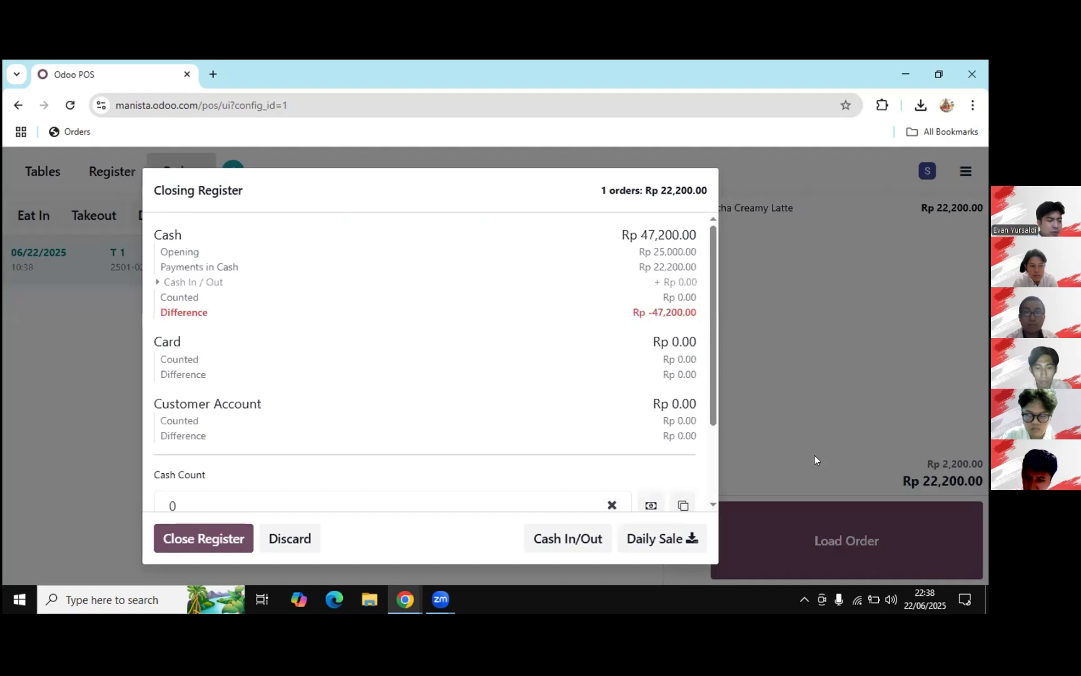
left_click_drag(712, 266, 423, 343)
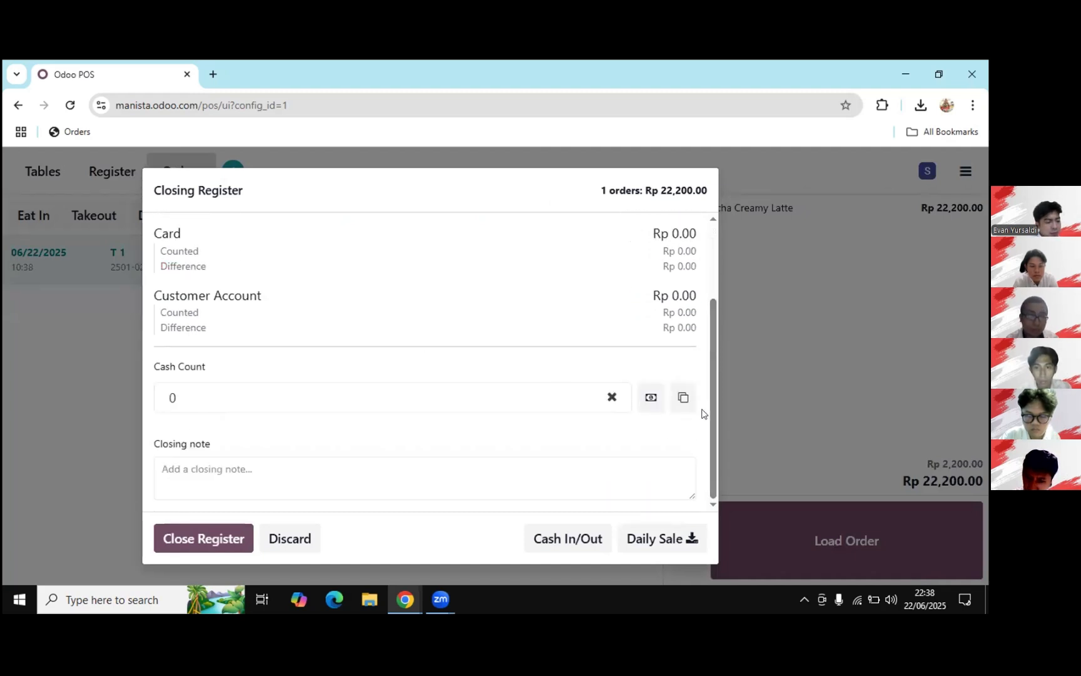
scroll(710, 285, "up", 3)
scroll(379, 435, "down", 3)
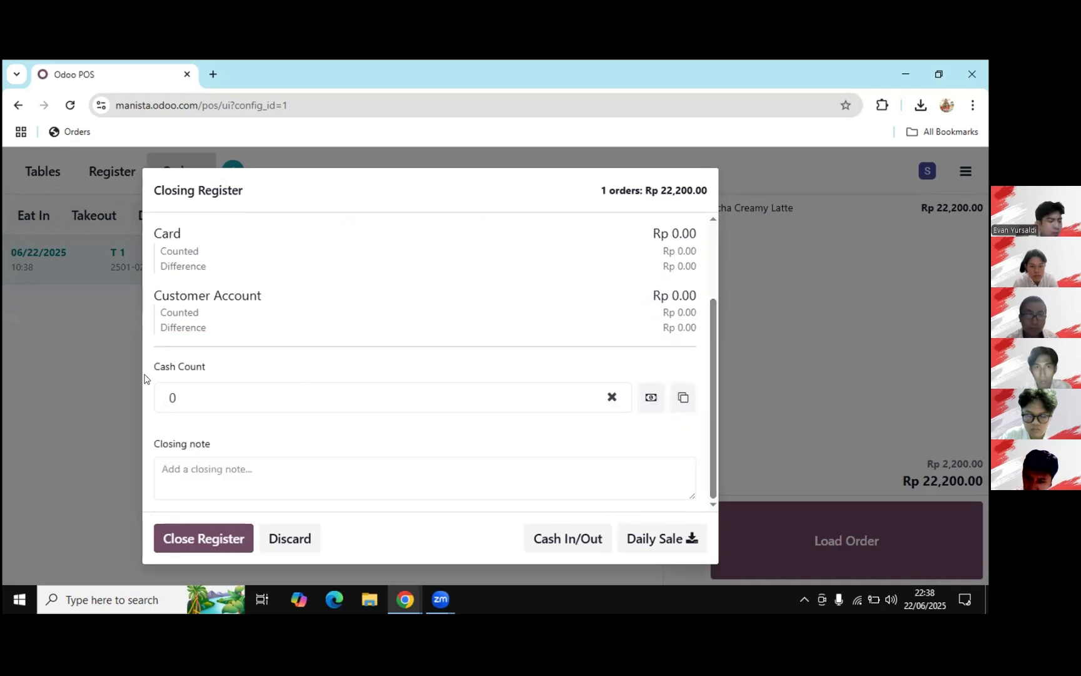
left_click(655, 398)
left_click(712, 204)
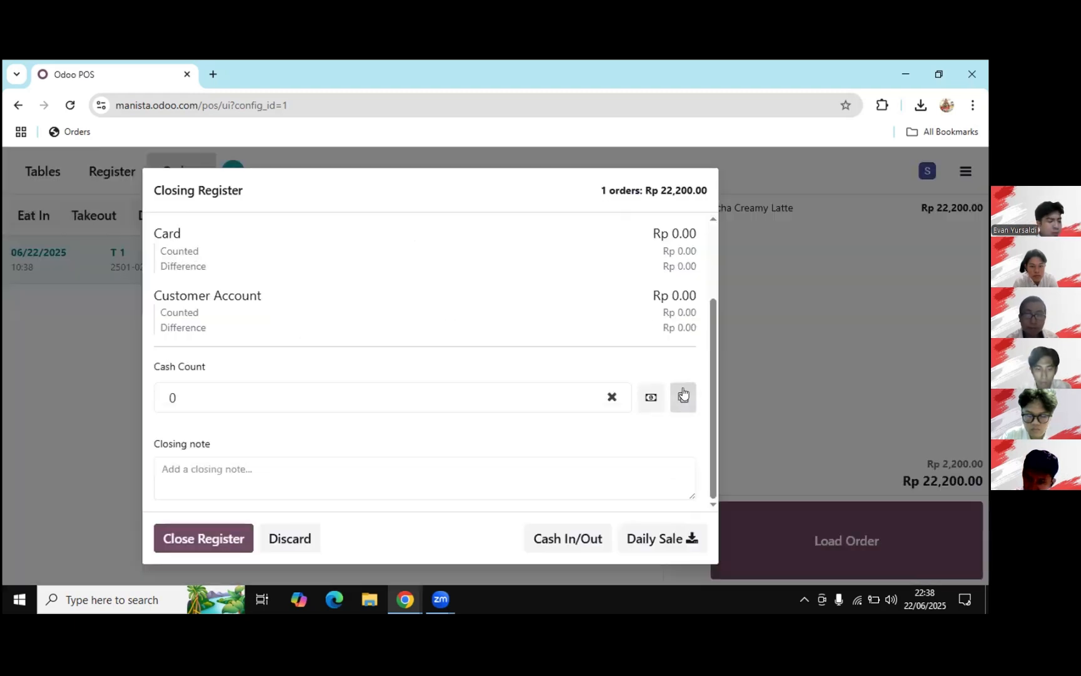
left_click(683, 398)
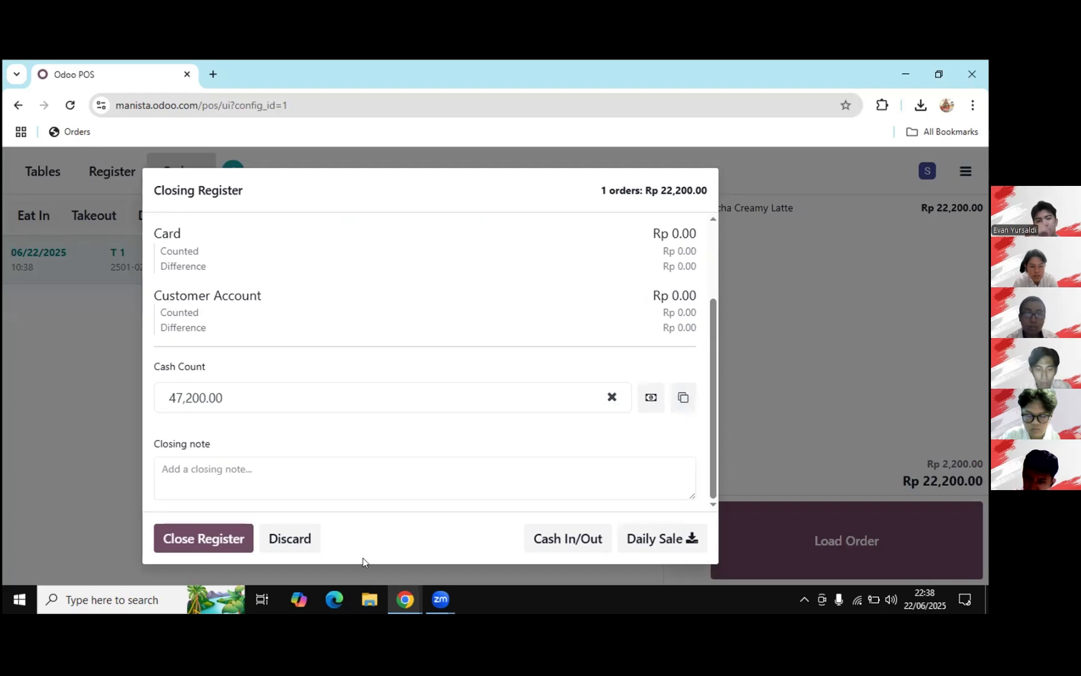
left_click(220, 539)
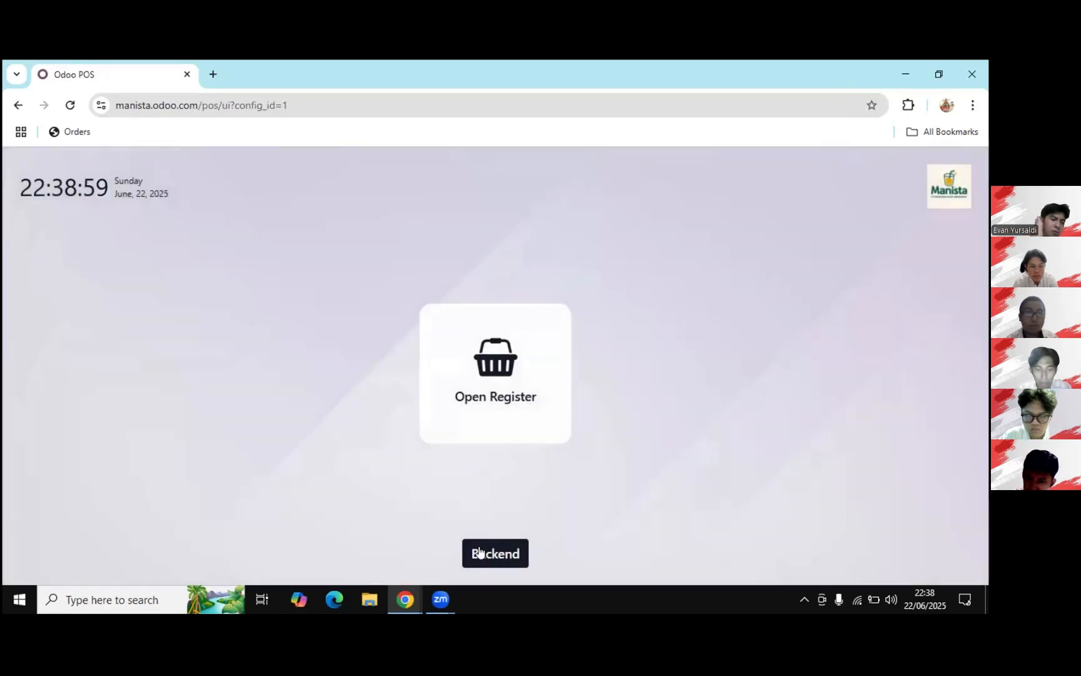
Step: Return to the Point of Sale backend and review the orders list and the details of order Restaurant/0005
left_click(479, 552)
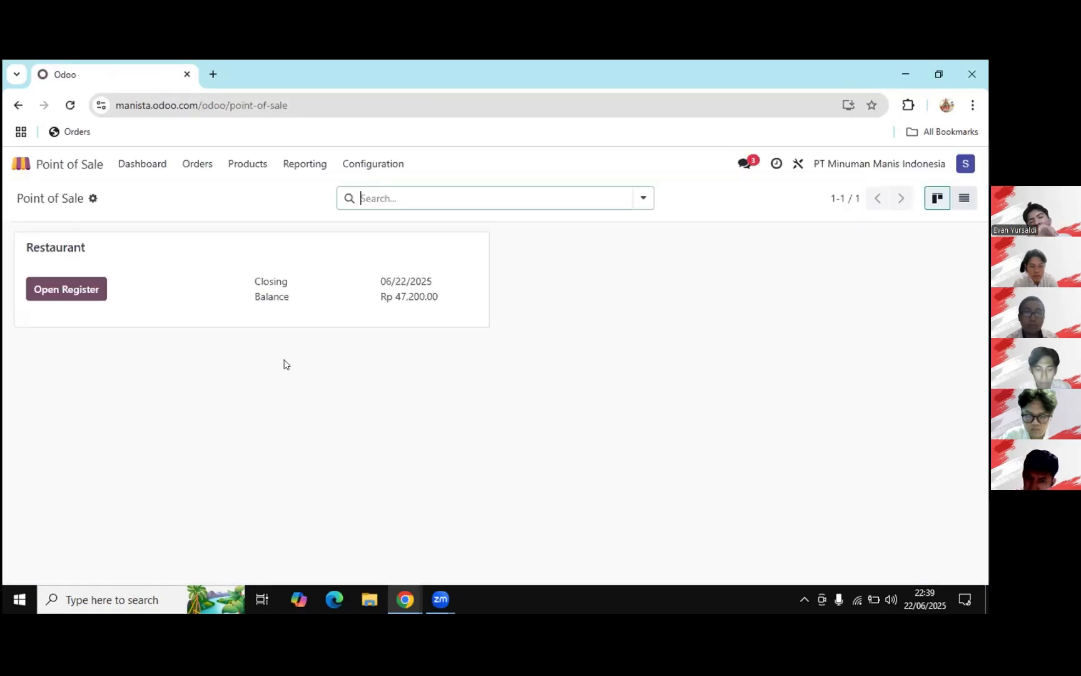
left_click(193, 165)
left_click(233, 192)
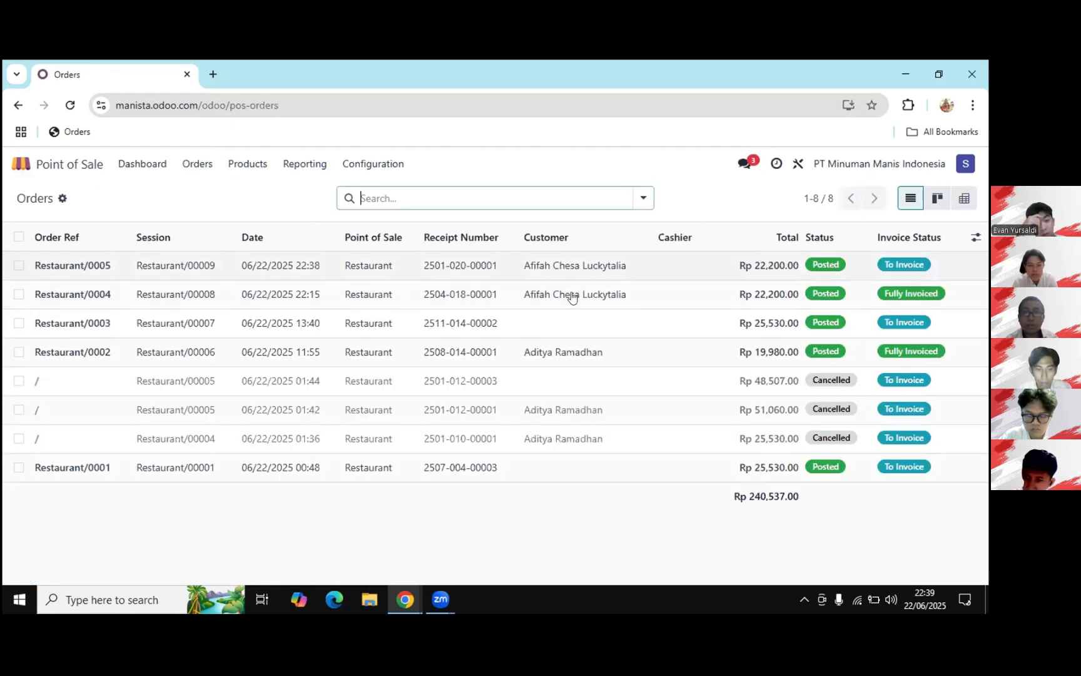
left_click(537, 265)
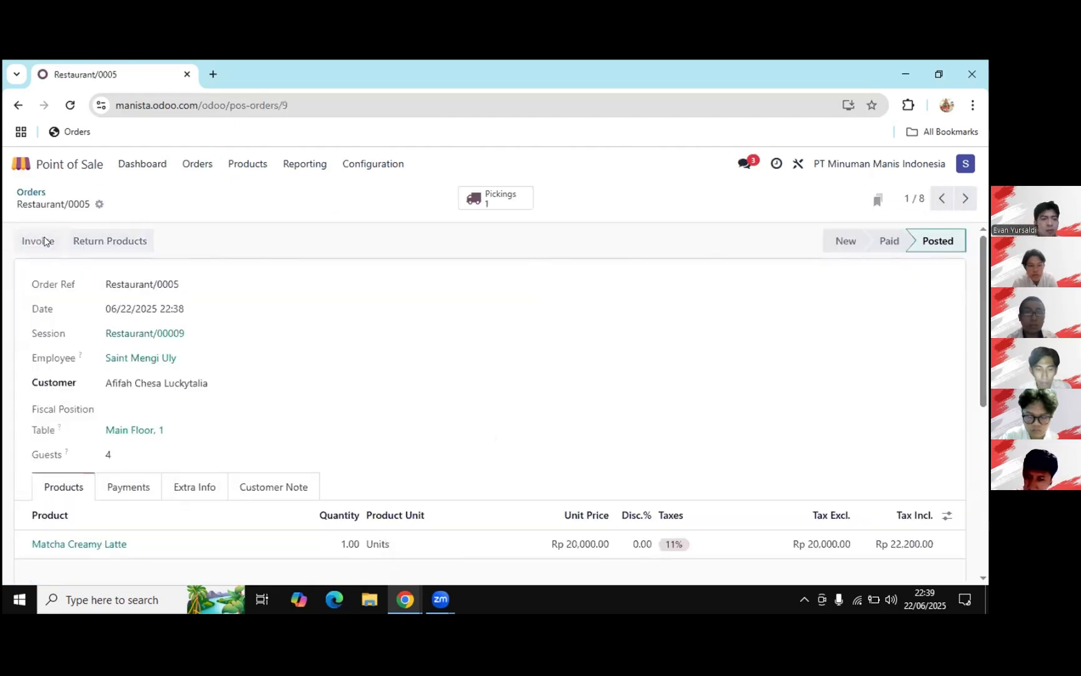
left_click(18, 105)
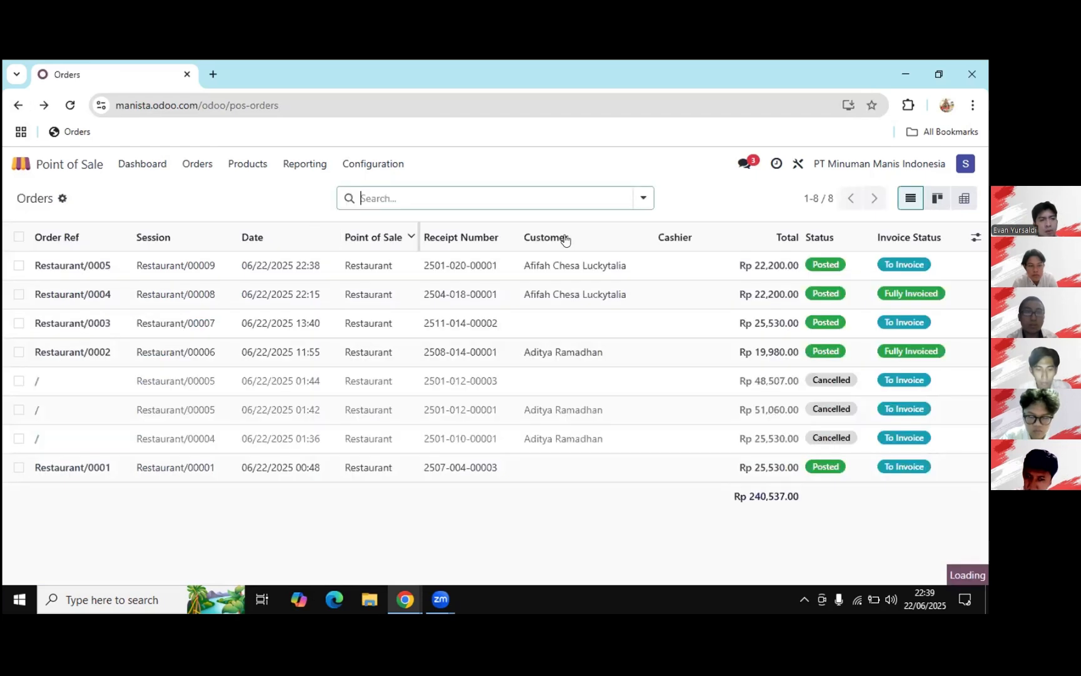
left_click(70, 104)
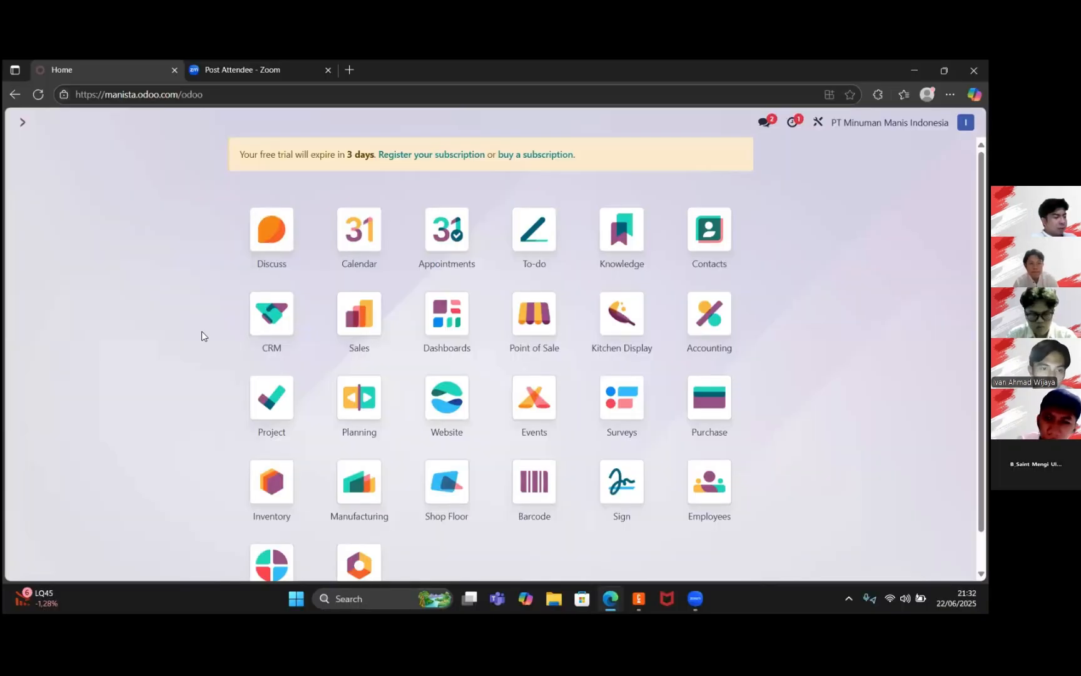
Step: Open the CRM pipeline, review PT Semua Ada's opportunity in the New stage, and return to the pipeline
left_click(257, 323)
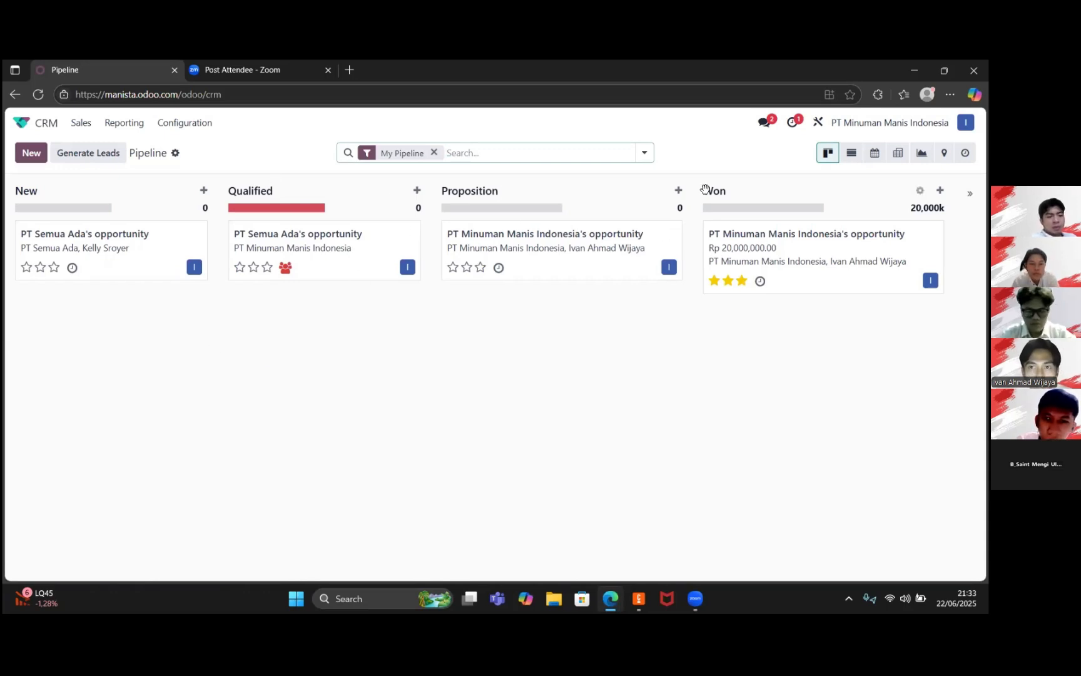
left_click(118, 254)
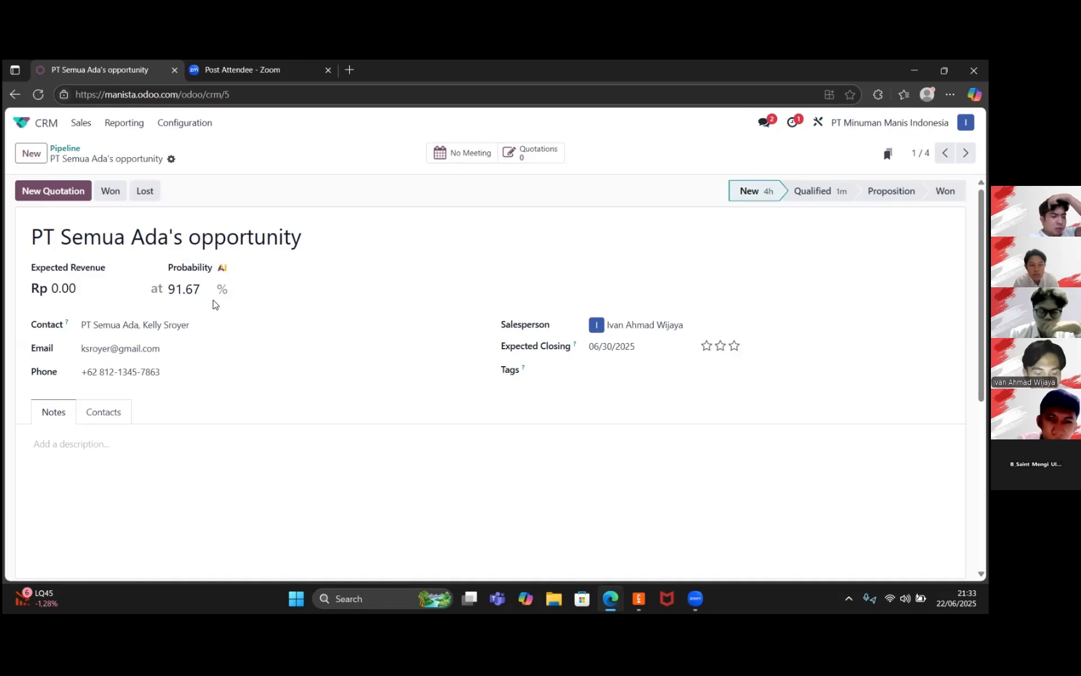
scroll(353, 343, "down", 1)
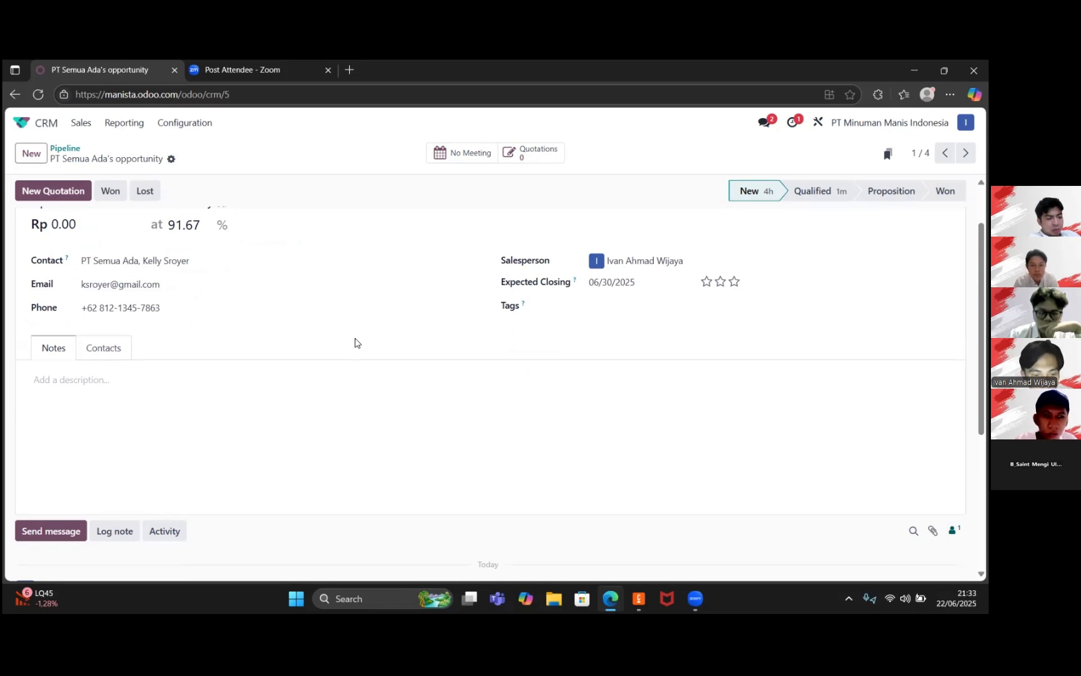
scroll(338, 350, "up", 2)
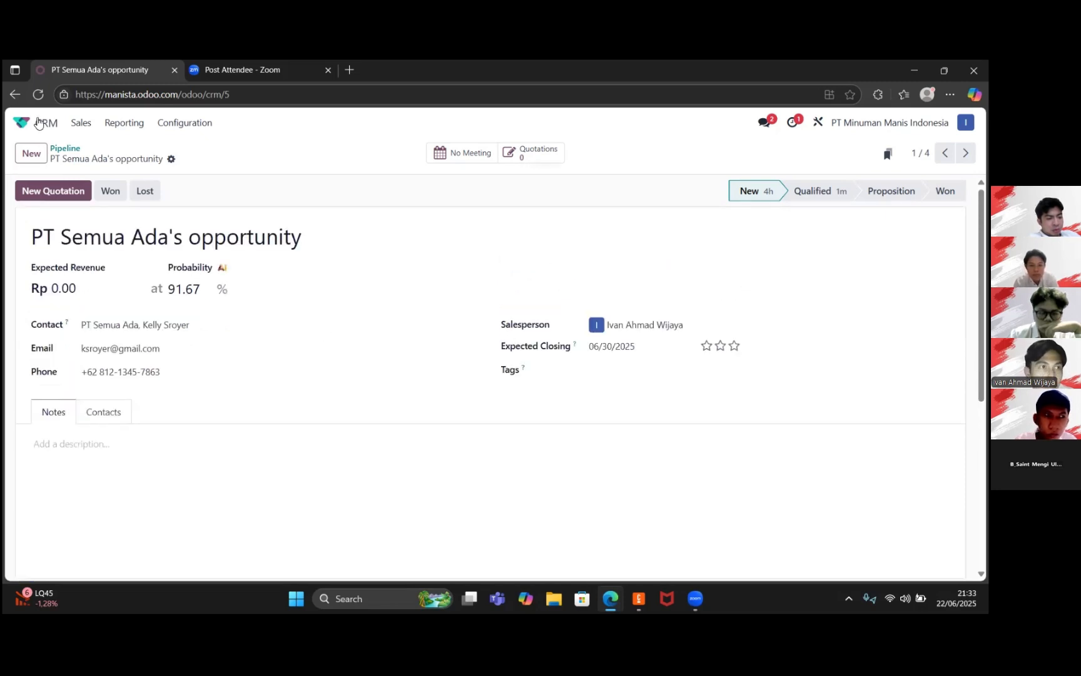
key("alt+h")
left_click(268, 330)
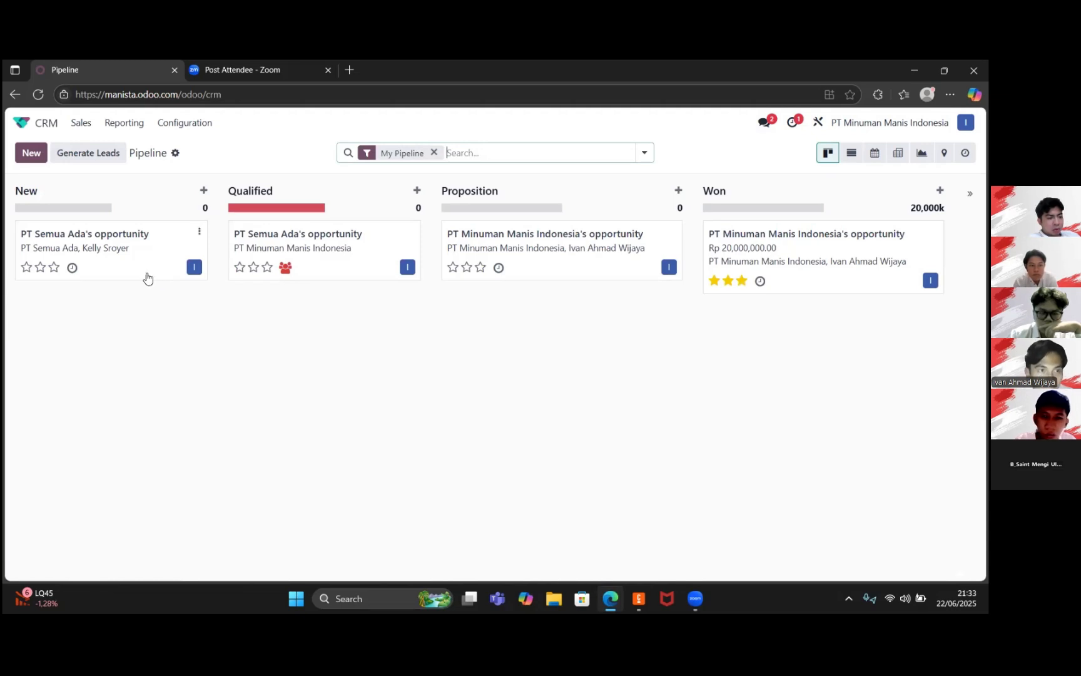
Step: Move PT Semua Ada's opportunity from New to Qualified, check its record and stage history, and return to the pipeline
left_click_drag(138, 258, 369, 351)
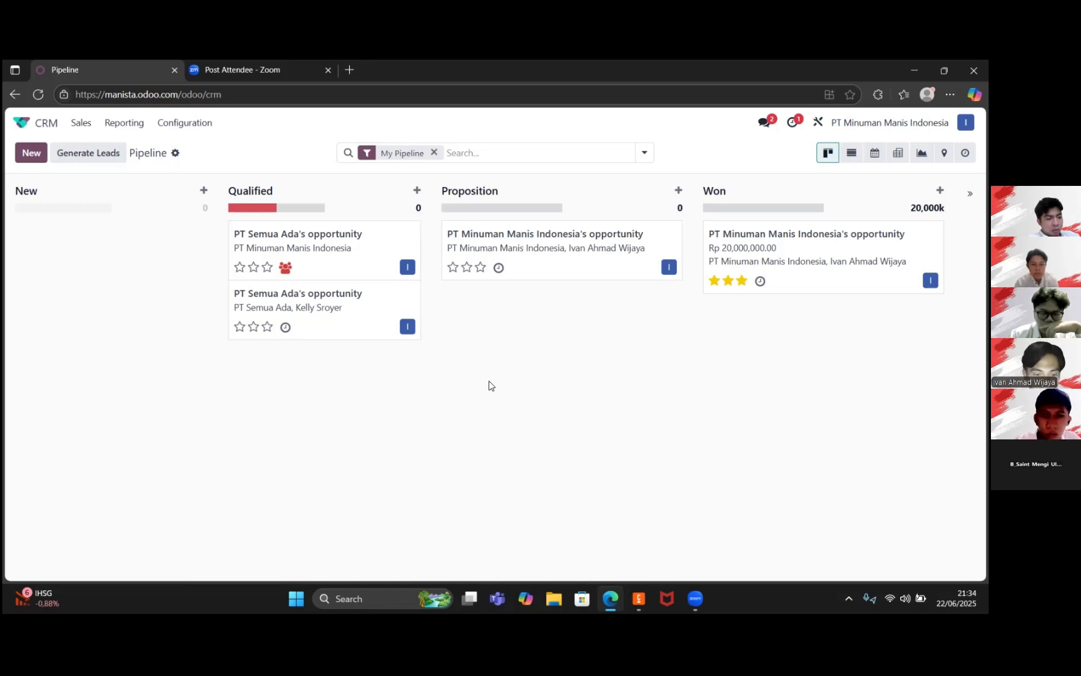
left_click(364, 301)
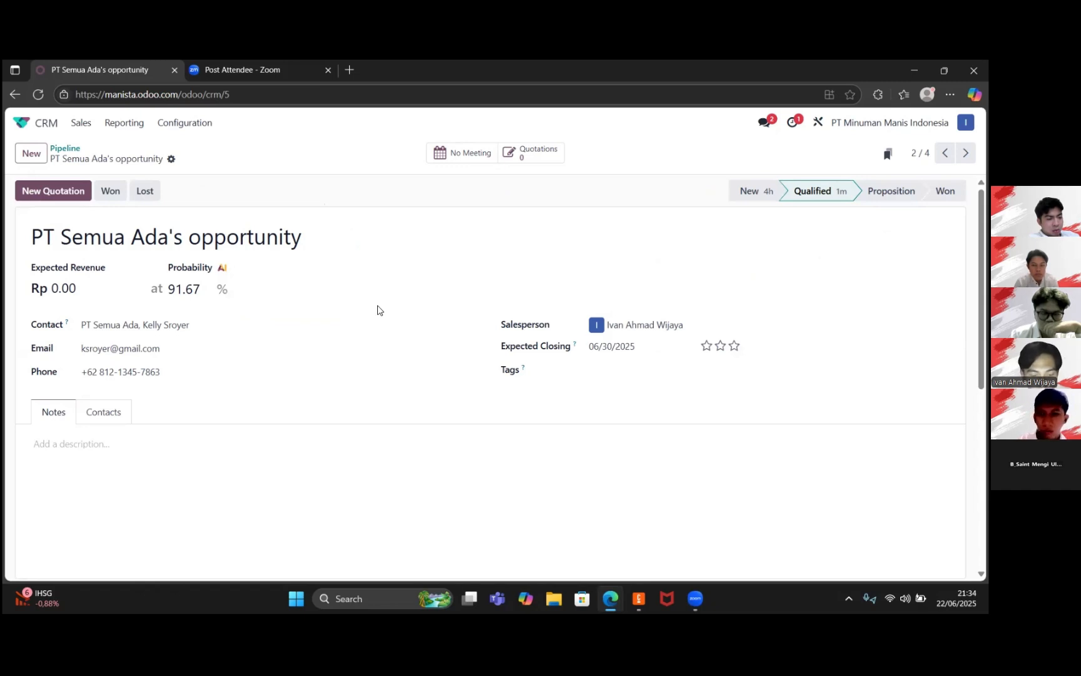
scroll(379, 310, "down", 3)
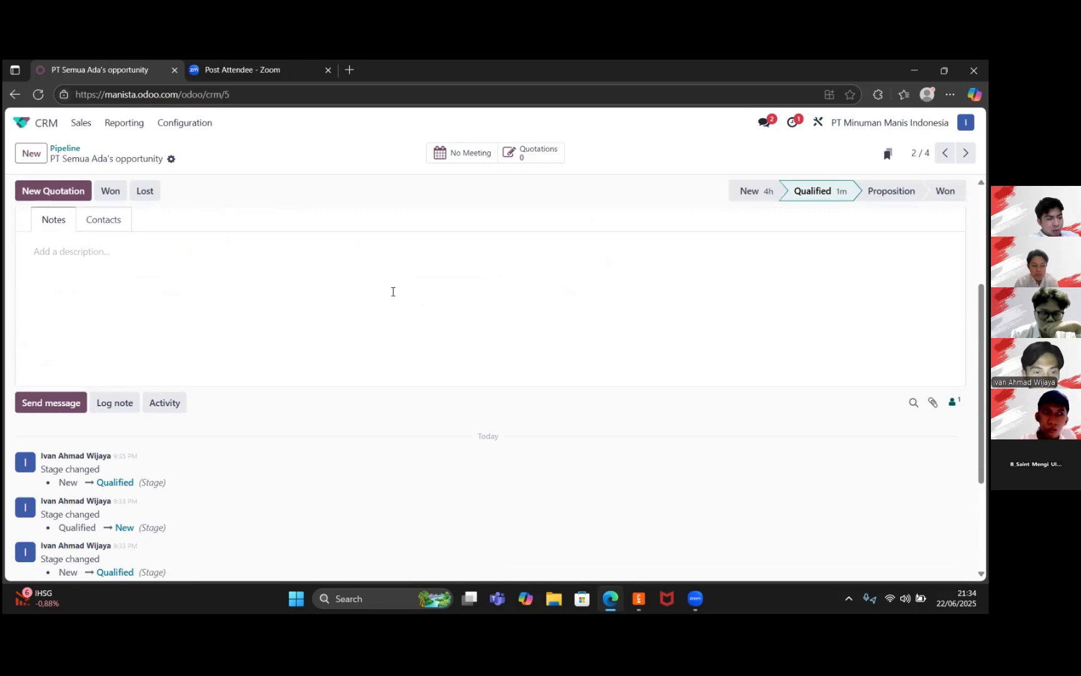
left_click(25, 122)
left_click(270, 311)
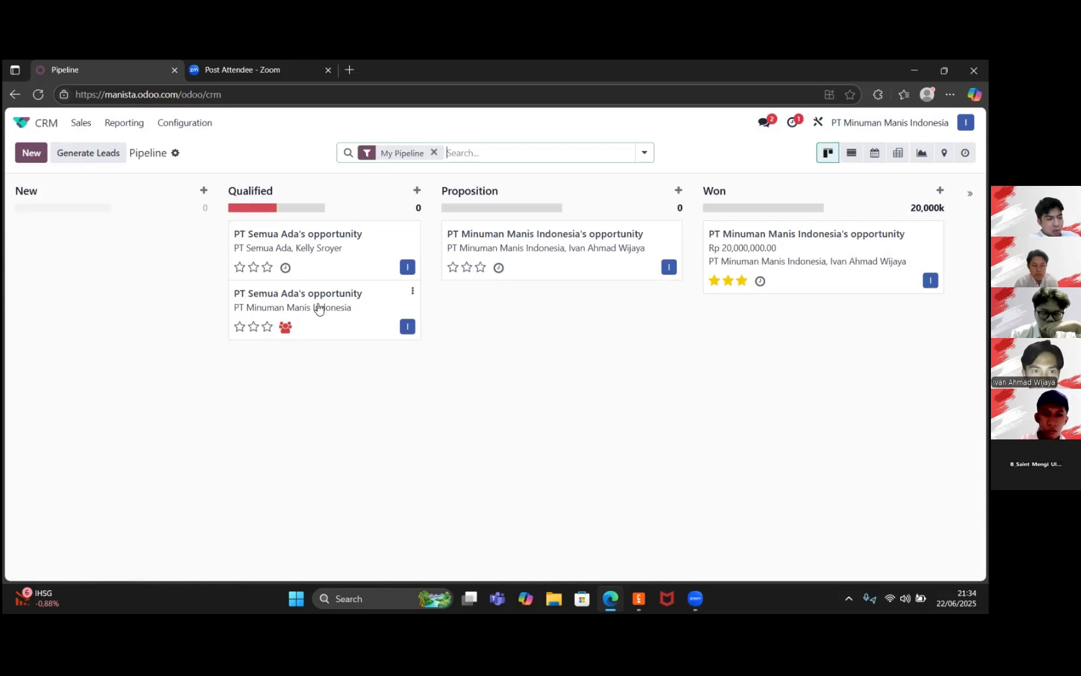
Step: Move the PT Semua Ada opportunity with contact PT Minuman Manis Indonesia from Qualified through Proposition to Won, and open its record
left_click_drag(317, 307, 517, 413)
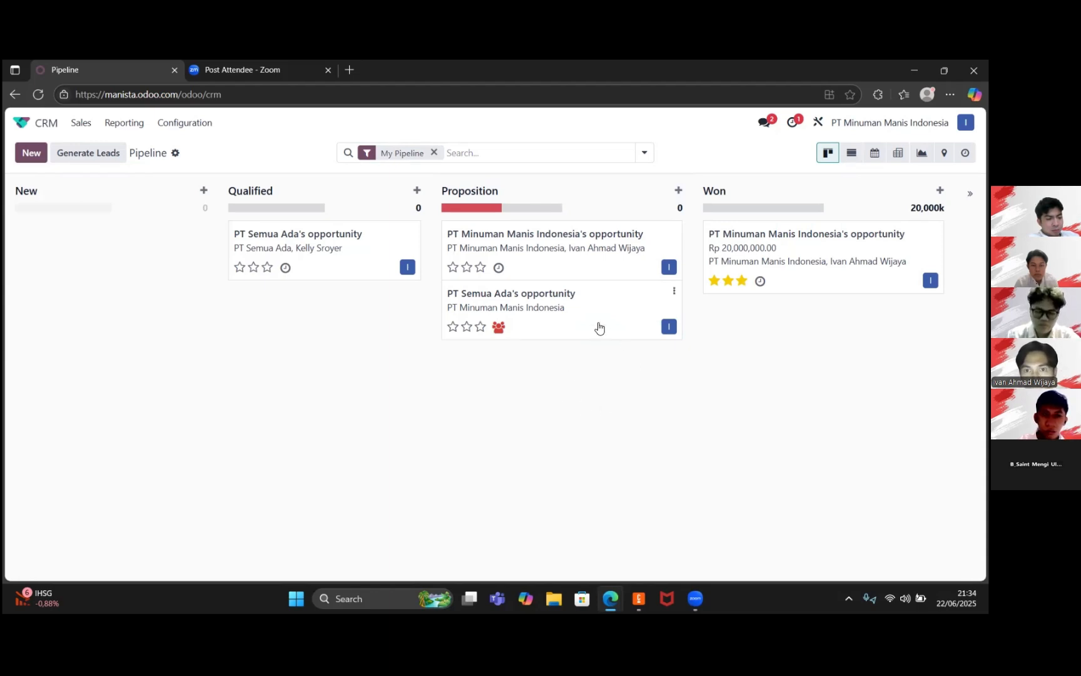
left_click_drag(580, 313, 801, 344)
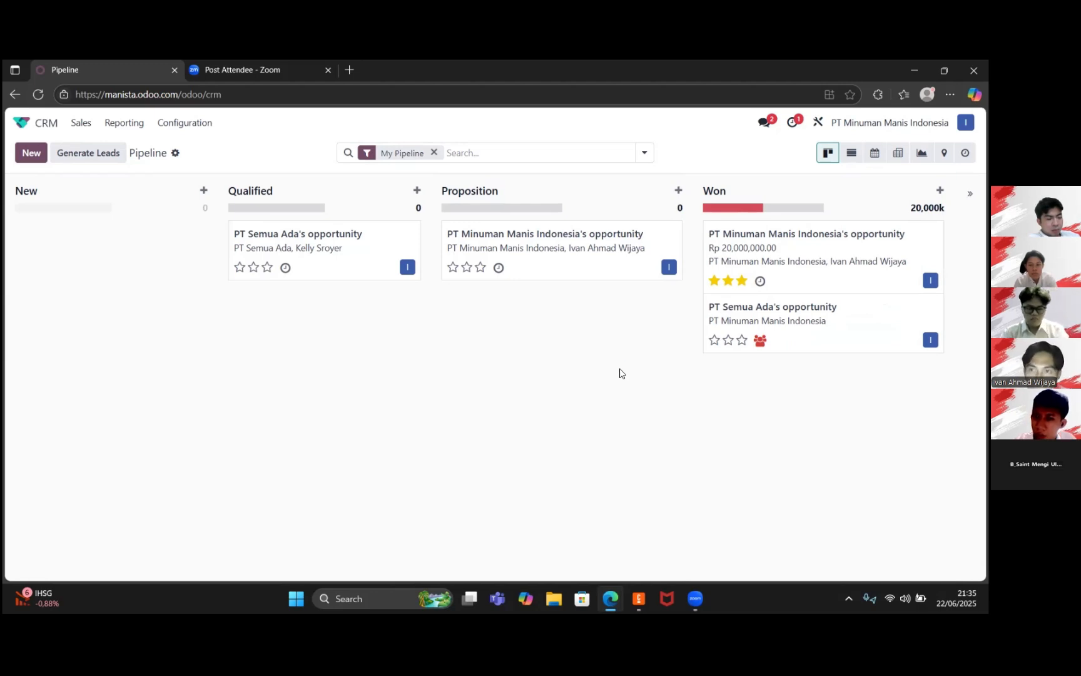
left_click(753, 319)
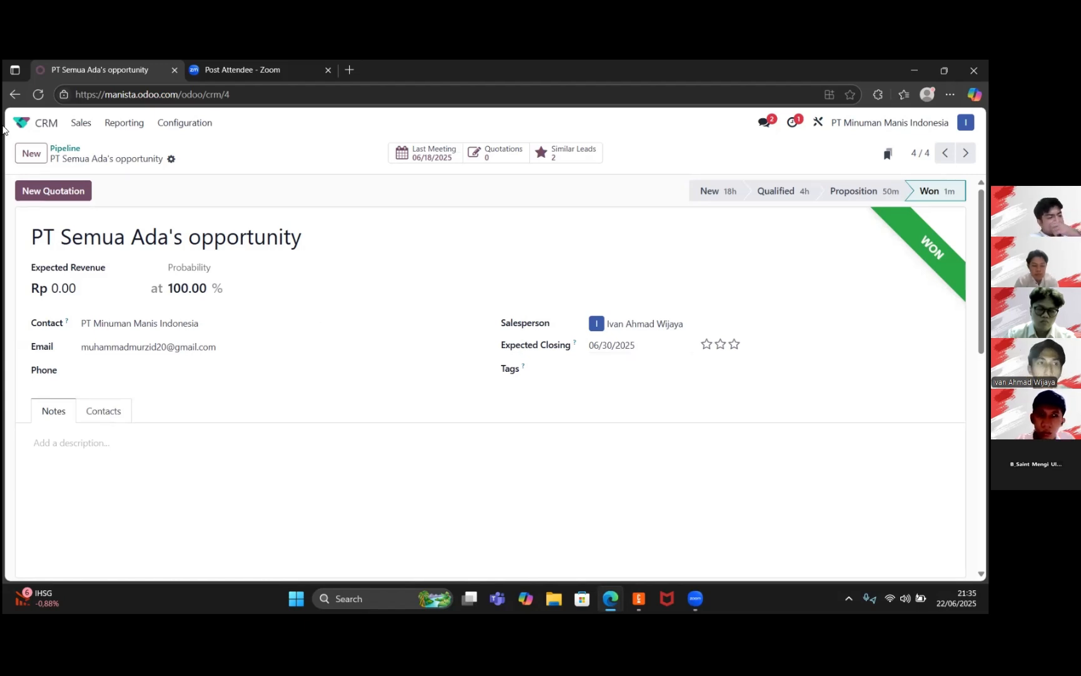
Step: Open the company's Website app and look over the home page down to the team section
left_click(39, 124)
left_click(456, 417)
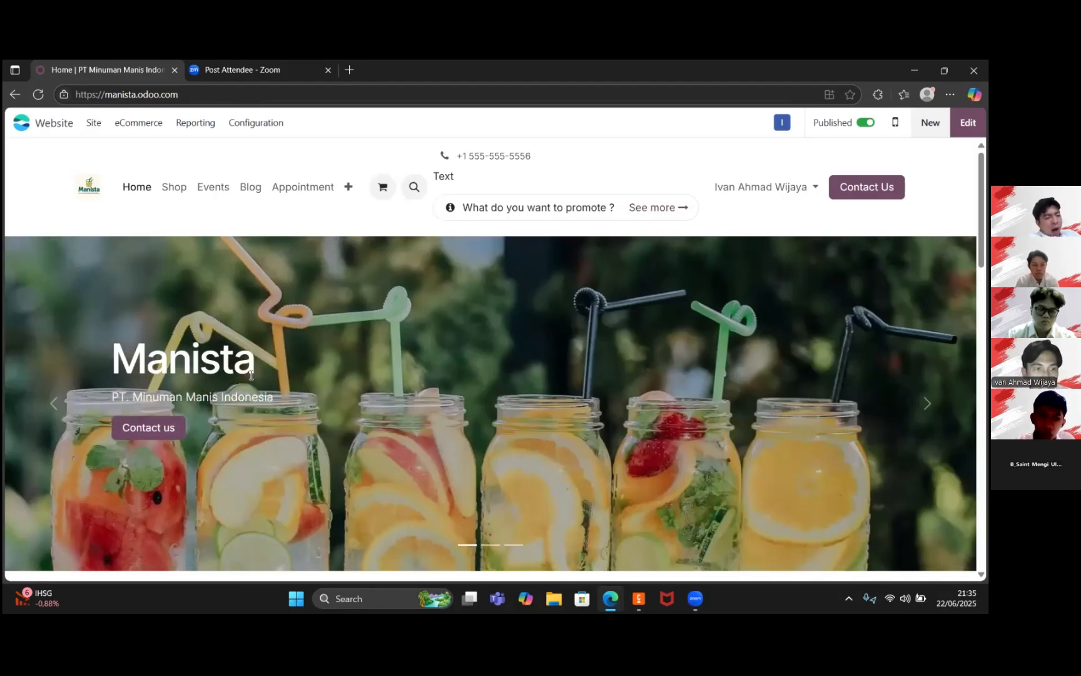
scroll(356, 381, "down", 1)
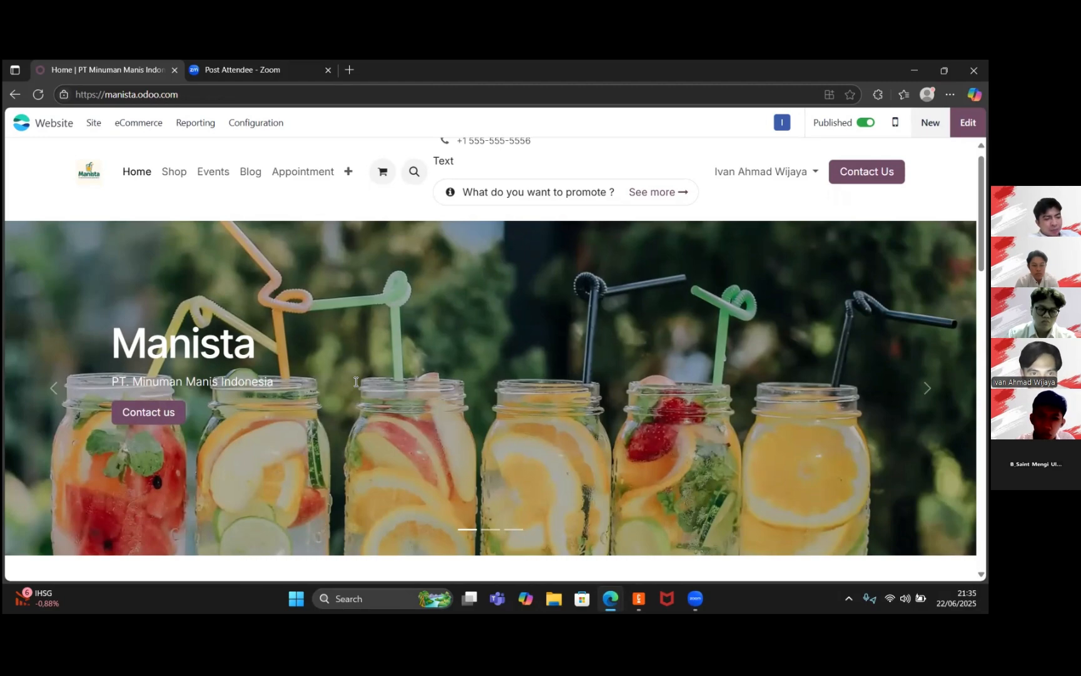
scroll(355, 381, "down", 15)
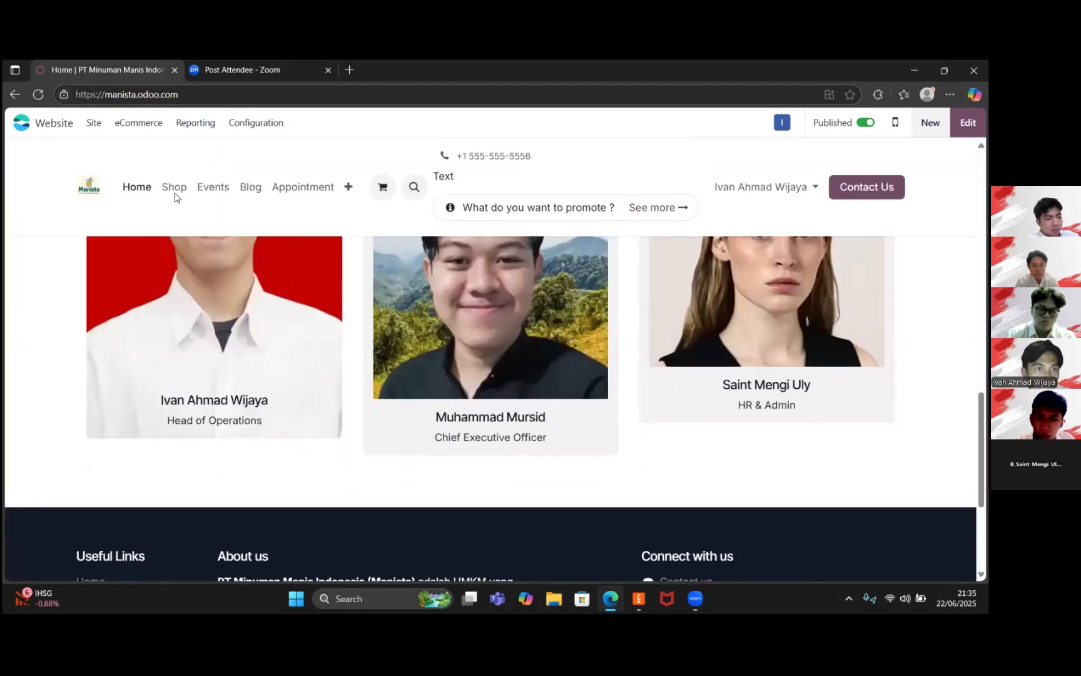
scroll(176, 197, "up", 15)
Step: Browse the website's shop products and open the Taro Delight product page to examine it
left_click(174, 189)
scroll(395, 345, "down", 2)
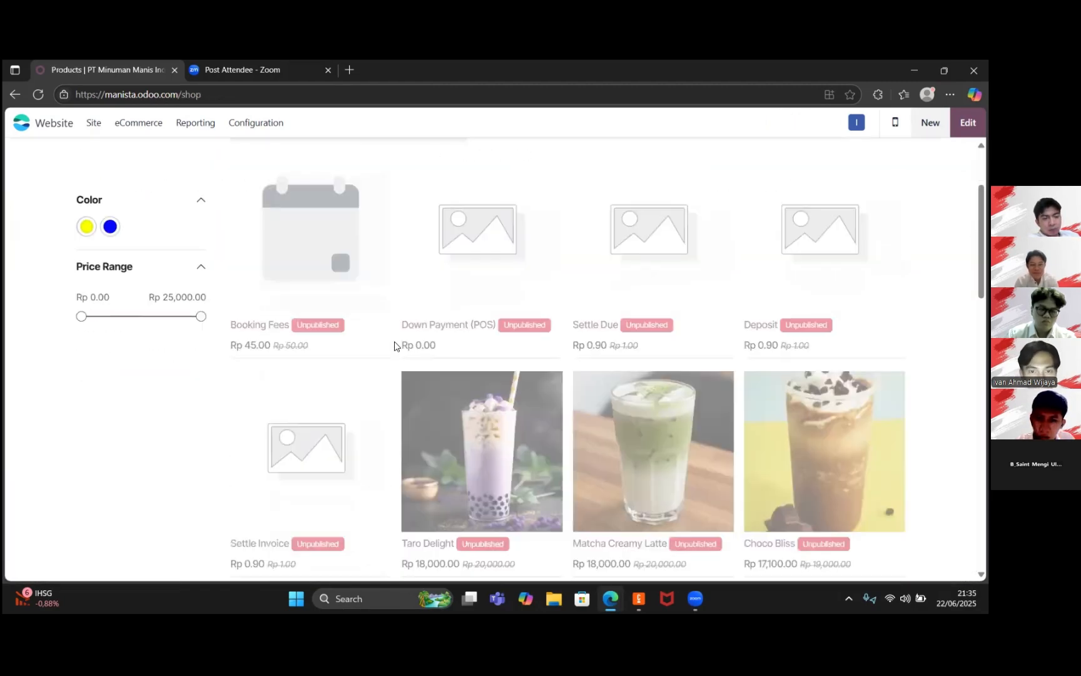
scroll(394, 346, "down", 3)
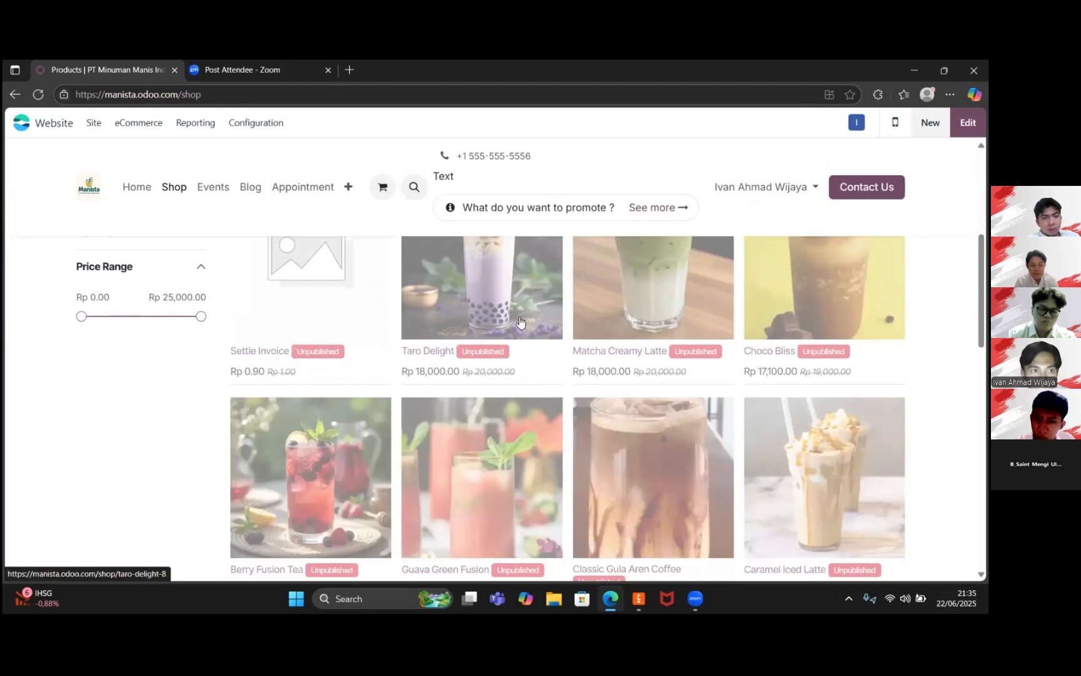
left_click(490, 291)
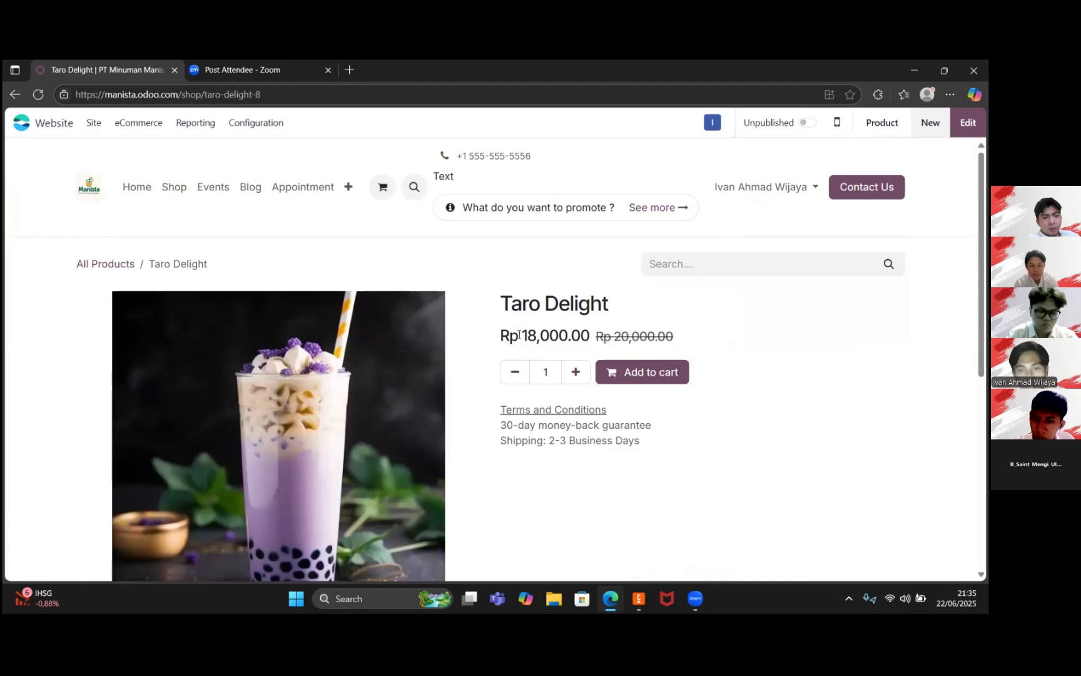
scroll(563, 374, "down", 5)
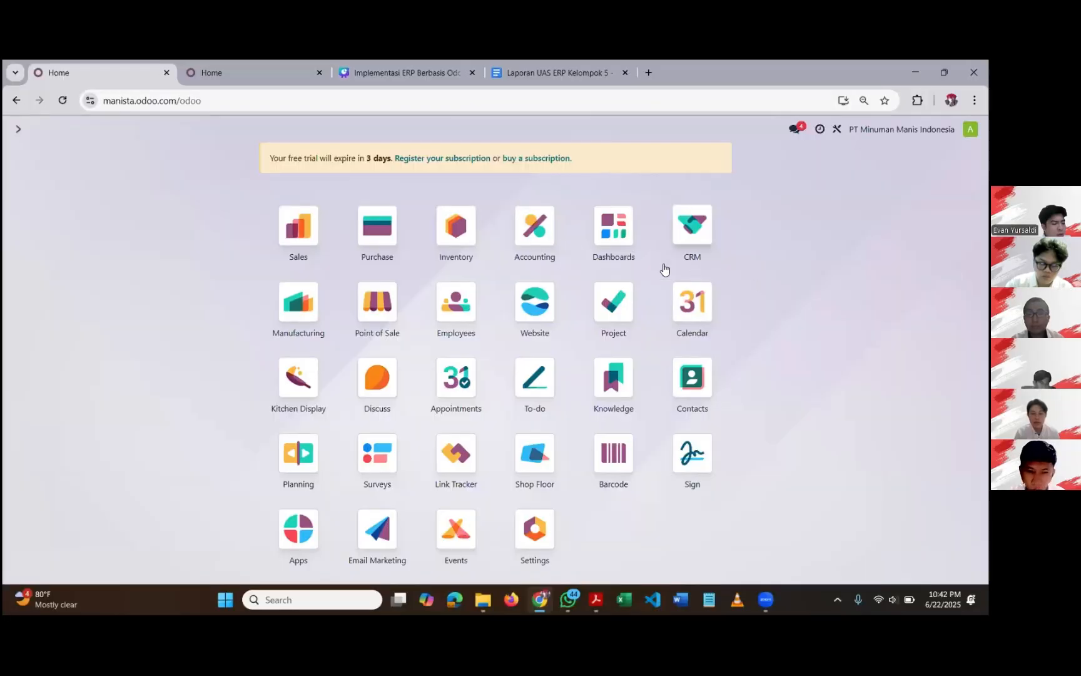
Step: Open the Sales dashboard and examine its key figures, monthly sales, and top orders, products, customers, categories and salespeople
left_click(615, 233)
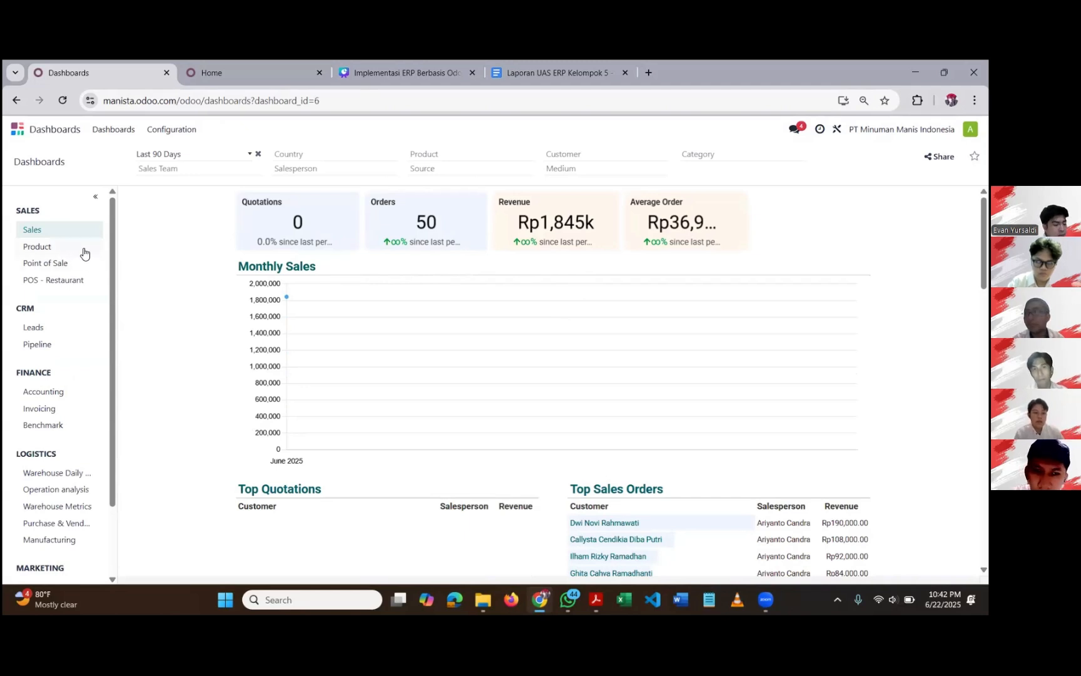
scroll(77, 253, "down", 1)
scroll(78, 281, "up", 1)
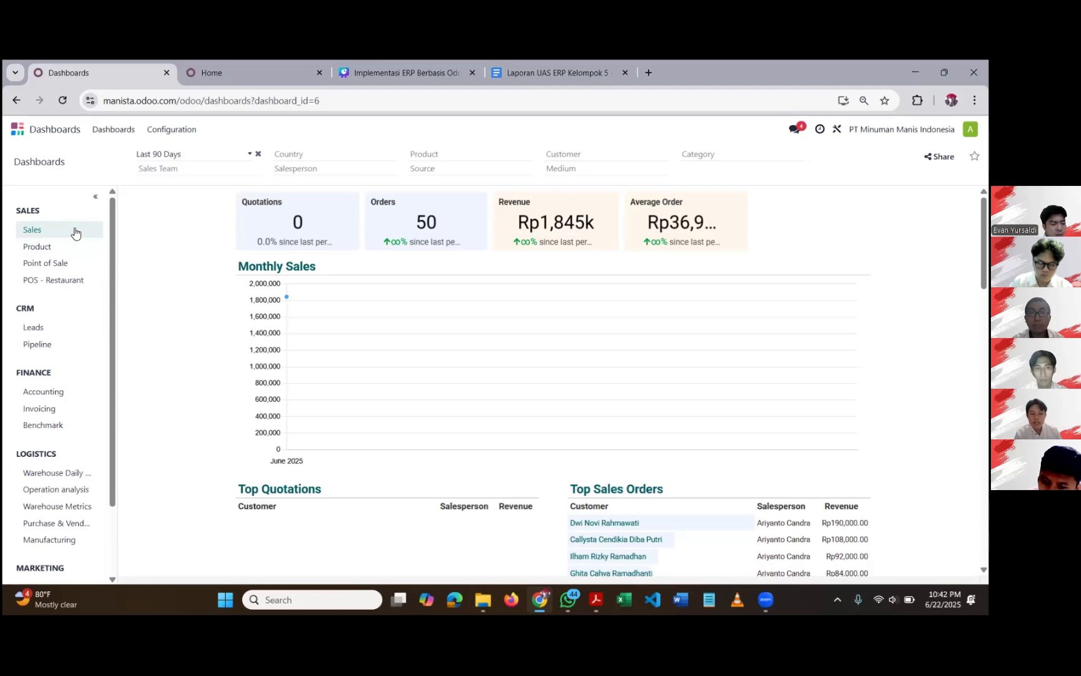
scroll(574, 301, "down", 2)
scroll(613, 334, "down", 1)
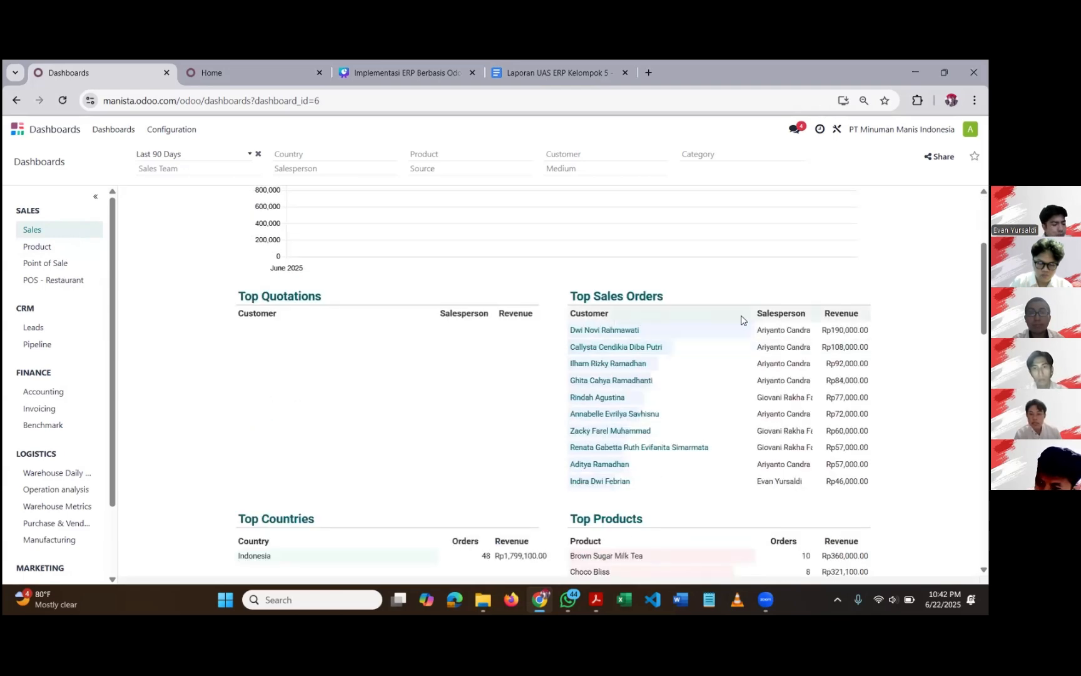
scroll(468, 367, "down", 3)
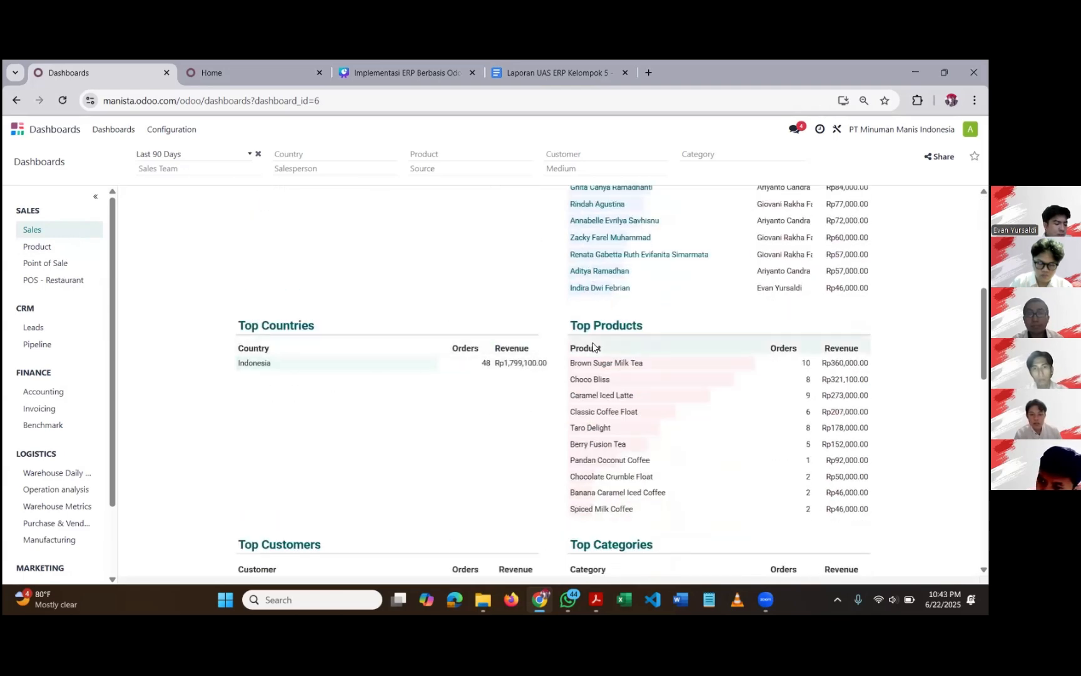
scroll(519, 355, "down", 3)
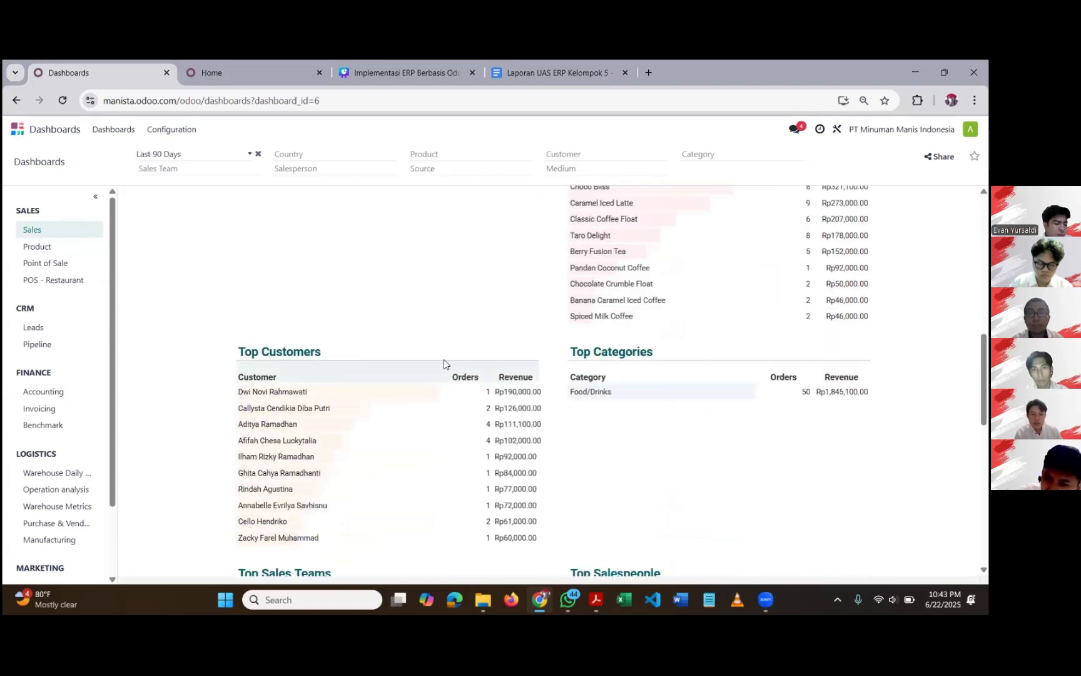
scroll(456, 369, "down", 4)
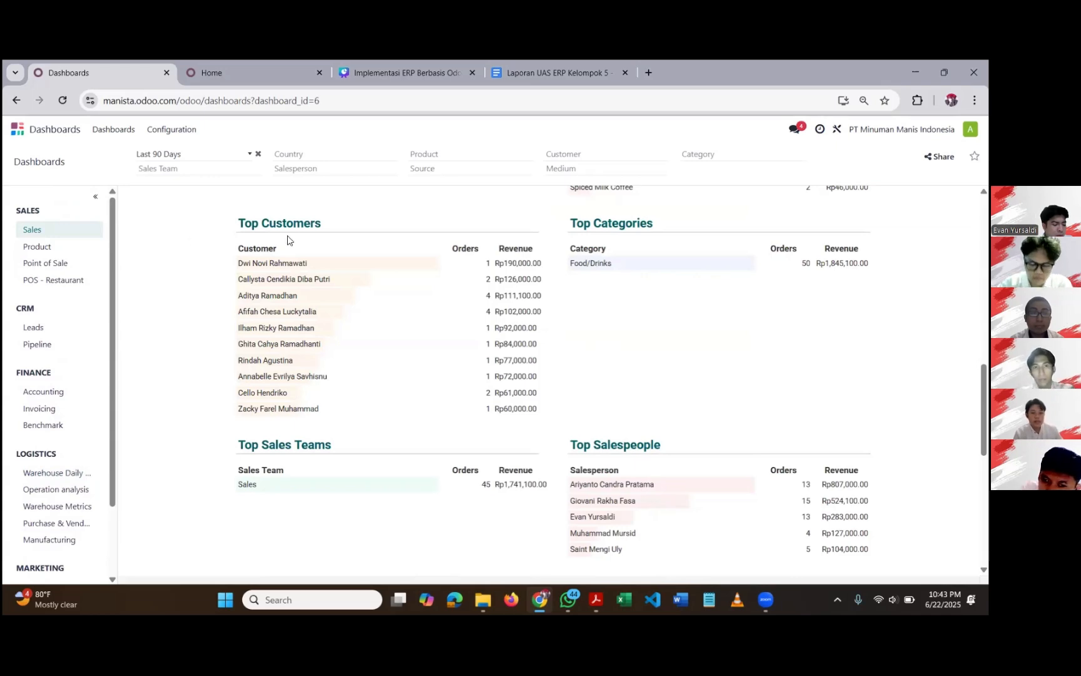
scroll(287, 240, "up", 10)
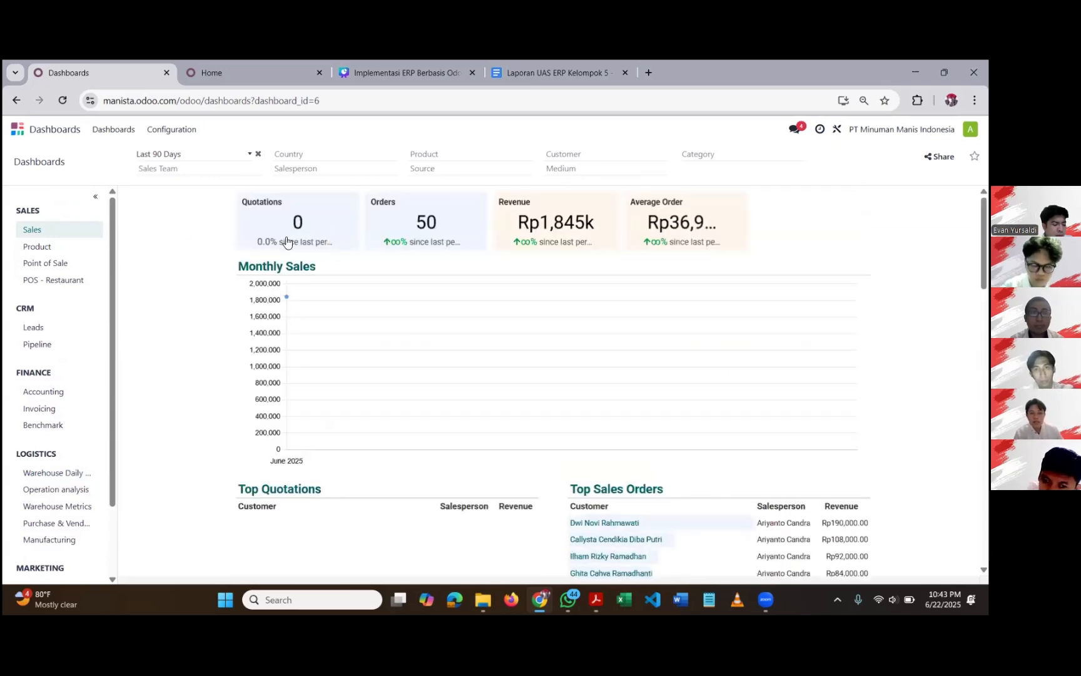